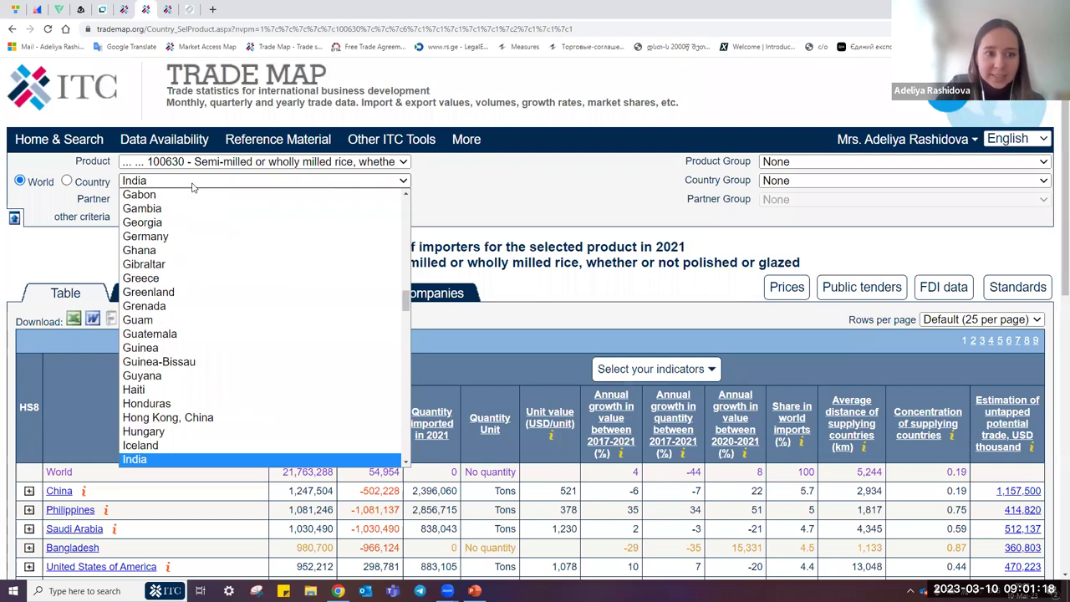
Step: Filter the trade data for product 100630 to India as the country and switch the trade flow to Exports
left_click(195, 459)
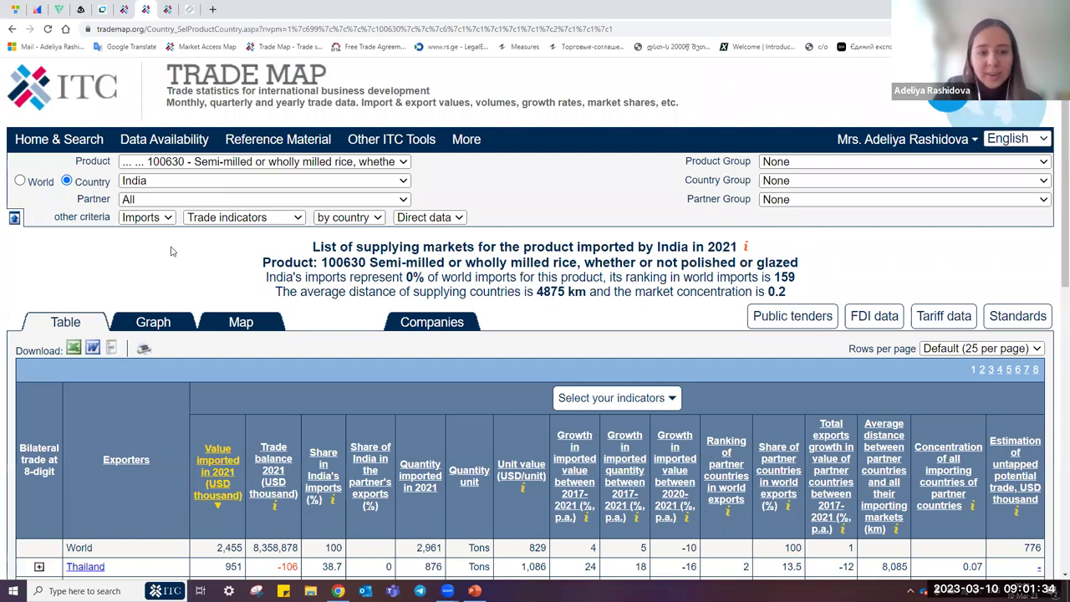
scroll(170, 251, "down", 2)
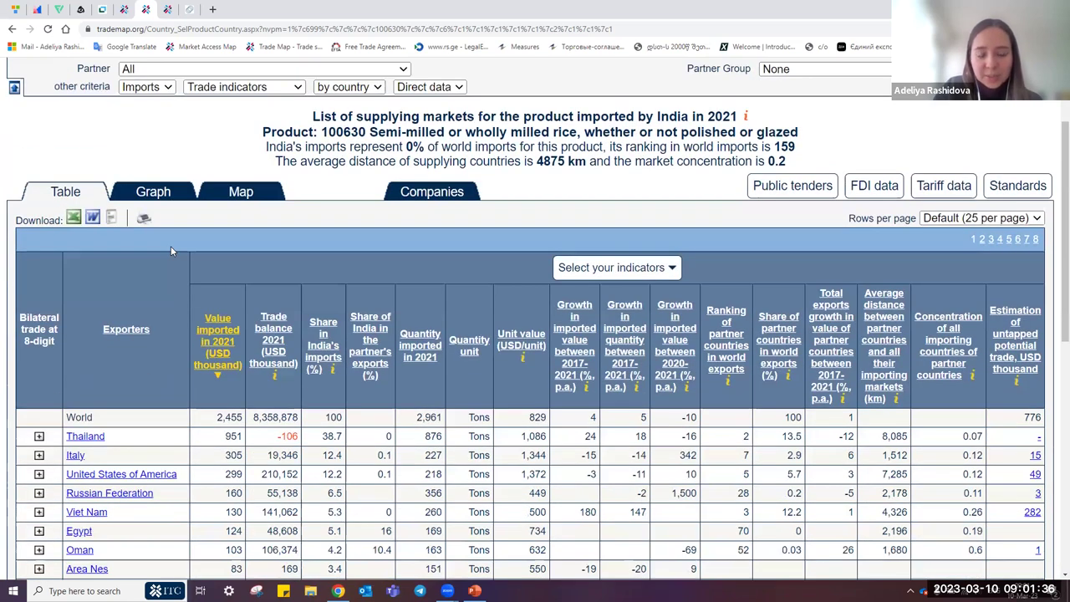
scroll(171, 251, "up", 1)
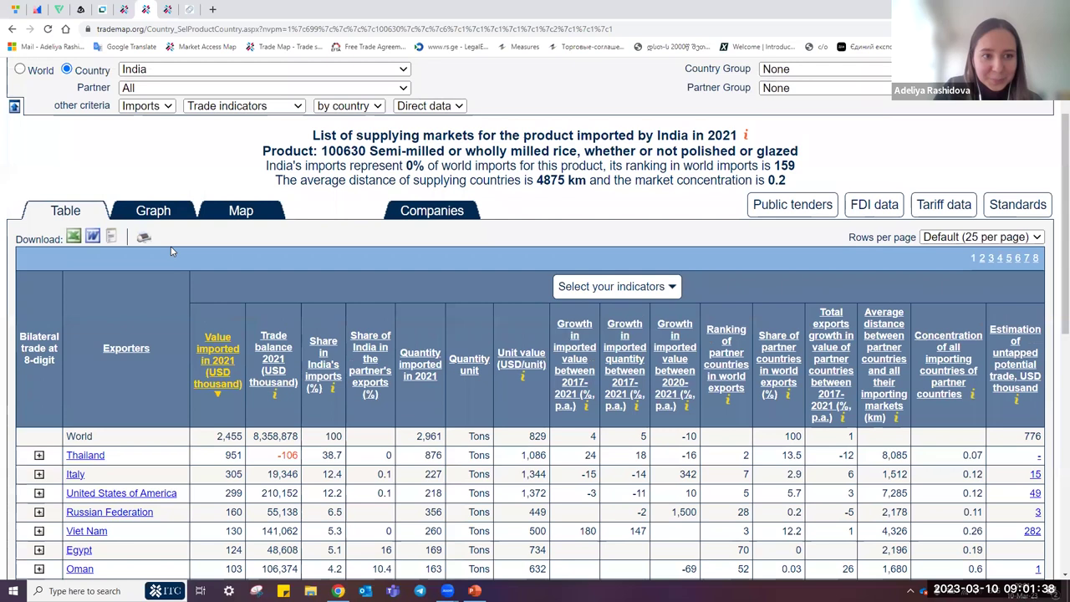
scroll(171, 247, "up", 2)
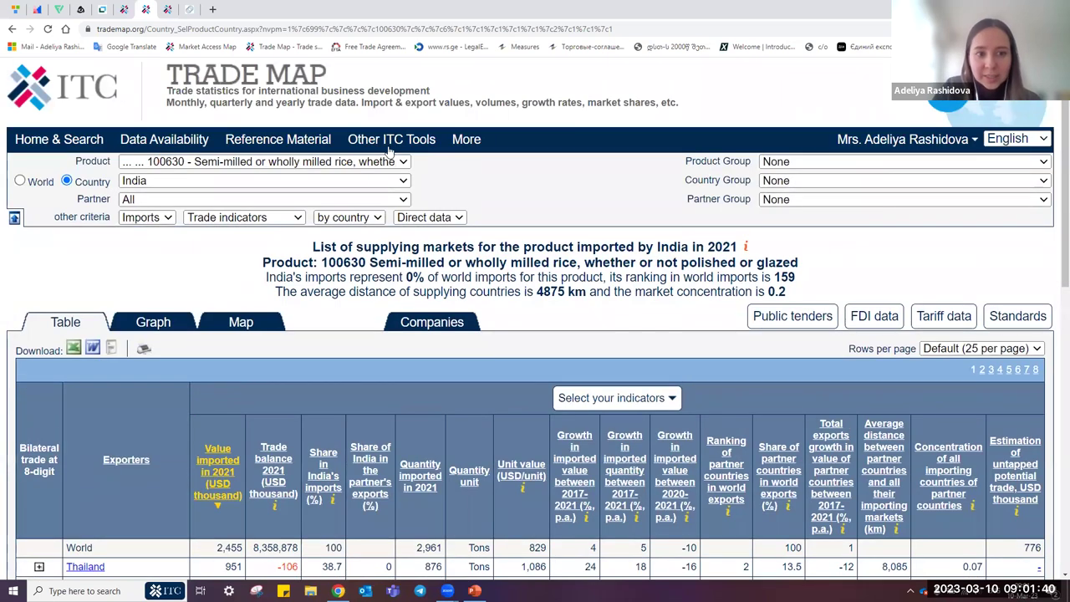
left_click(149, 219)
left_click(146, 230)
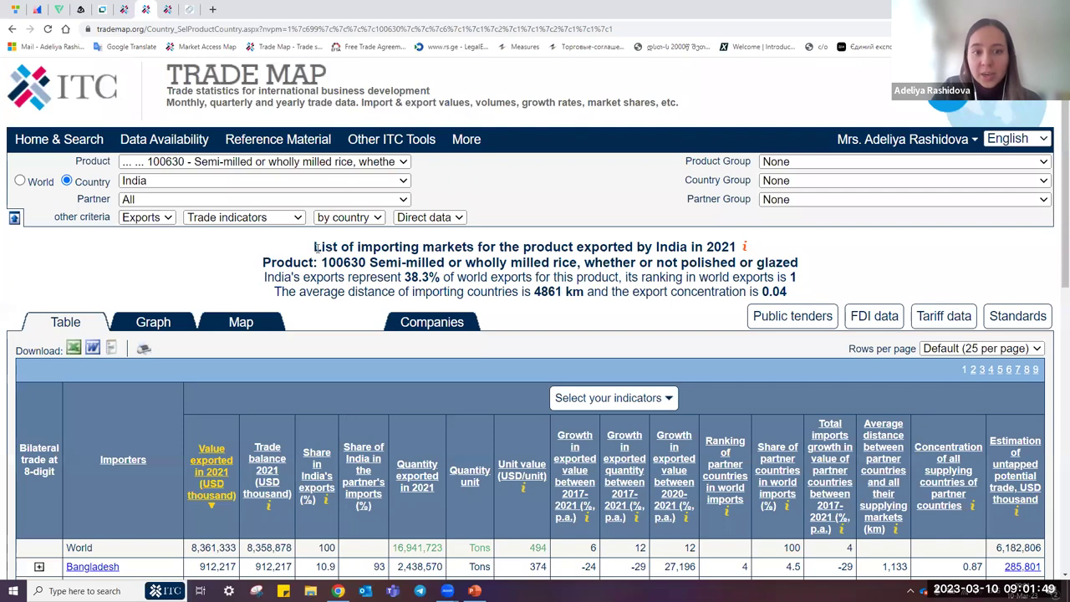
Step: Read the report title and product description for India's exports of semi-milled or wholly milled rice
left_click_drag(316, 247, 619, 246)
left_click(475, 249)
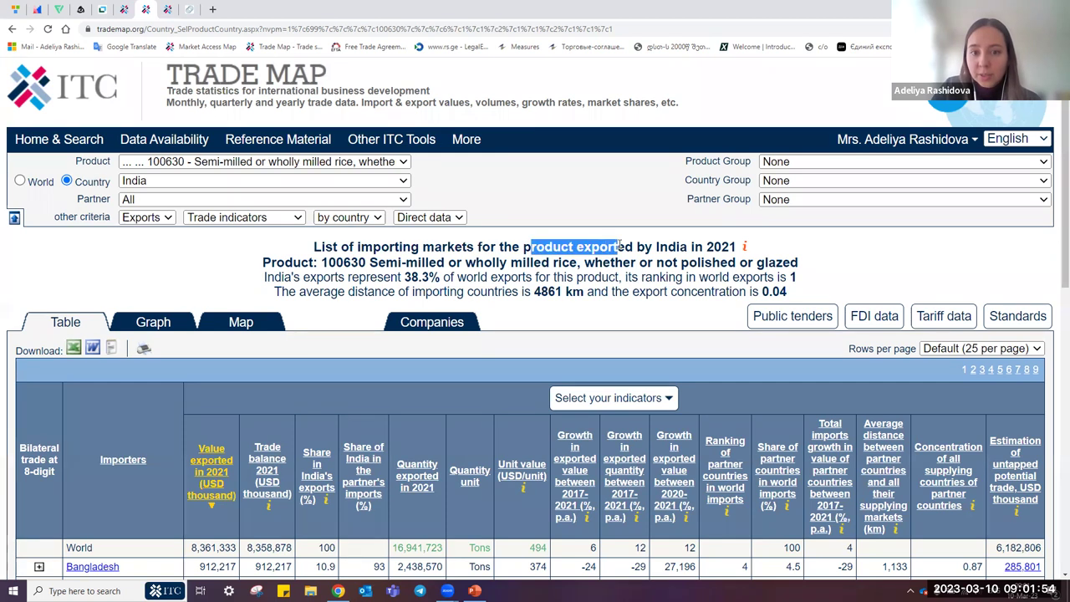
left_click_drag(326, 262, 452, 264)
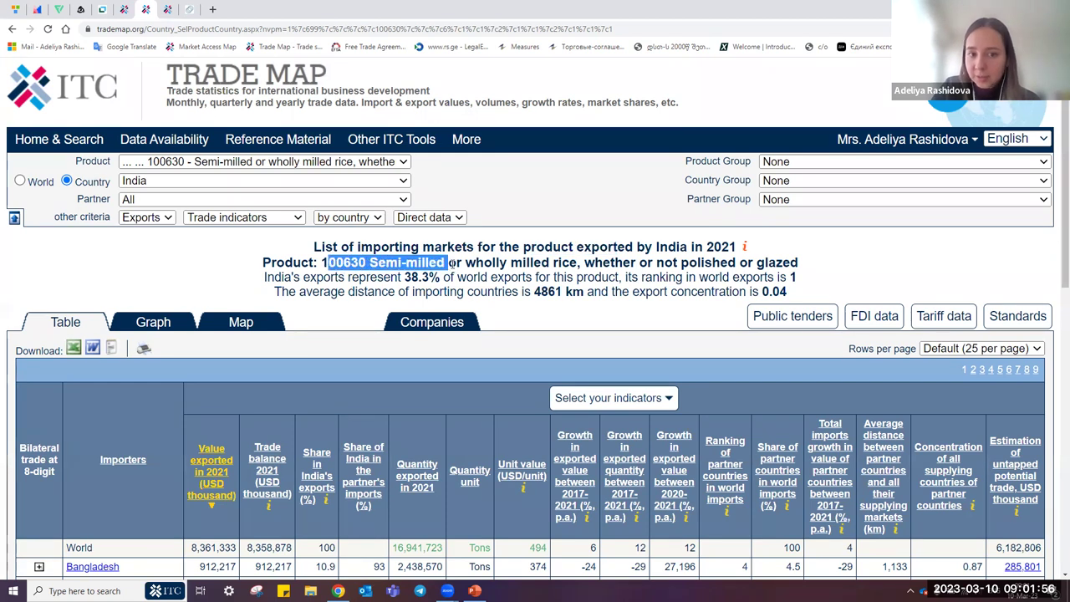
left_click(590, 253)
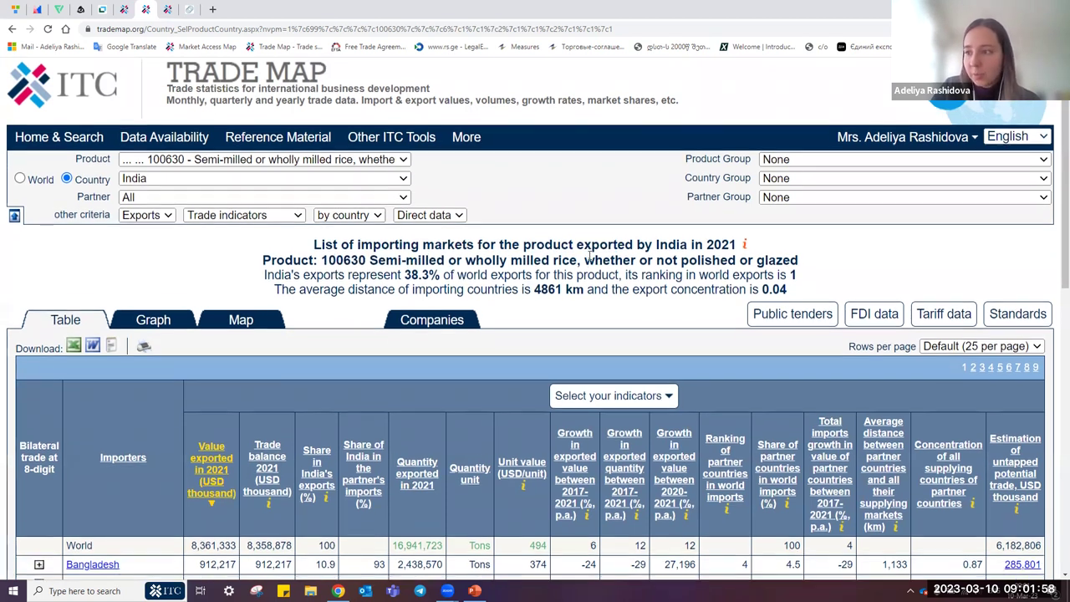
scroll(590, 253, "down", 1)
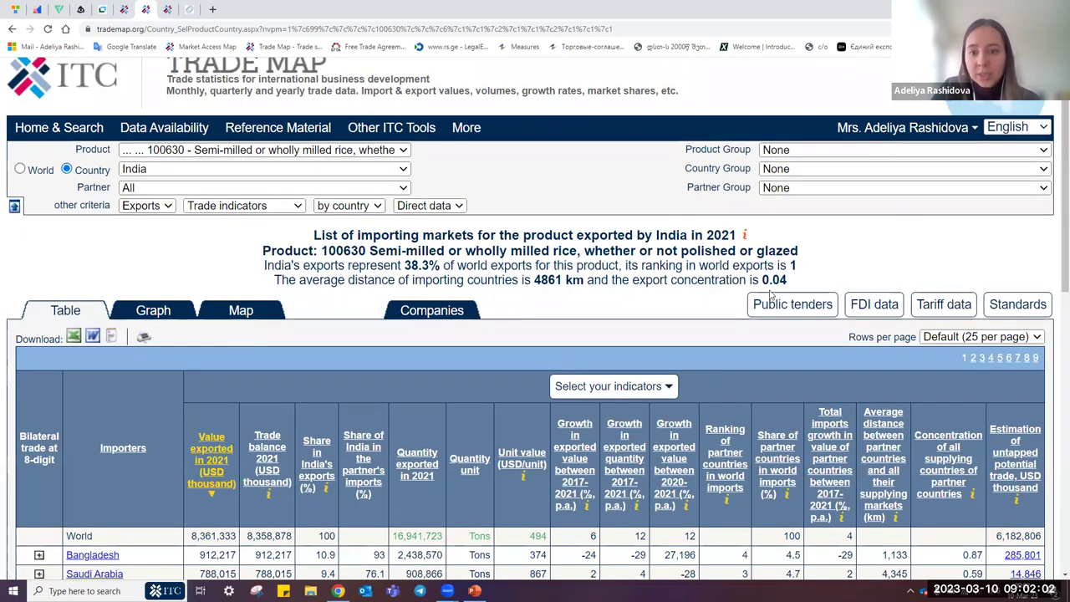
scroll(799, 286, "up", 1)
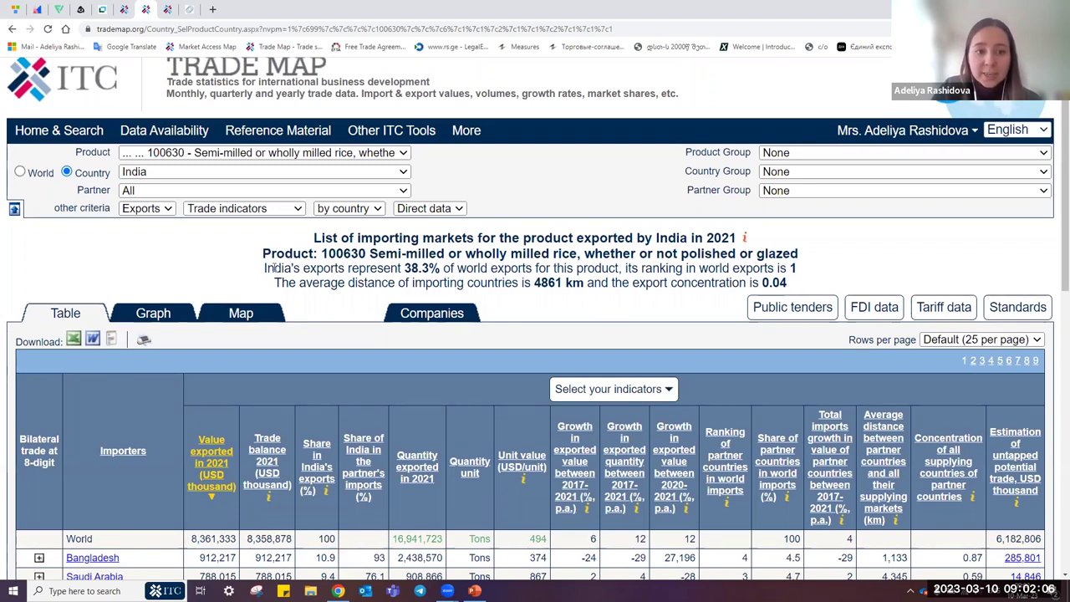
Step: Examine the summary of India's world export share, world export ranking, average distance of importing countries and export concentration
left_click_drag(405, 267, 440, 268)
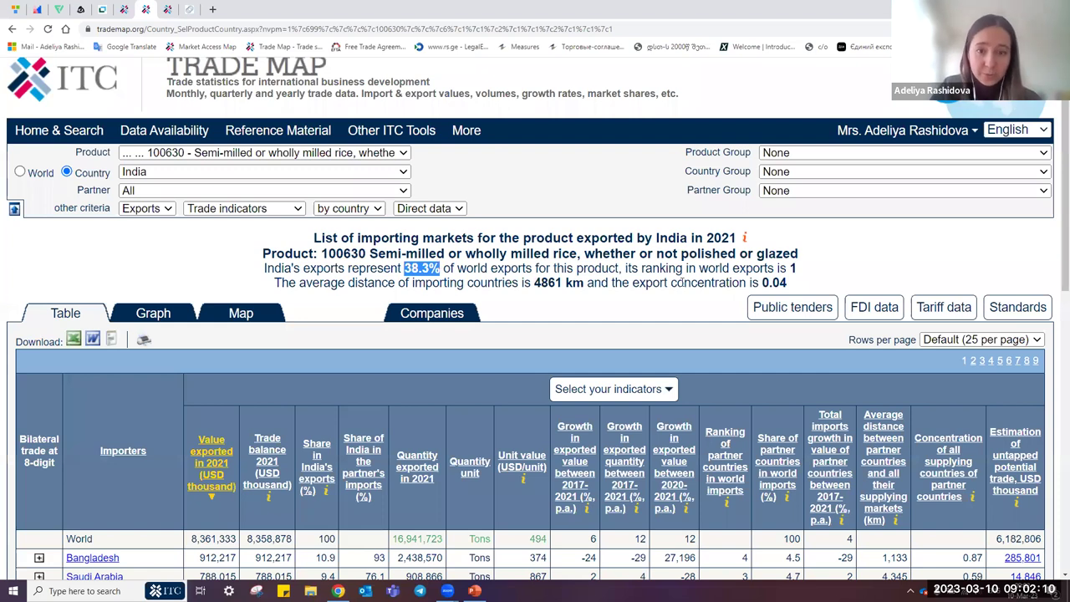
left_click(867, 260)
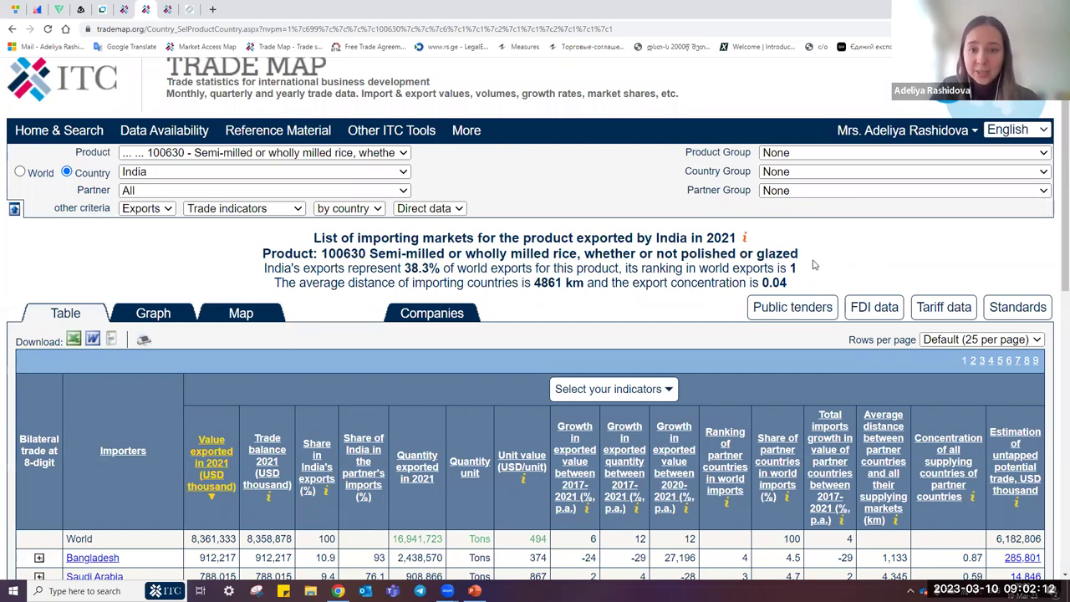
left_click_drag(802, 268, 621, 269)
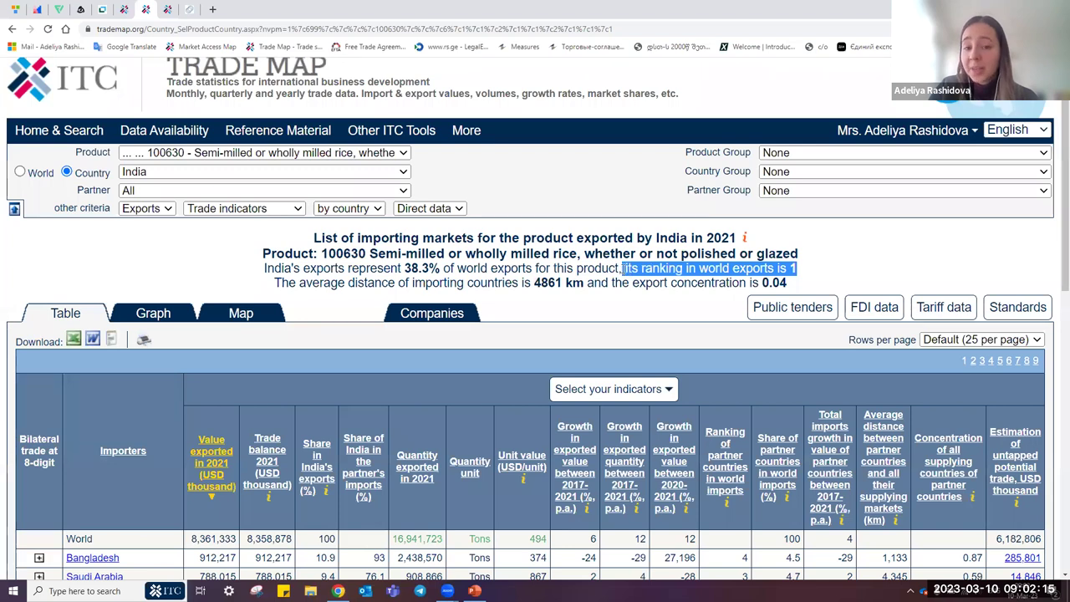
left_click(807, 266)
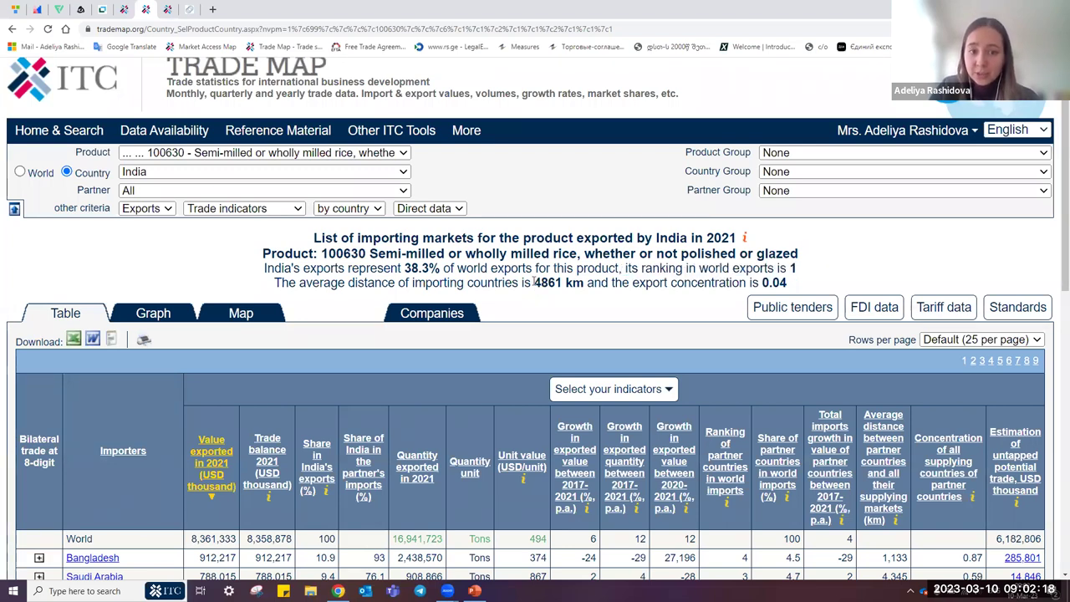
left_click_drag(536, 282, 586, 283)
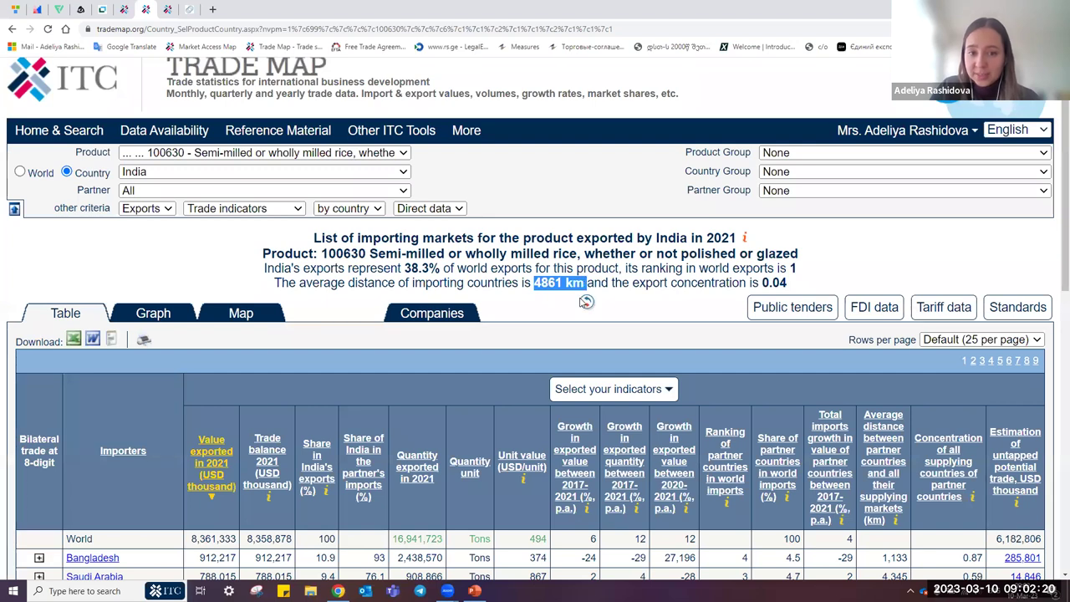
left_click(583, 302)
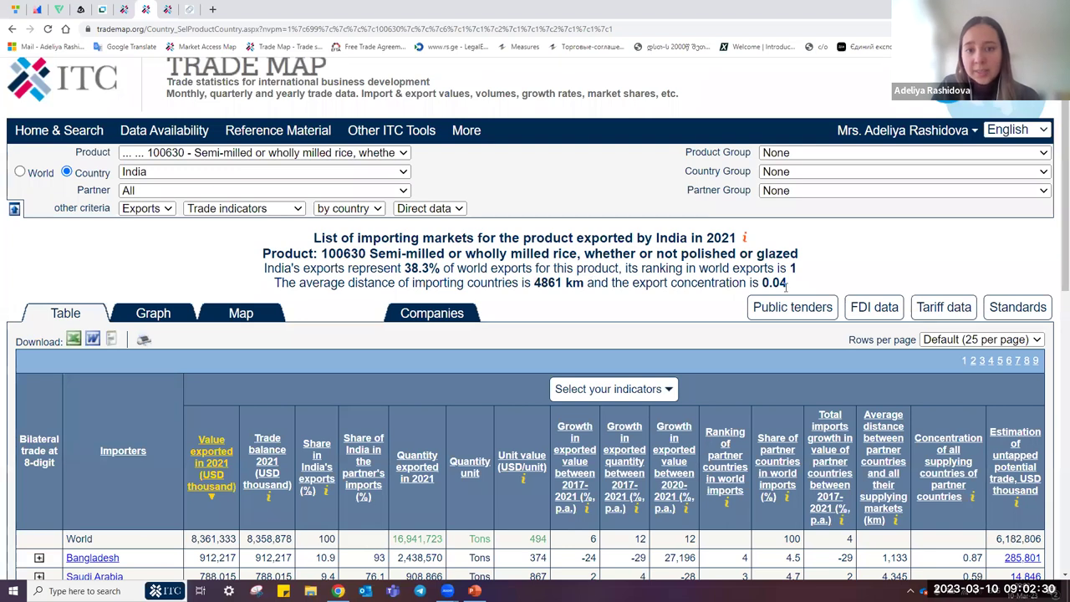
left_click_drag(790, 284, 681, 279)
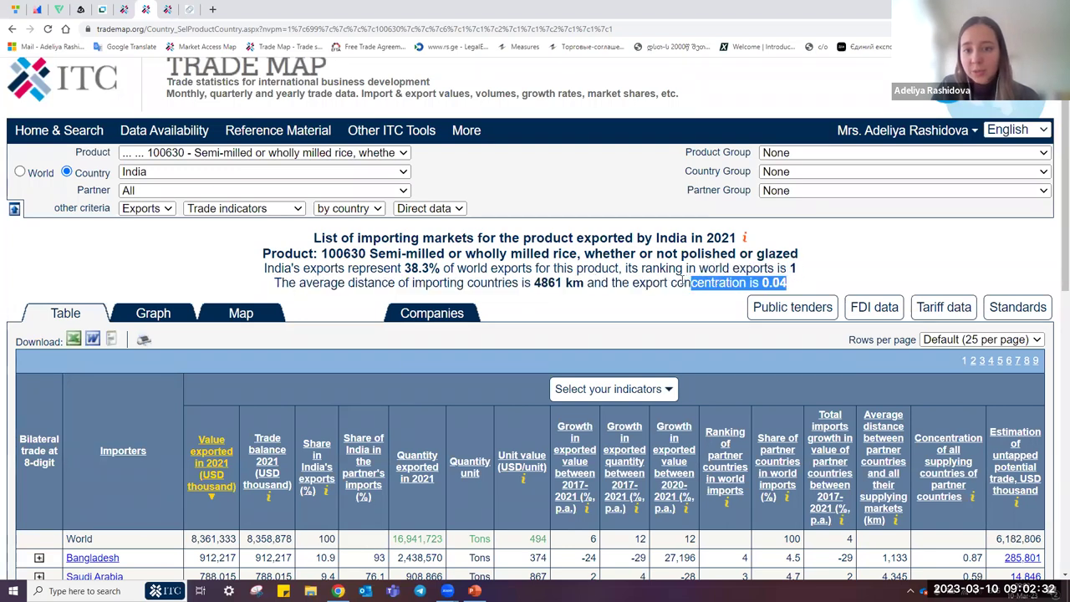
left_click(798, 289)
Step: Look through the table of markets importing Indian rice, reviewing the partner countries and their exported values and indicators
scroll(797, 289, "down", 1)
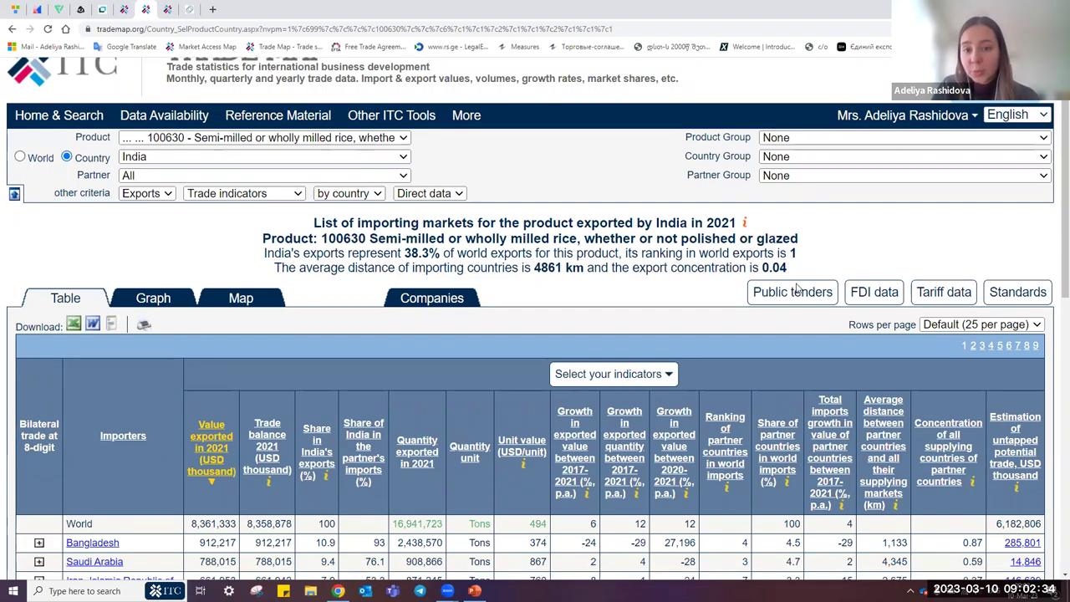
scroll(797, 288, "up", 1)
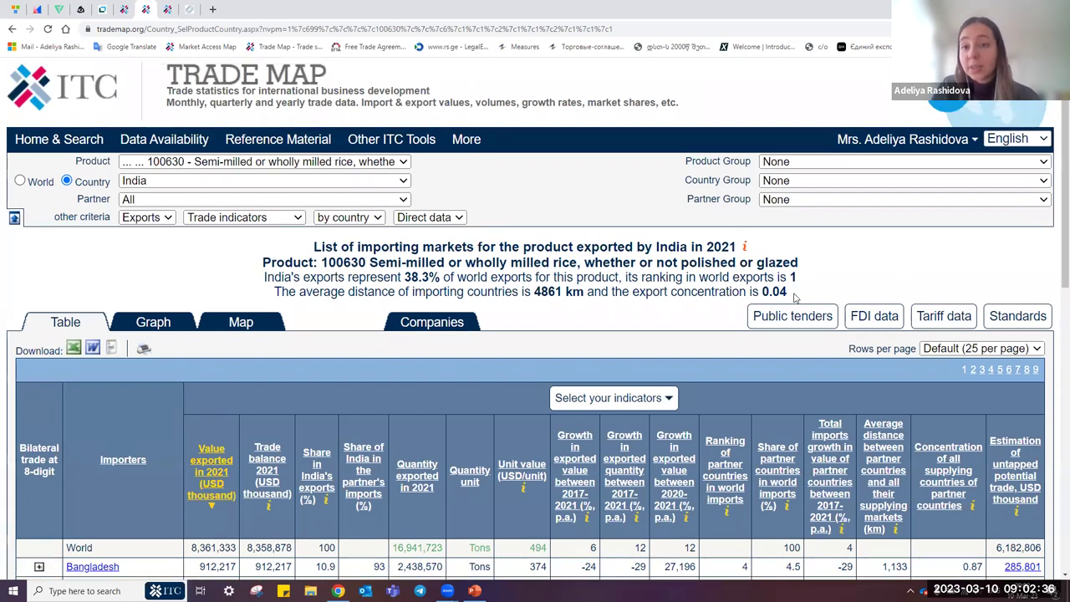
scroll(795, 296, "down", 2)
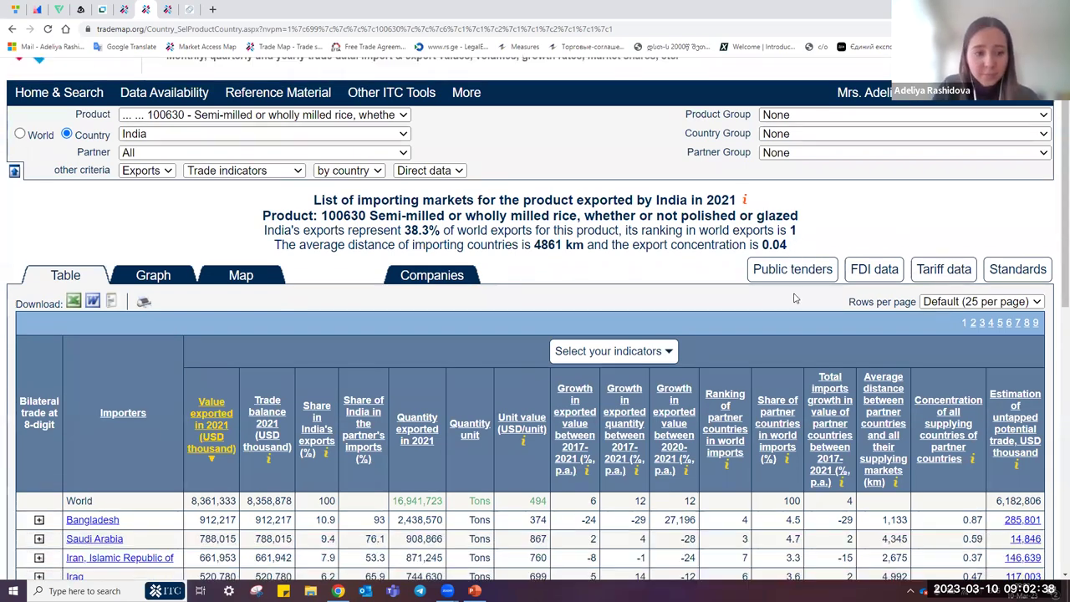
scroll(795, 299, "down", 1)
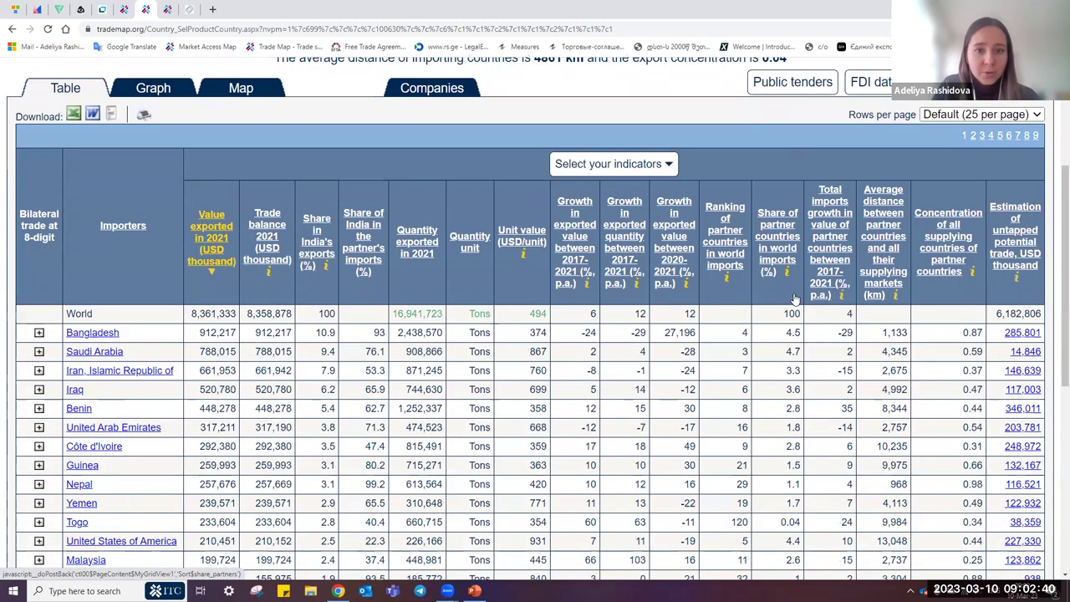
scroll(795, 299, "down", 1)
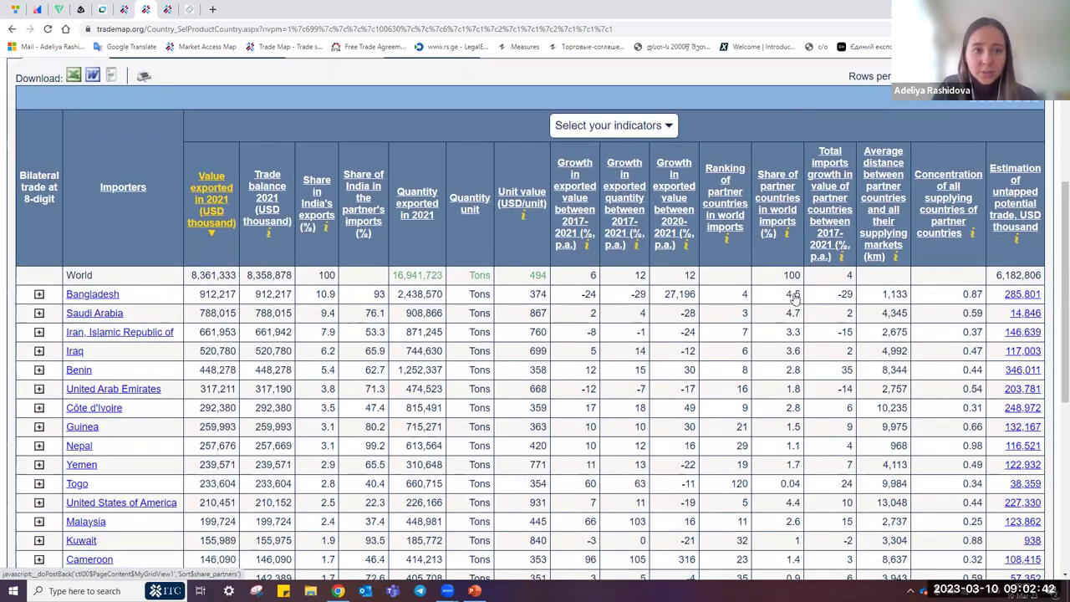
scroll(795, 300, "up", 2)
scroll(795, 300, "down", 1)
scroll(795, 299, "down", 2)
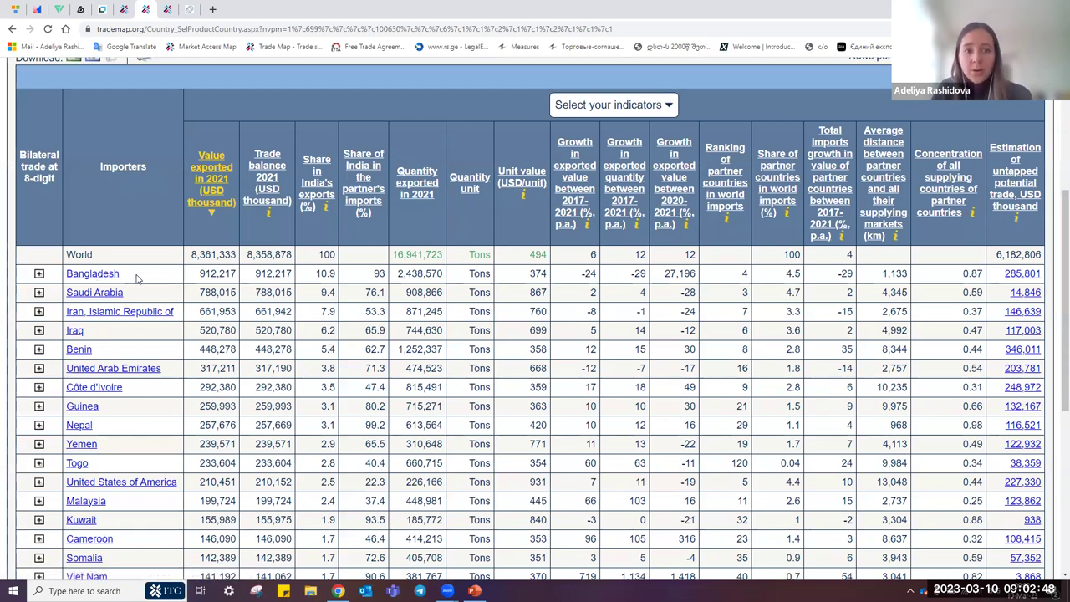
scroll(136, 279, "up", 3)
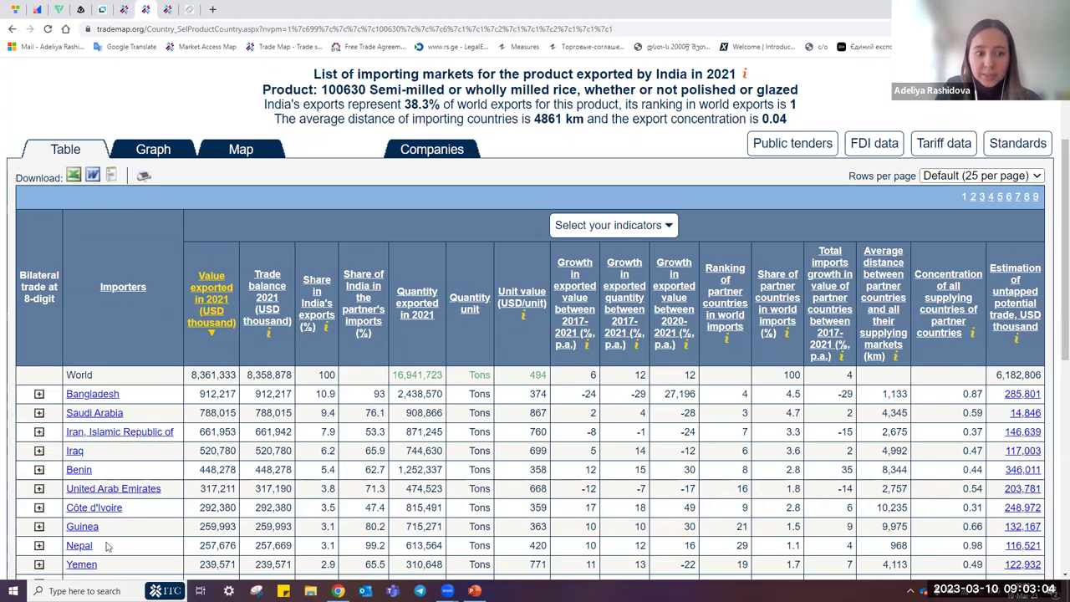
scroll(109, 544, "down", 1)
scroll(106, 545, "down", 2)
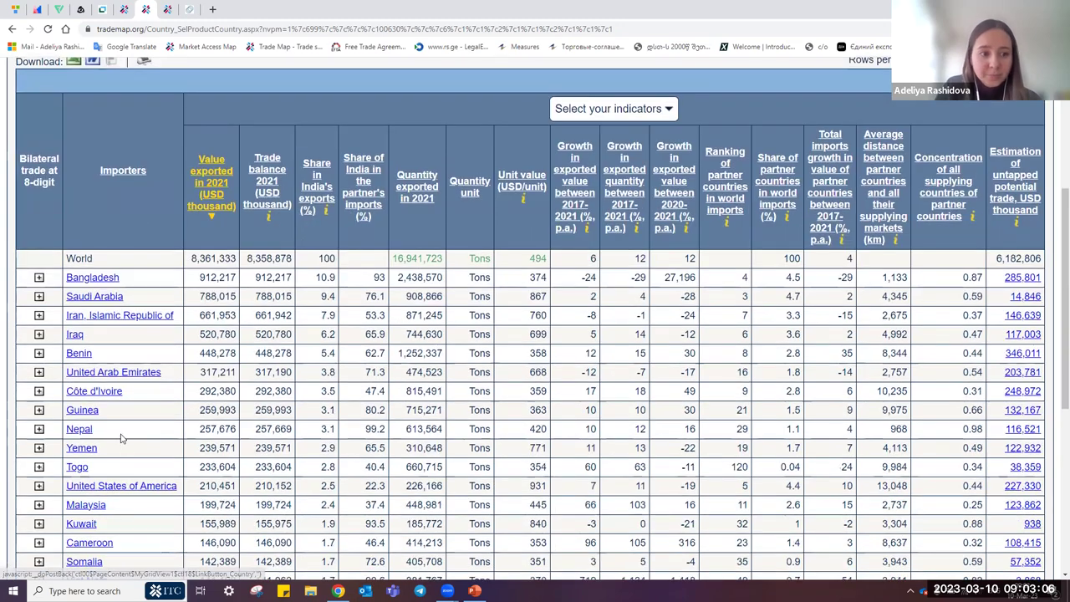
scroll(121, 437, "down", 1)
scroll(121, 438, "down", 2)
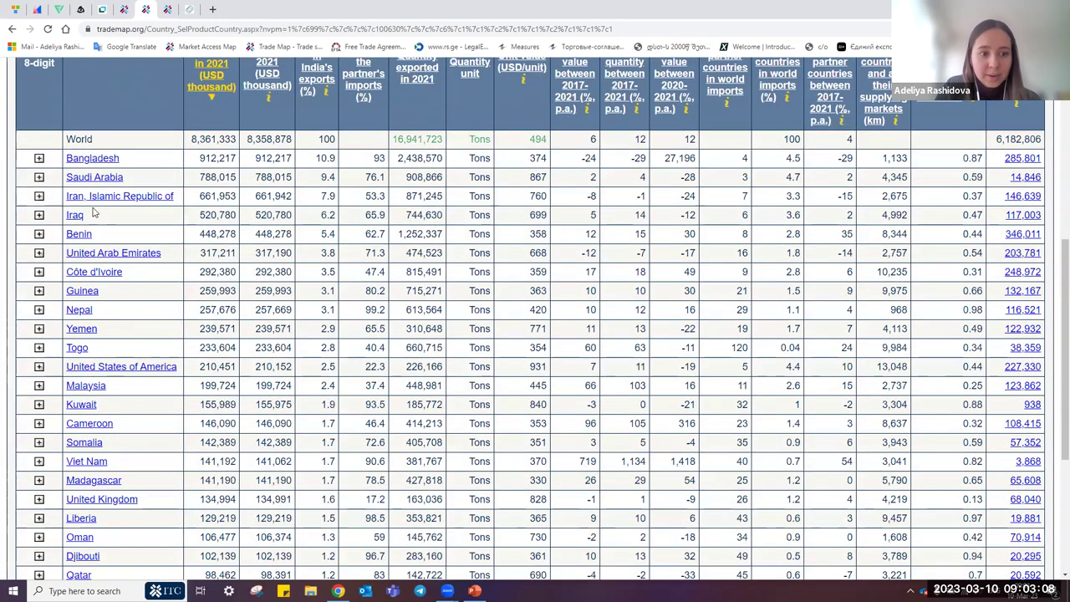
scroll(95, 452, "down", 1)
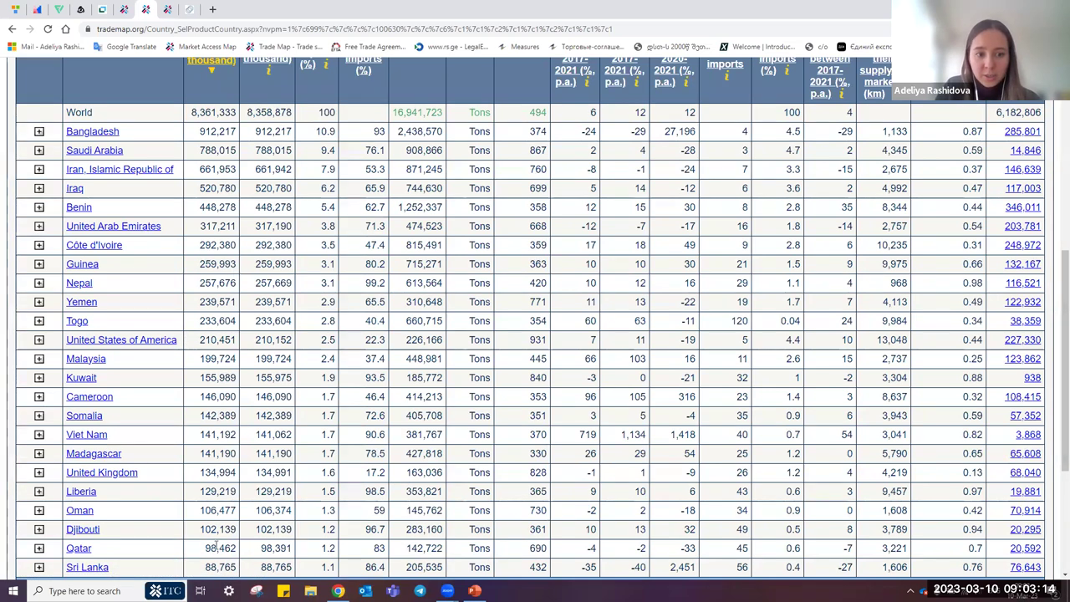
scroll(289, 377, "up", 2)
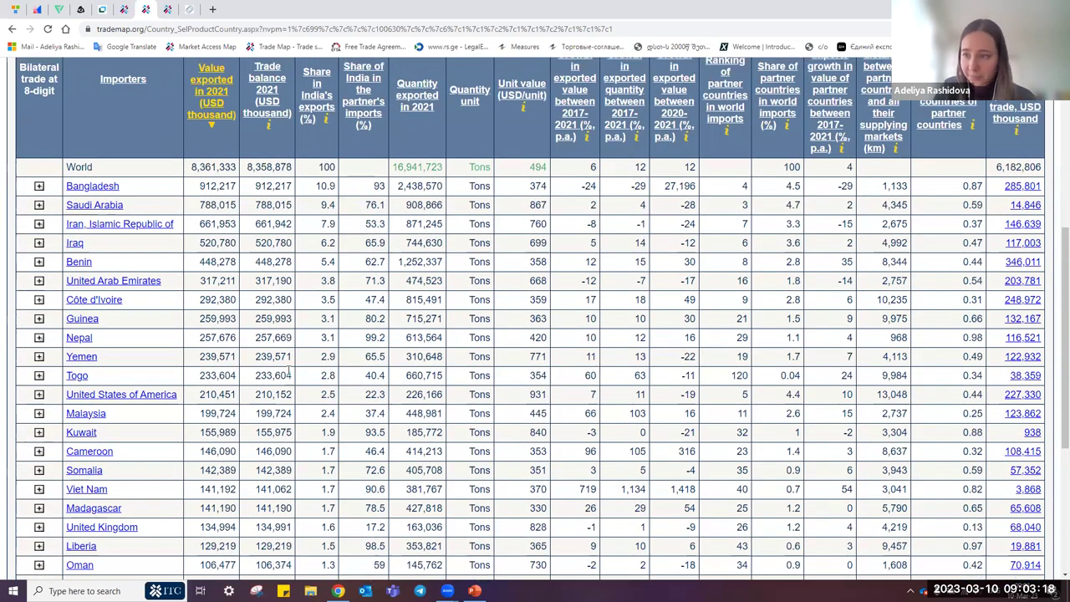
scroll(289, 377, "up", 2)
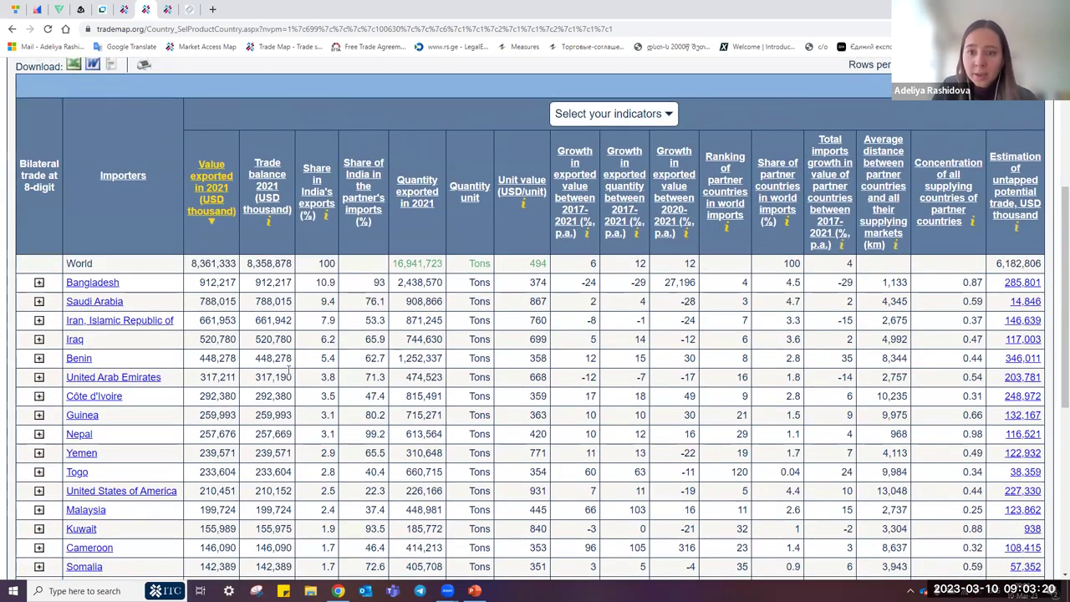
scroll(288, 371, "up", 1)
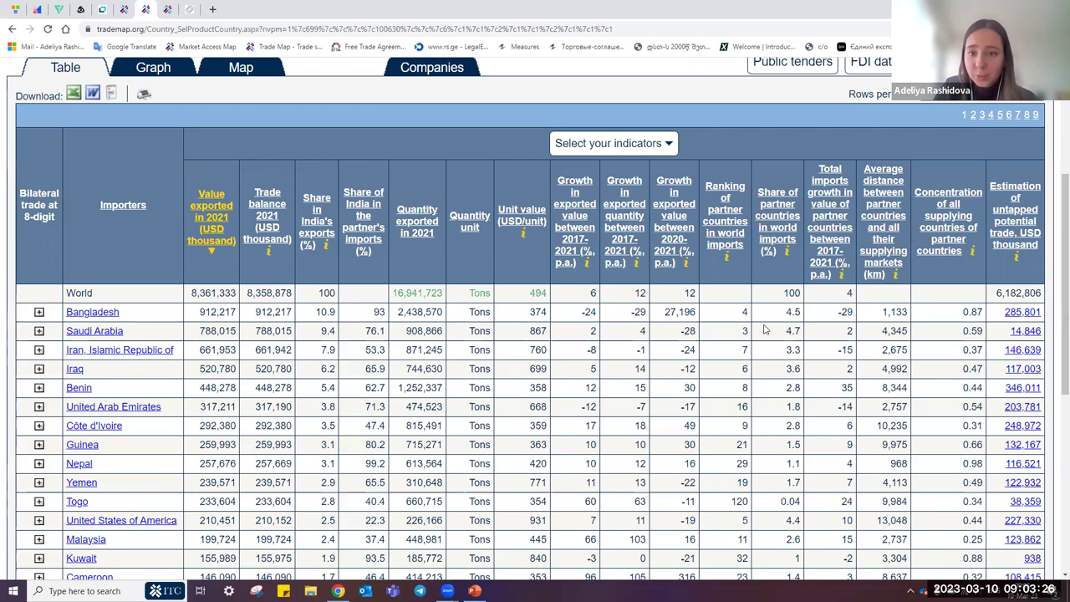
Step: Review the indicators available for the table, leave the selection without saving changes and return to the list of importers
scroll(764, 330, "up", 1)
left_click(600, 173)
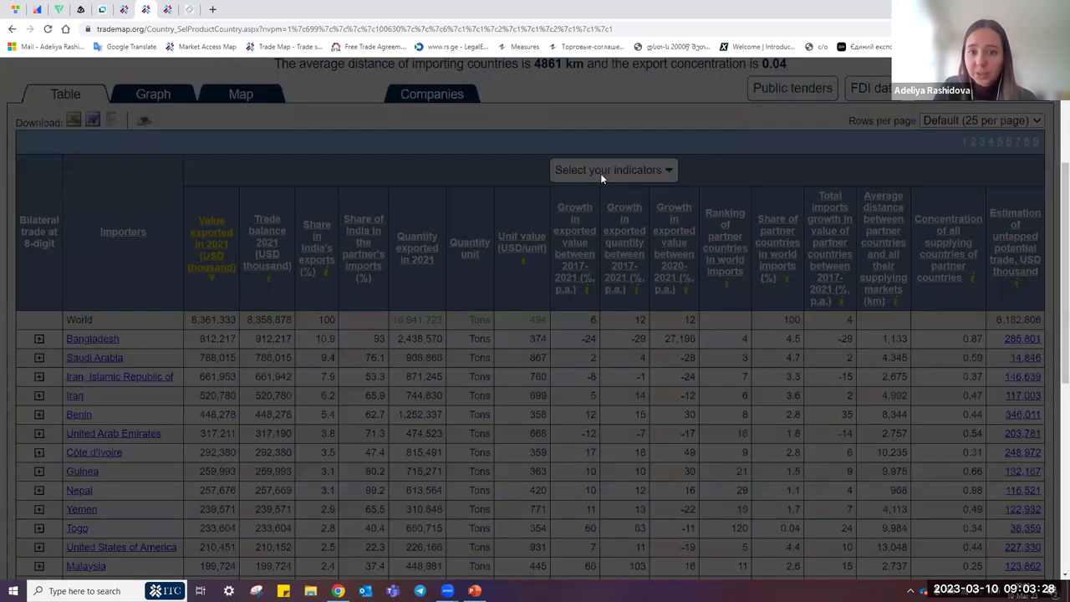
scroll(466, 301, "up", 2)
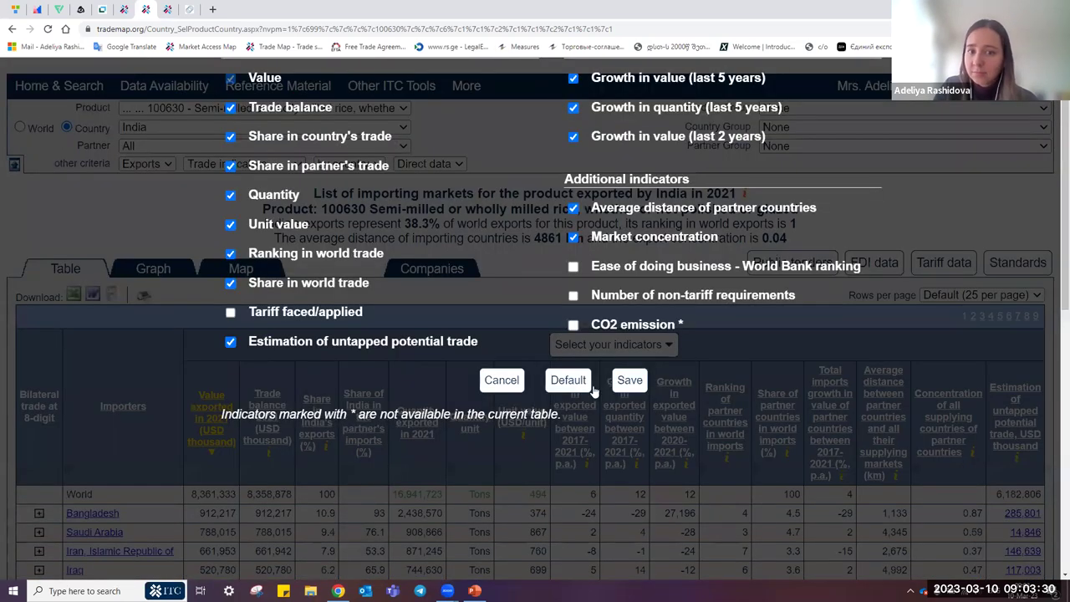
left_click(502, 380)
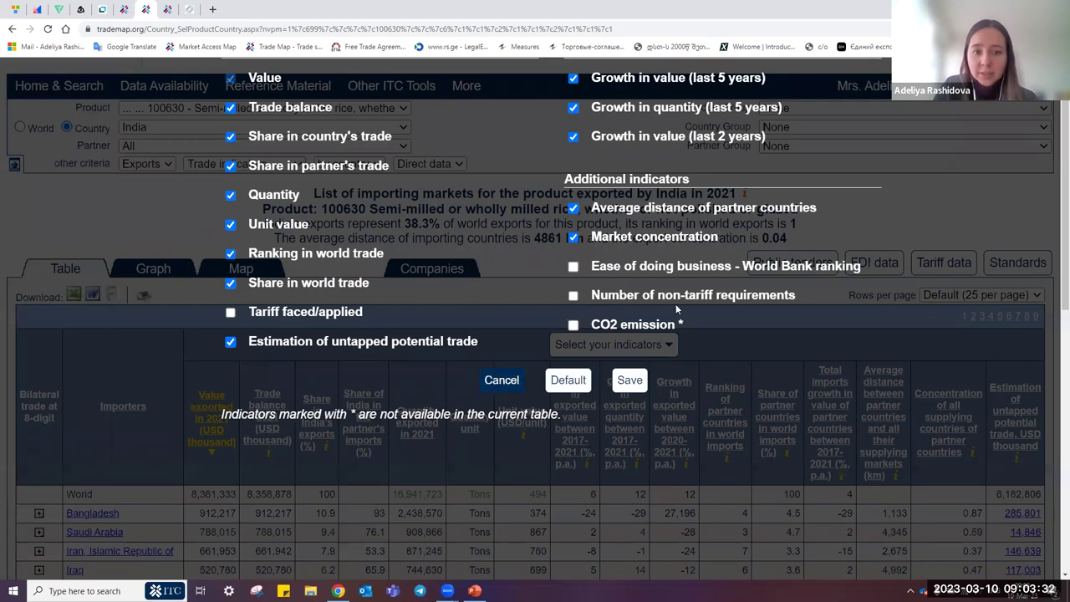
scroll(678, 309, "down", 2)
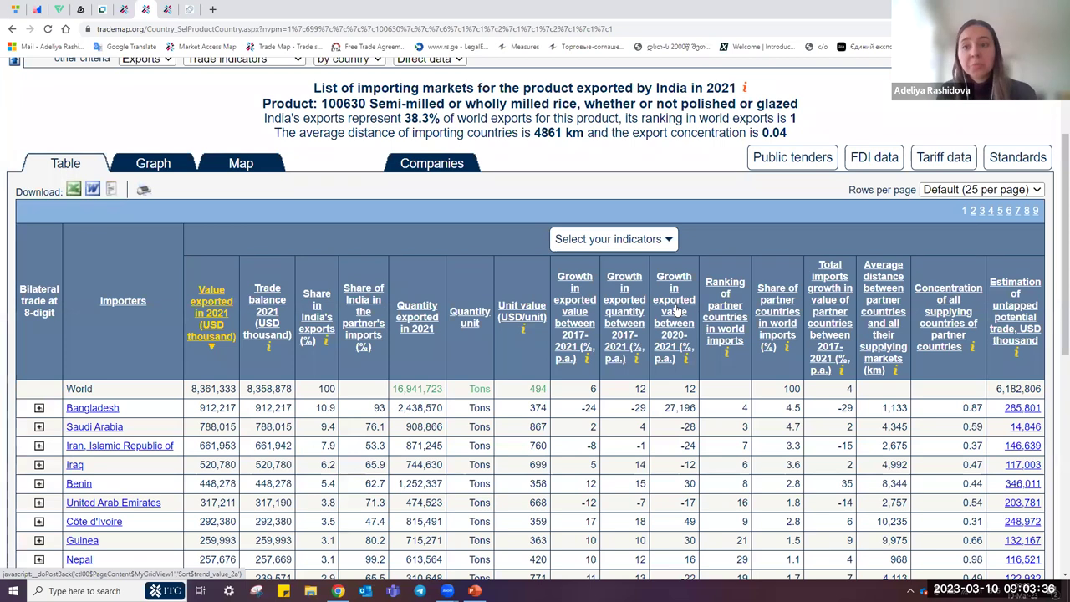
scroll(677, 311, "down", 1)
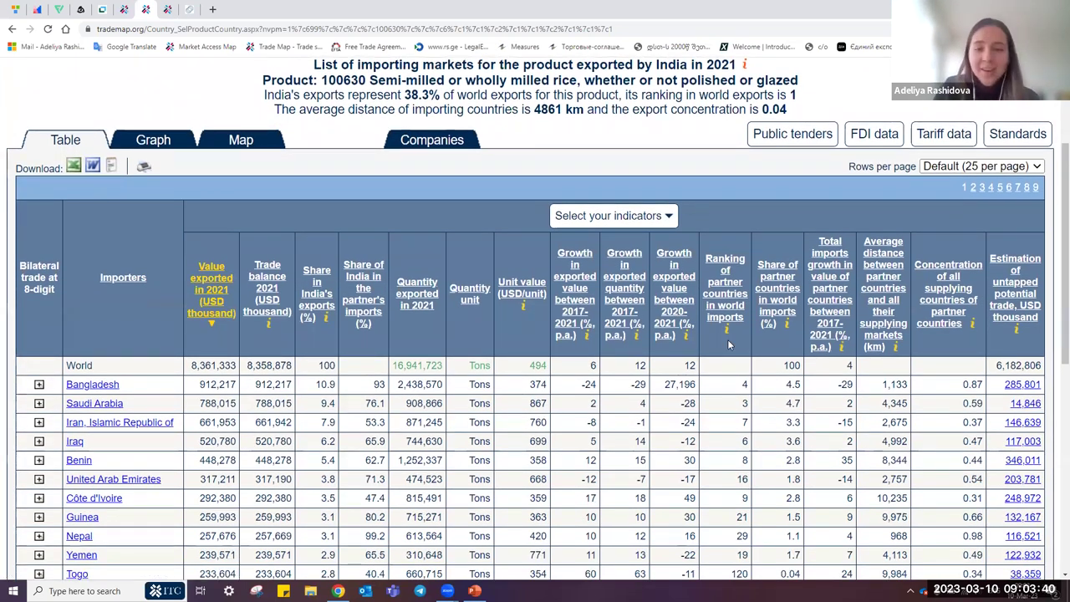
Step: Examine the partner countries' world import ranking, share in world imports and supplier concentration indicators in the importers table
scroll(674, 335, "down", 1)
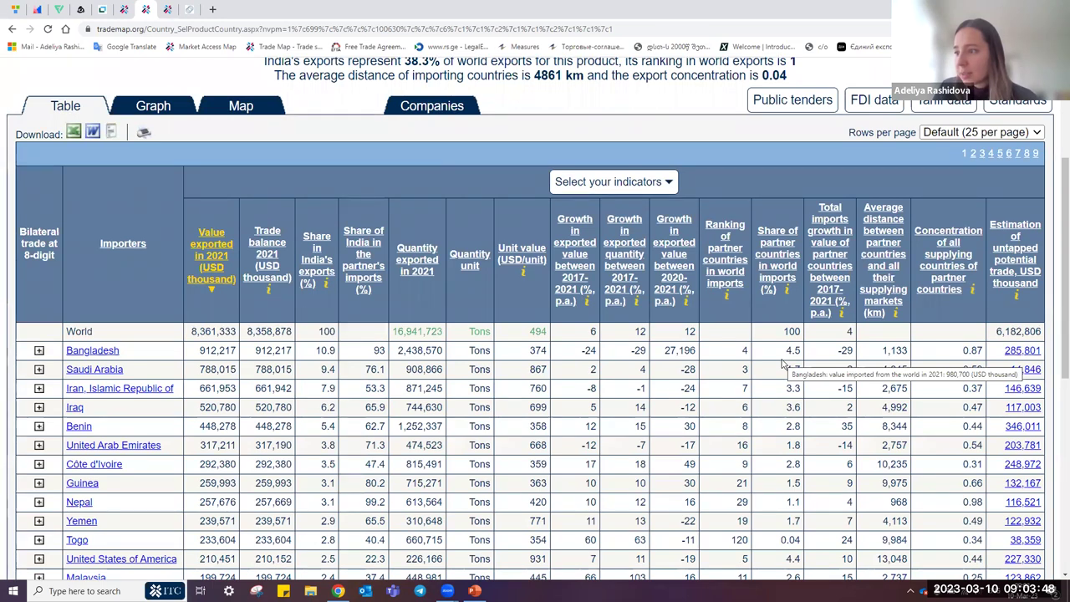
scroll(784, 362, "up", 1)
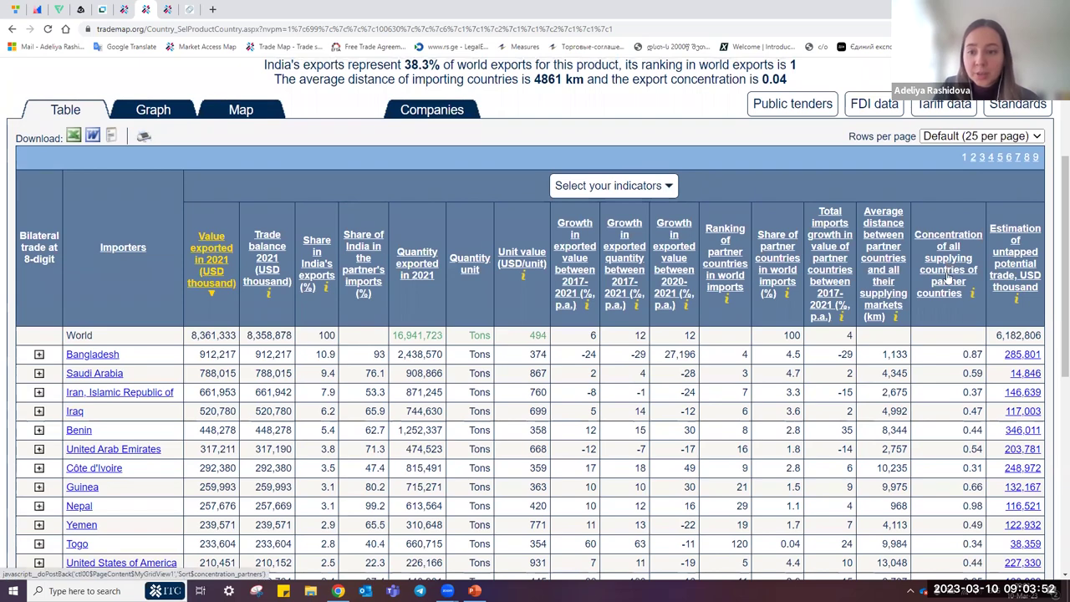
scroll(957, 368, "down", 1)
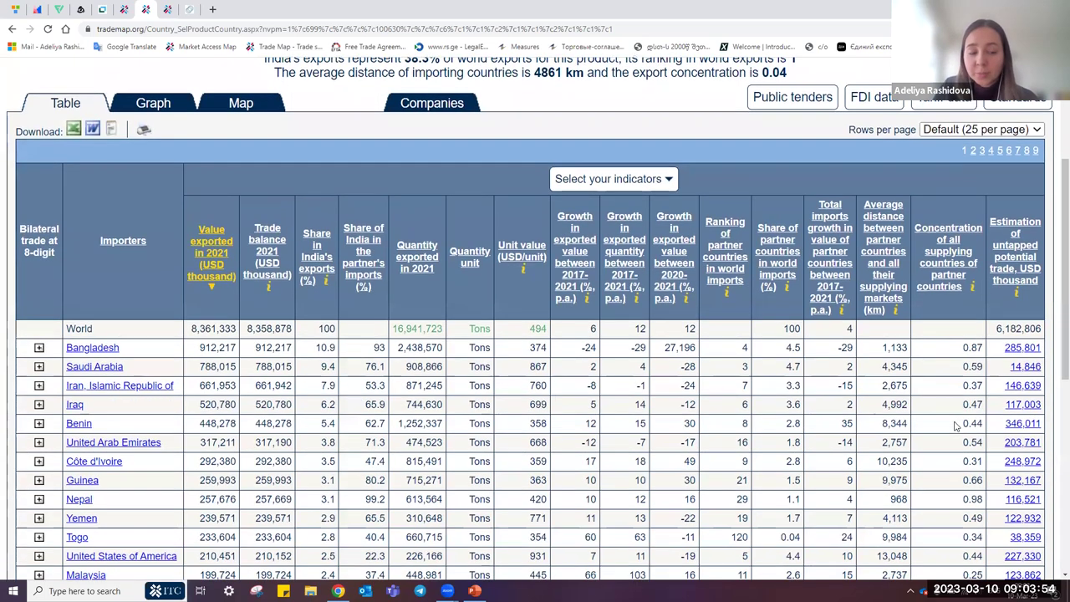
scroll(960, 351, "up", 1)
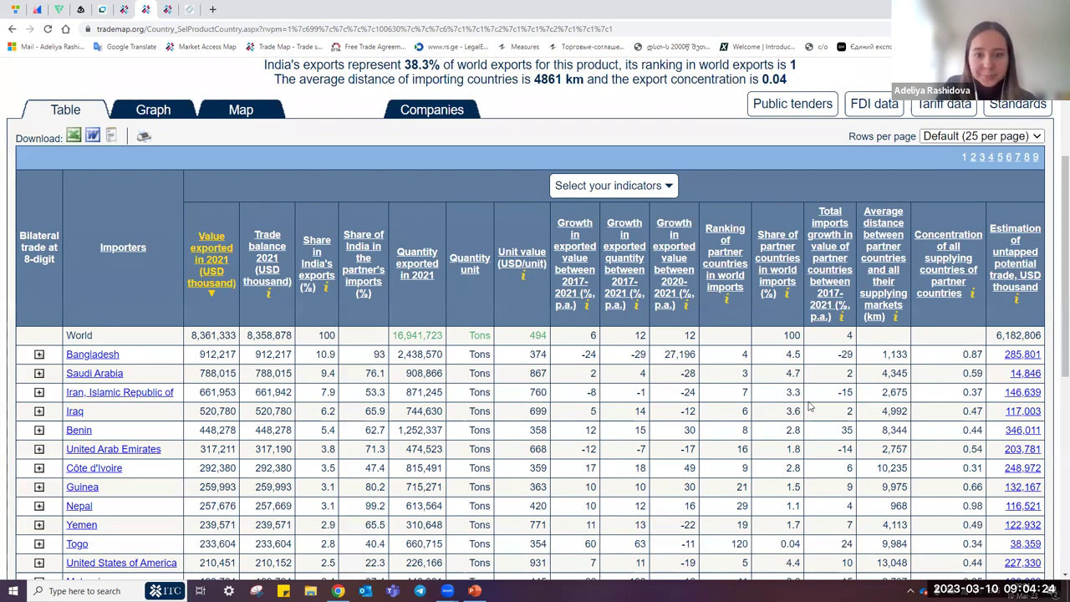
Step: Compare the growth rates in exported value and quantity across the markets importing Indian rice
scroll(641, 394, "down", 1)
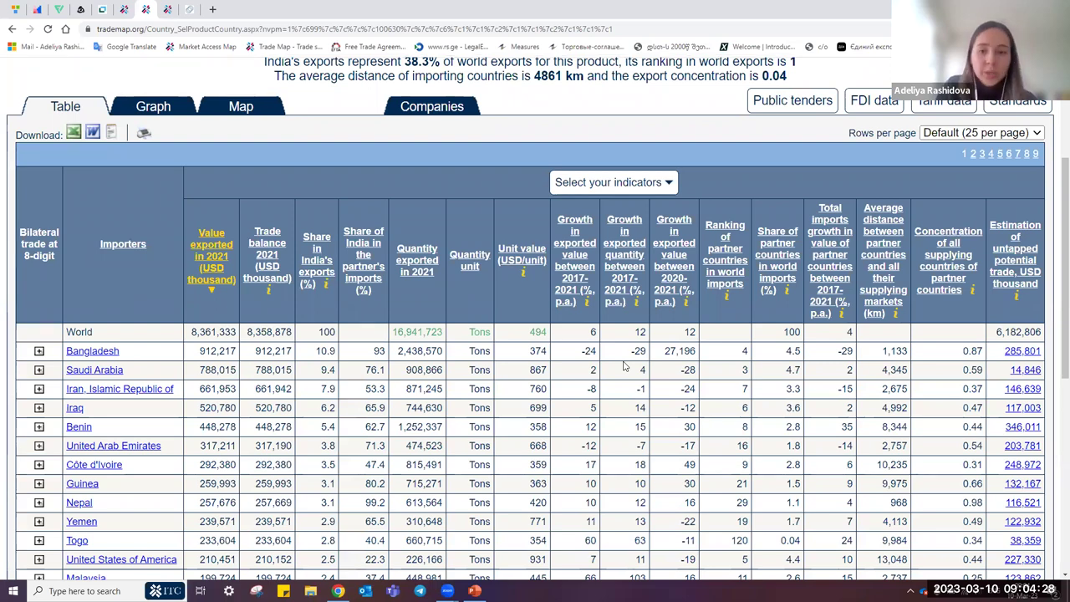
scroll(623, 365, "down", 1)
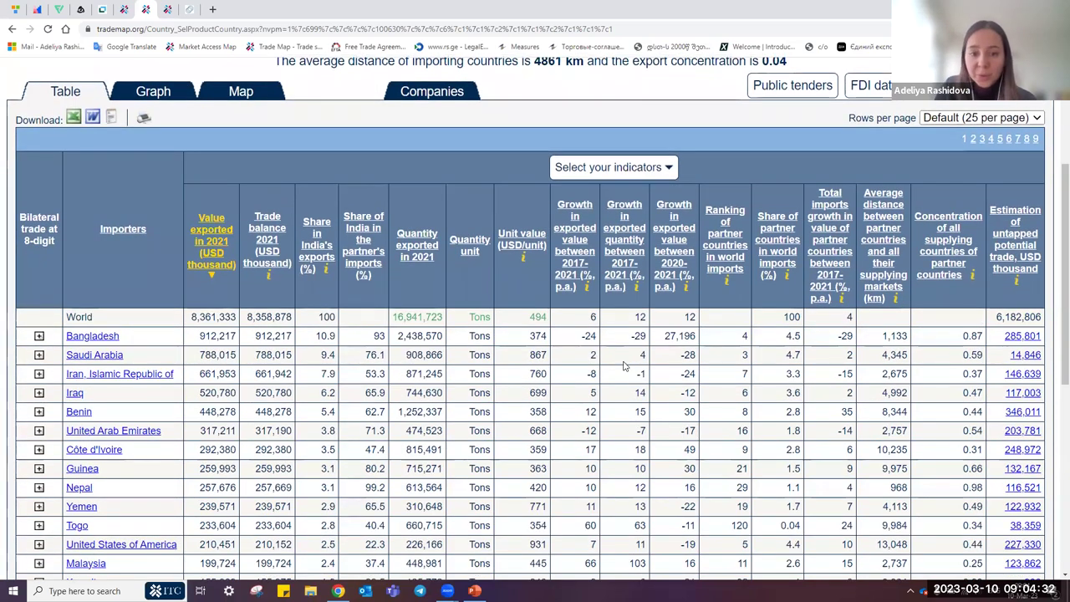
scroll(623, 365, "down", 2)
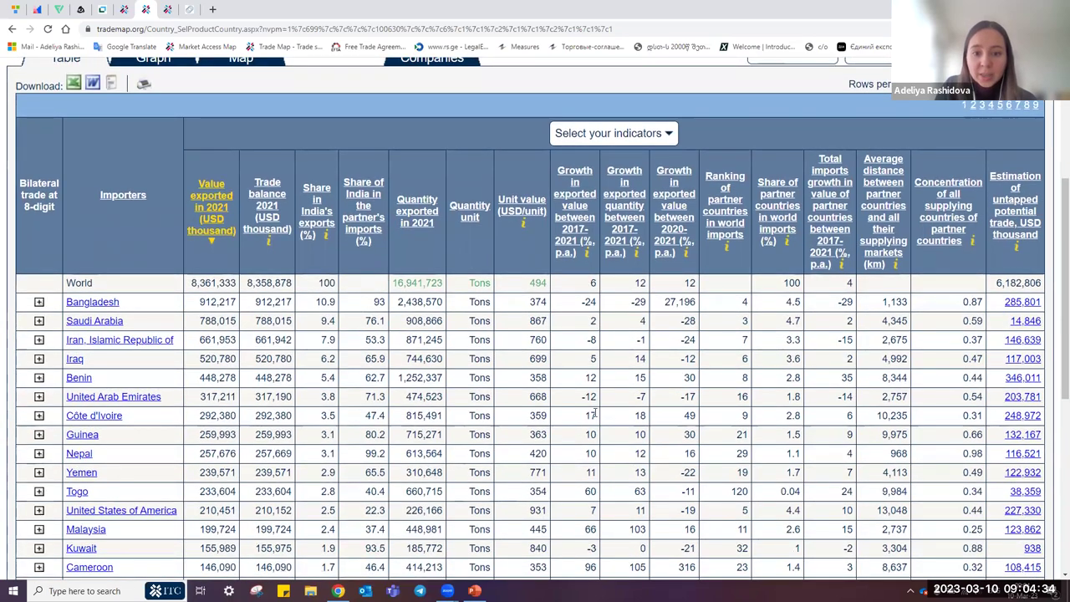
scroll(593, 413, "down", 2)
scroll(130, 248, "down", 2)
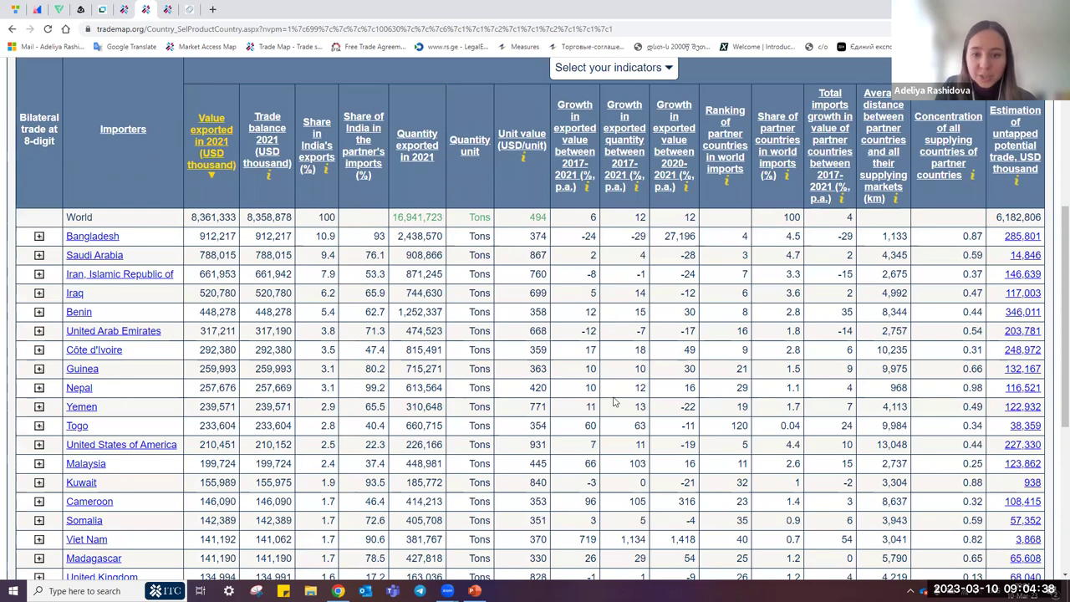
scroll(613, 402, "down", 1)
scroll(613, 402, "down", 1)
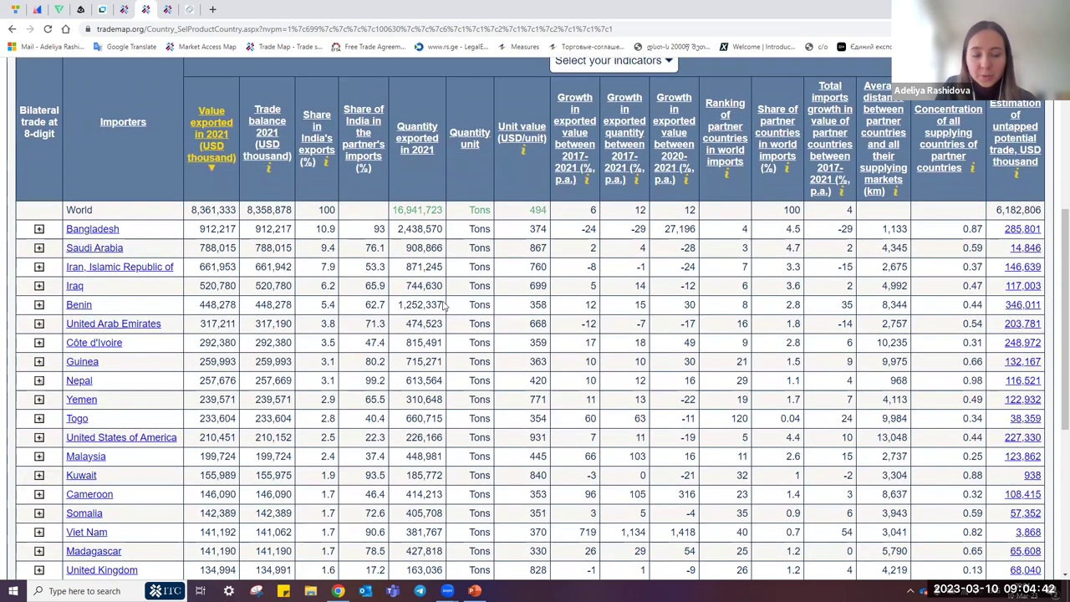
scroll(629, 389, "down", 3)
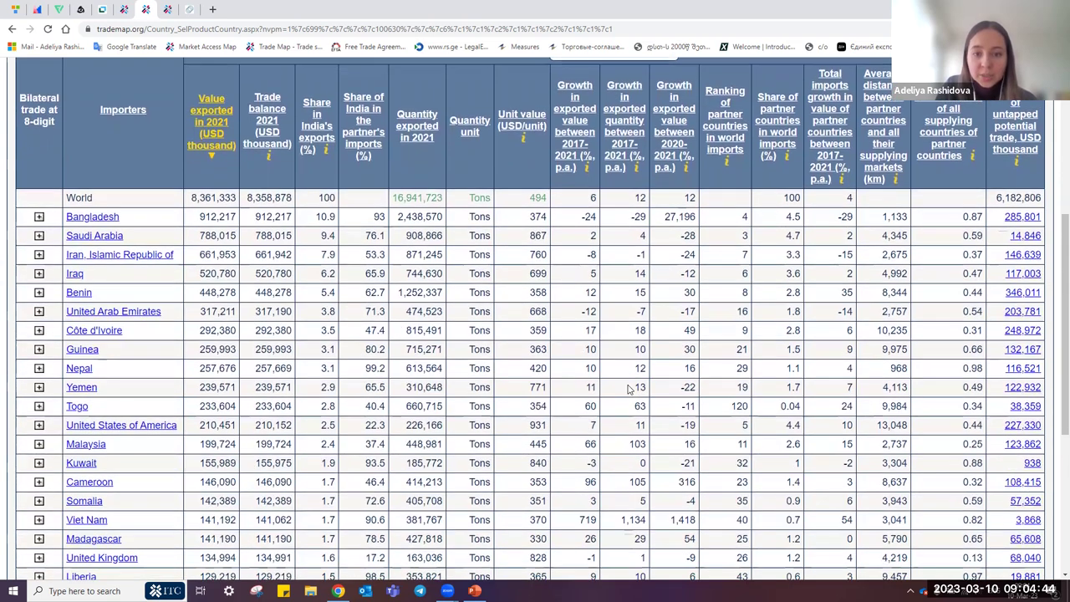
scroll(629, 389, "up", 1)
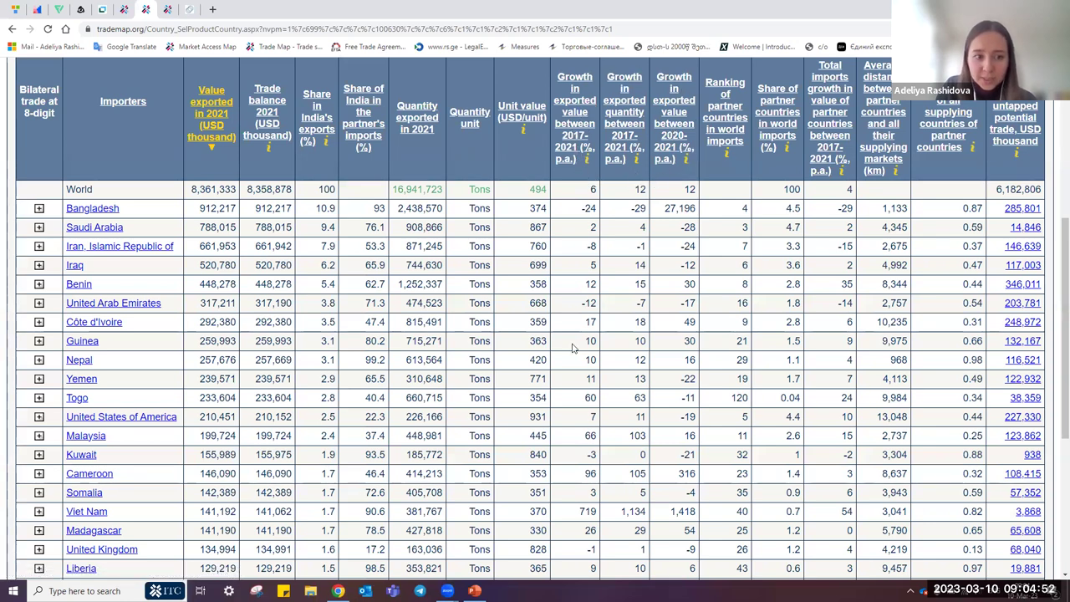
scroll(574, 346, "down", 1)
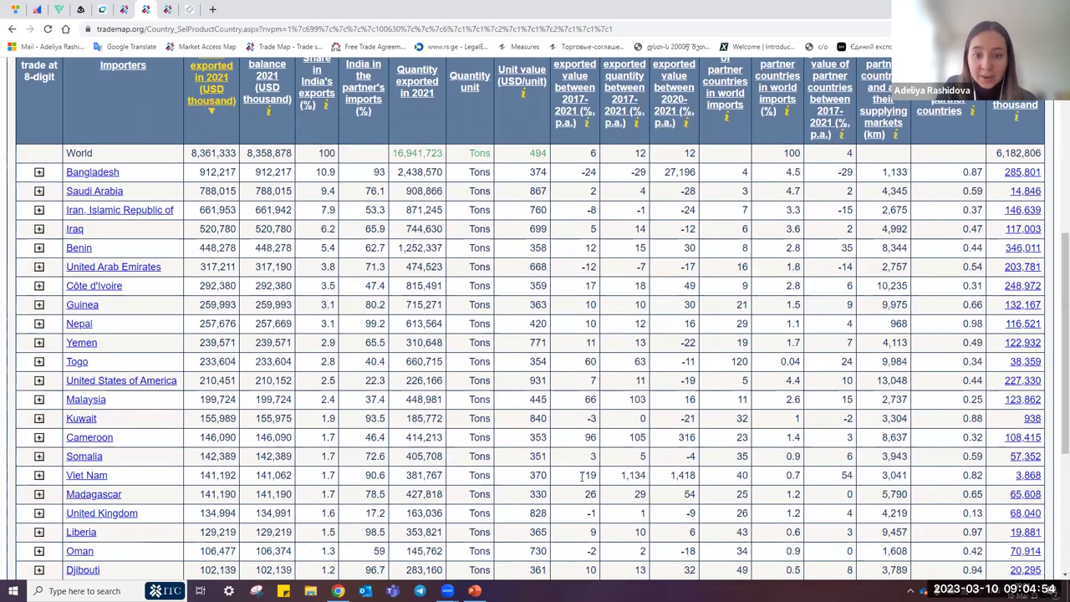
Step: Highlight and inspect Viet Nam's growth figures for exported value and quantity for 2017-2021 and 2020-2021
left_click_drag(577, 478, 694, 475)
left_click(696, 474)
scroll(696, 468, "down", 1)
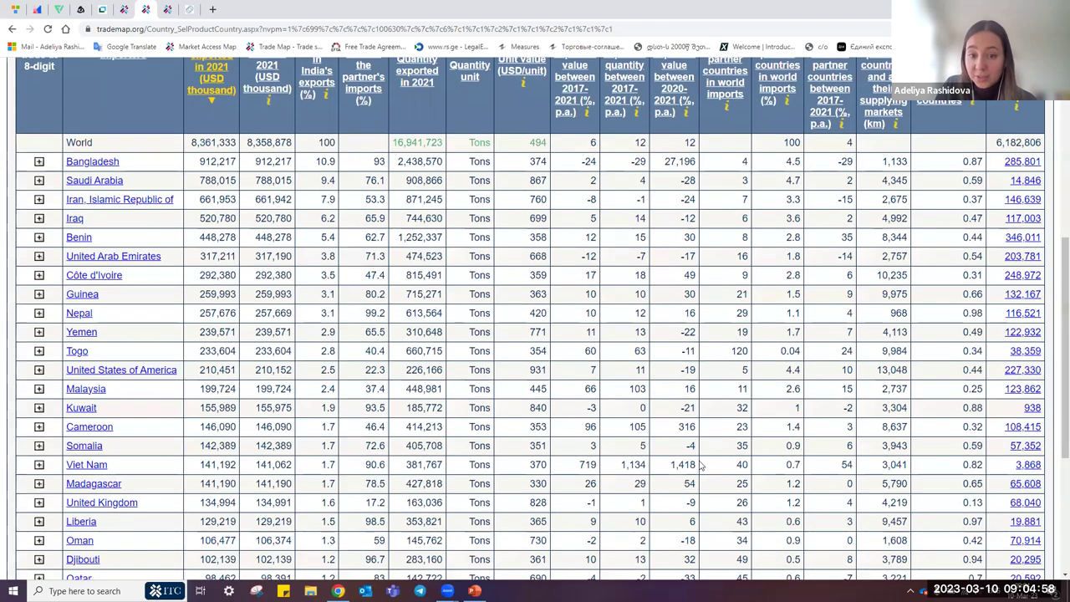
scroll(696, 463, "up", 1)
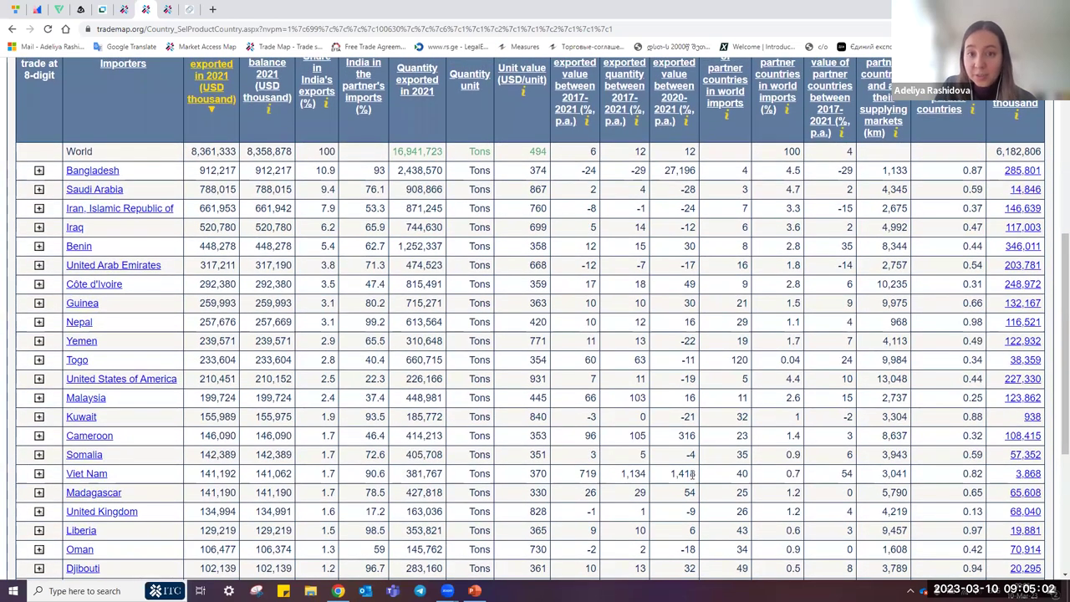
scroll(693, 456, "up", 2)
scroll(691, 439, "up", 1)
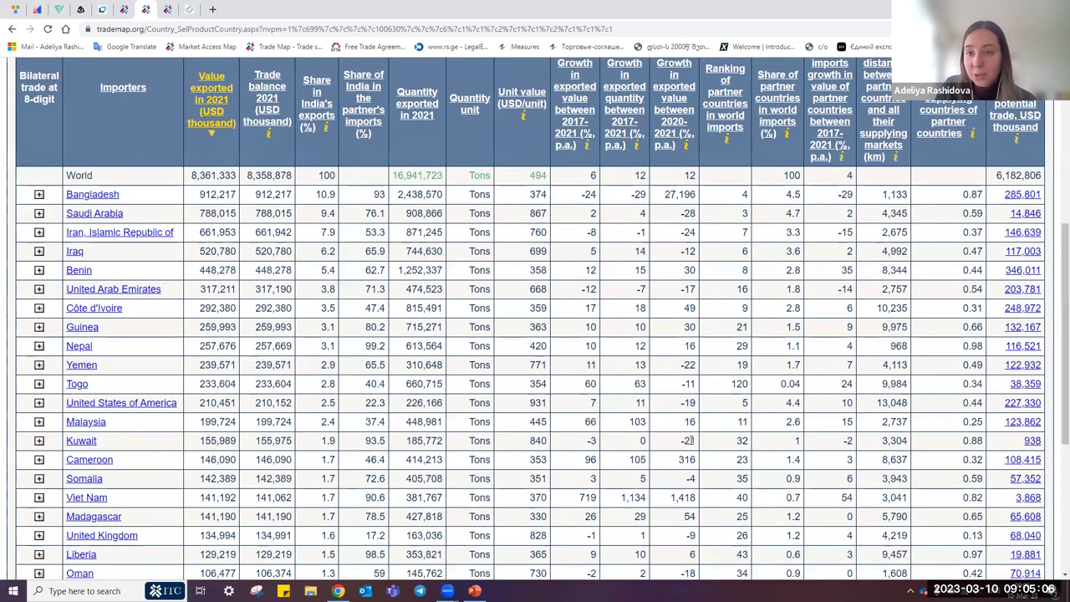
left_click_drag(696, 498, 669, 498)
left_click(672, 497)
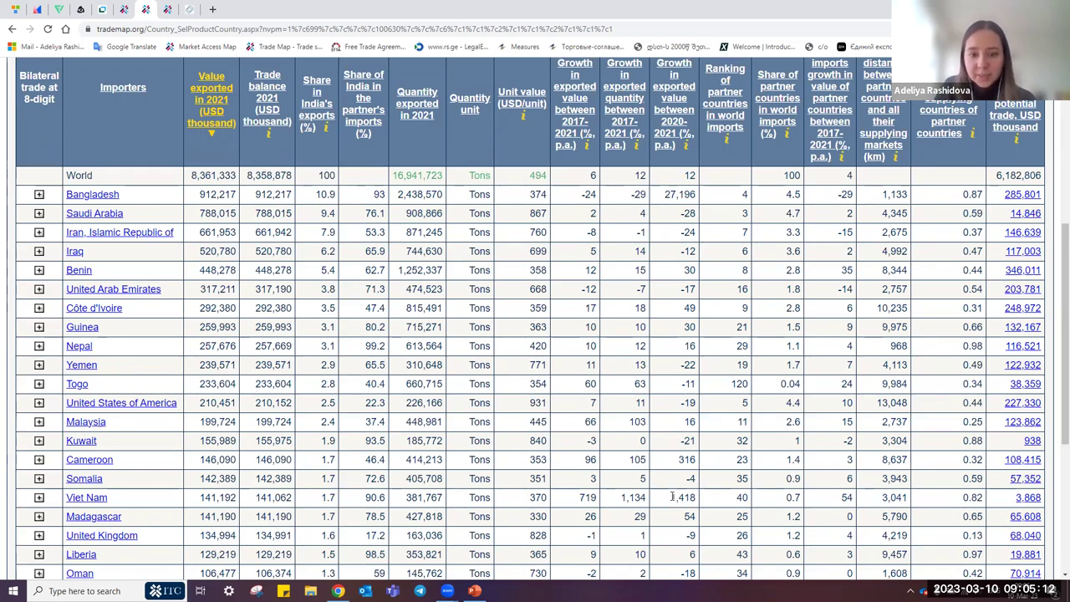
double_click(680, 497)
left_click(688, 497)
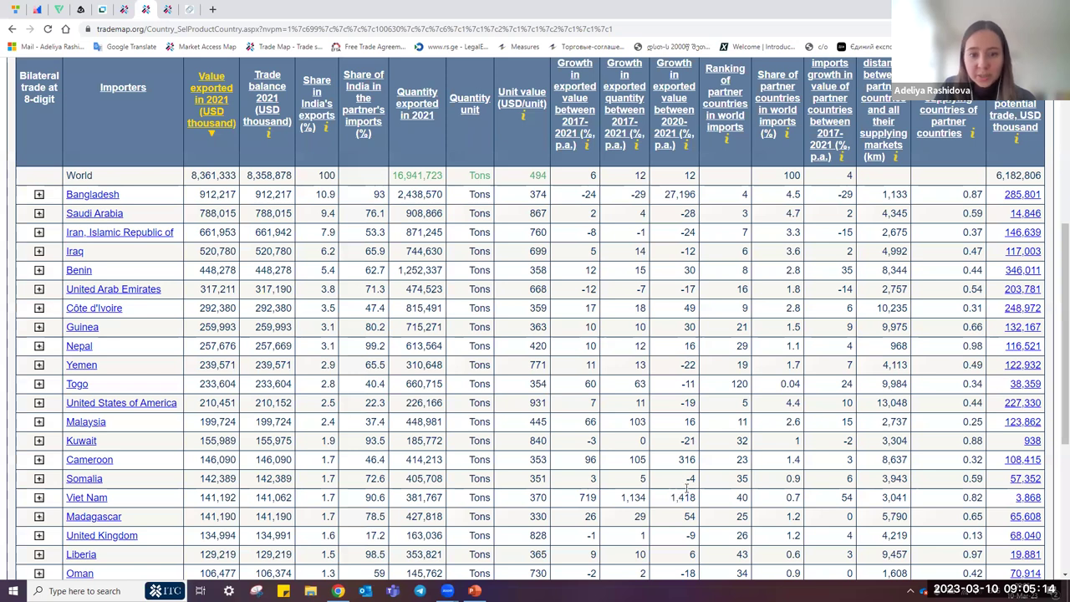
Step: Highlight Cameroon's growth figures in exported quantity for 2017-2021 and exported value for 2020-2021, then clear the highlight
left_click_drag(702, 463, 590, 459)
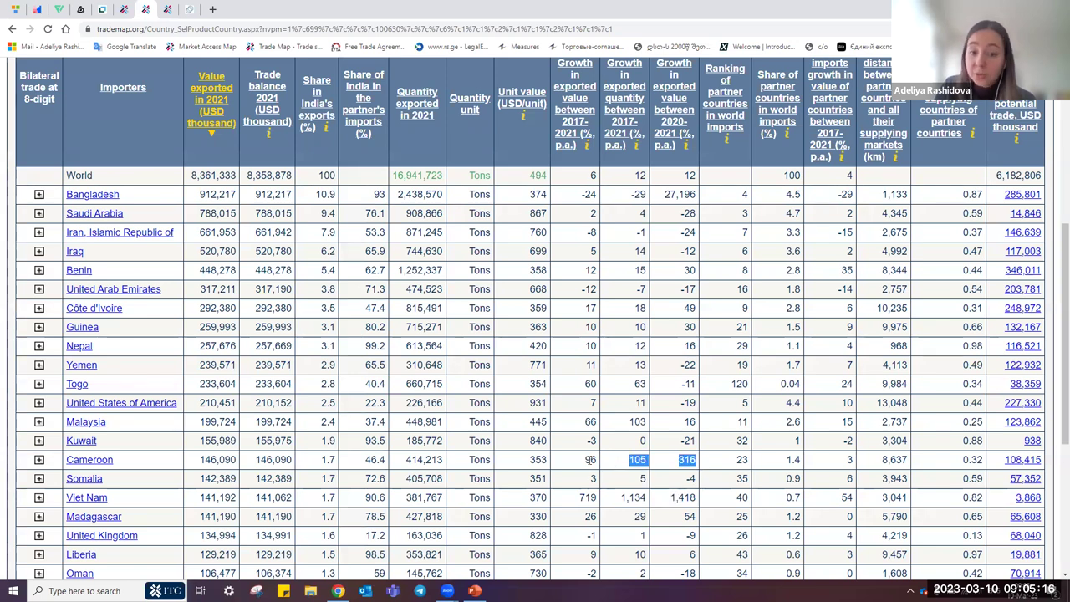
left_click(687, 459)
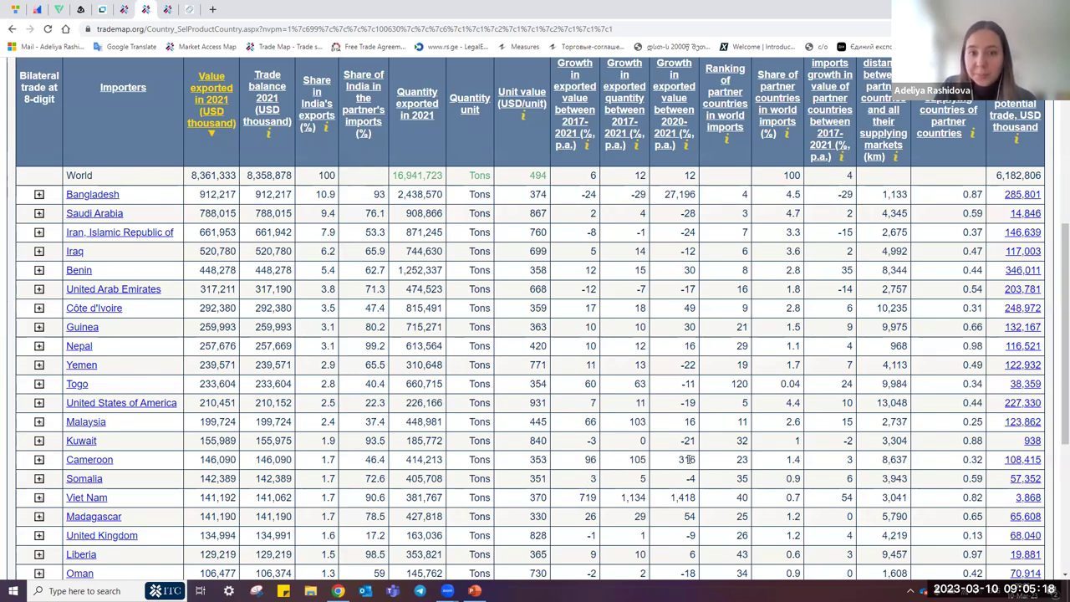
scroll(687, 459, "up", 1)
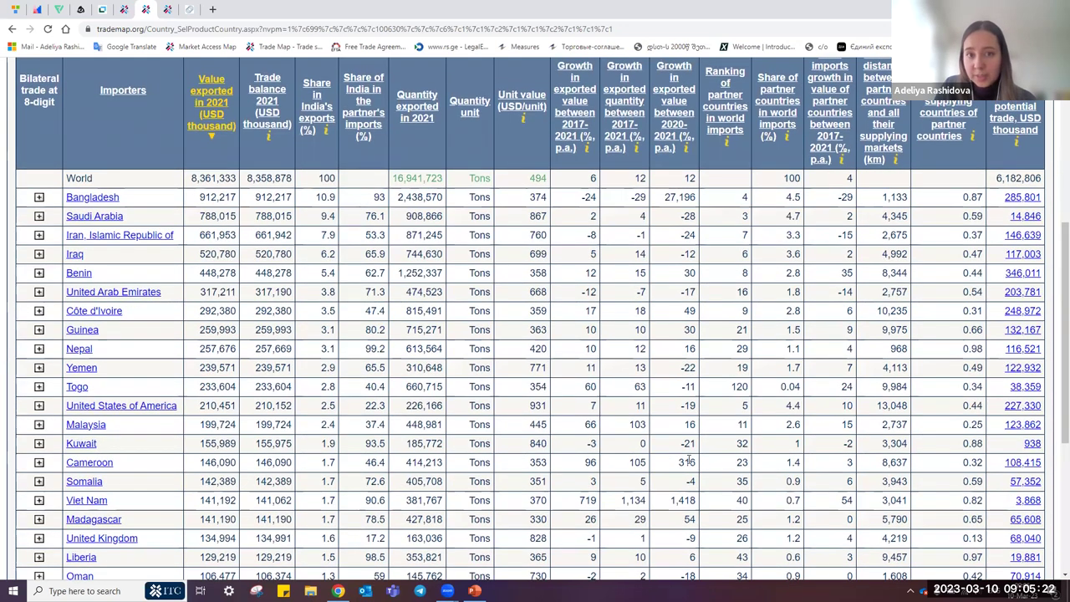
Step: Look through the remaining importers down to Sri Lanka and return to the report's selection criteria and title
scroll(679, 452, "down", 1)
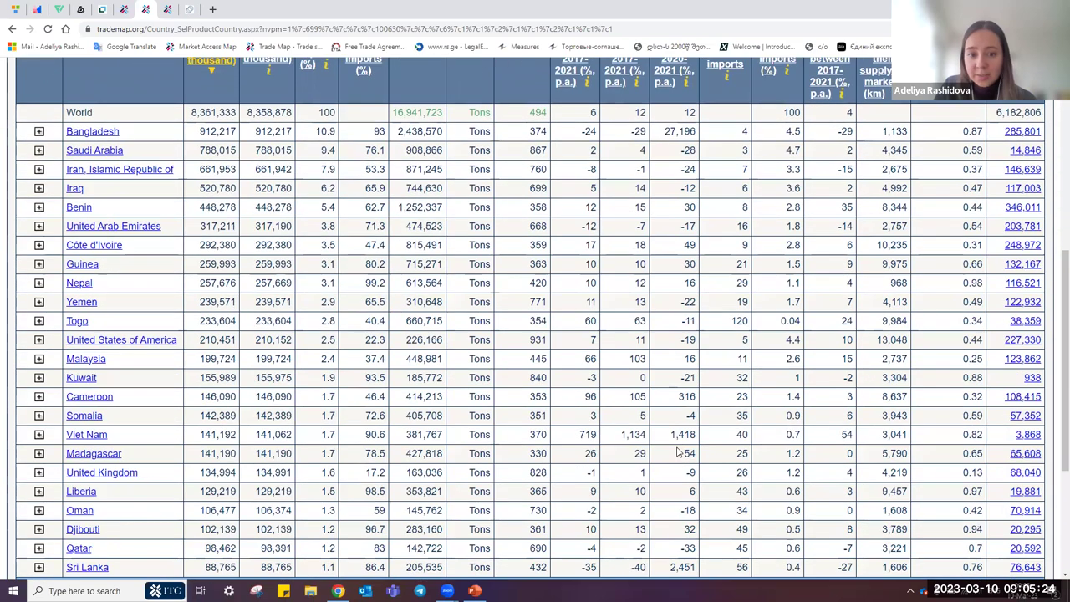
scroll(679, 451, "down", 1)
scroll(679, 451, "down", 1)
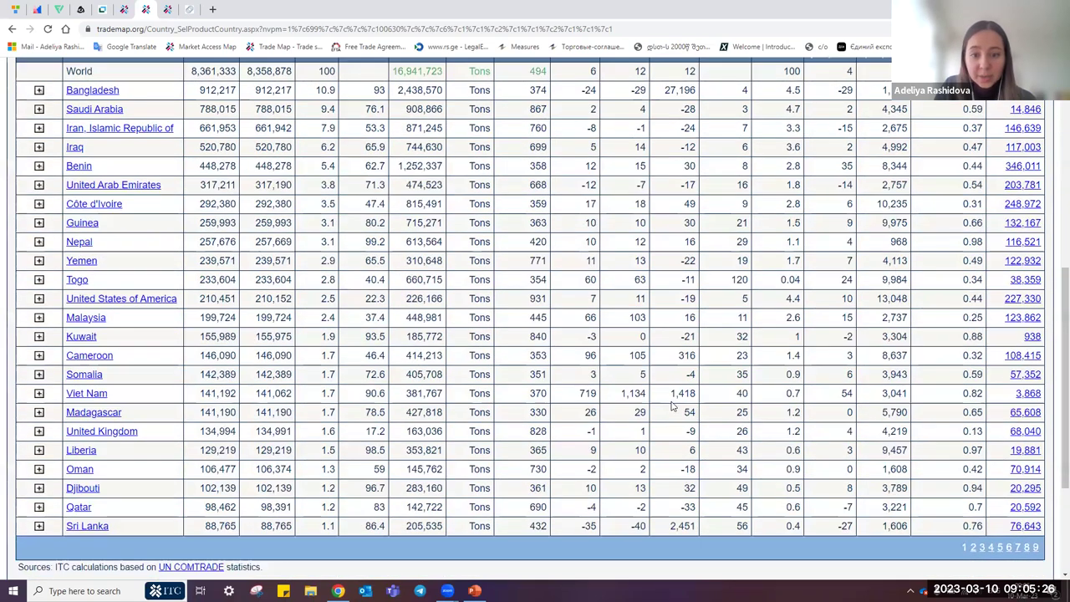
scroll(674, 460, "down", 1)
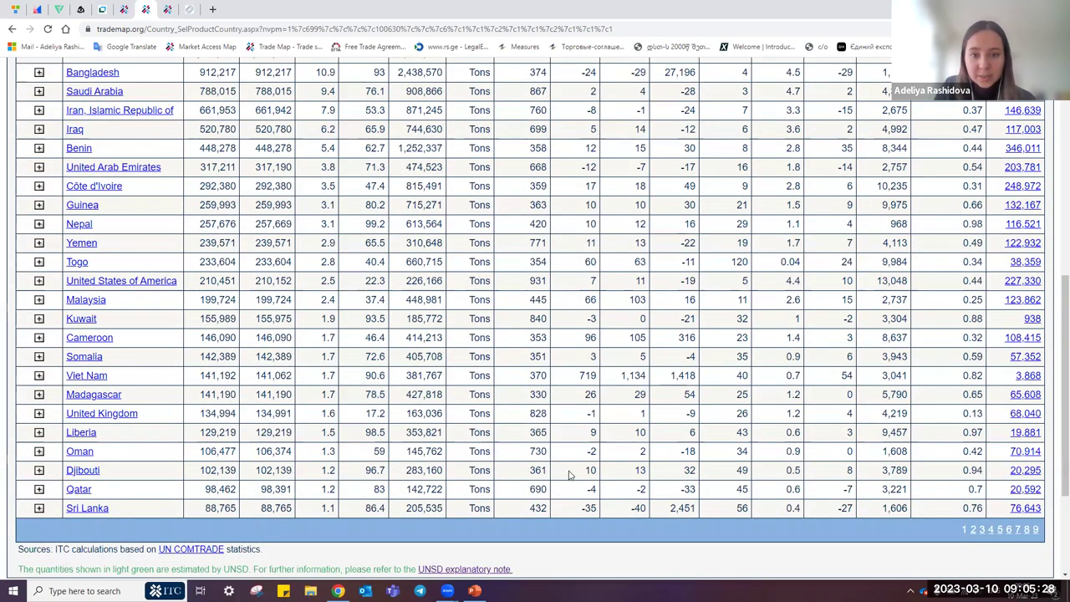
scroll(569, 475, "up", 3)
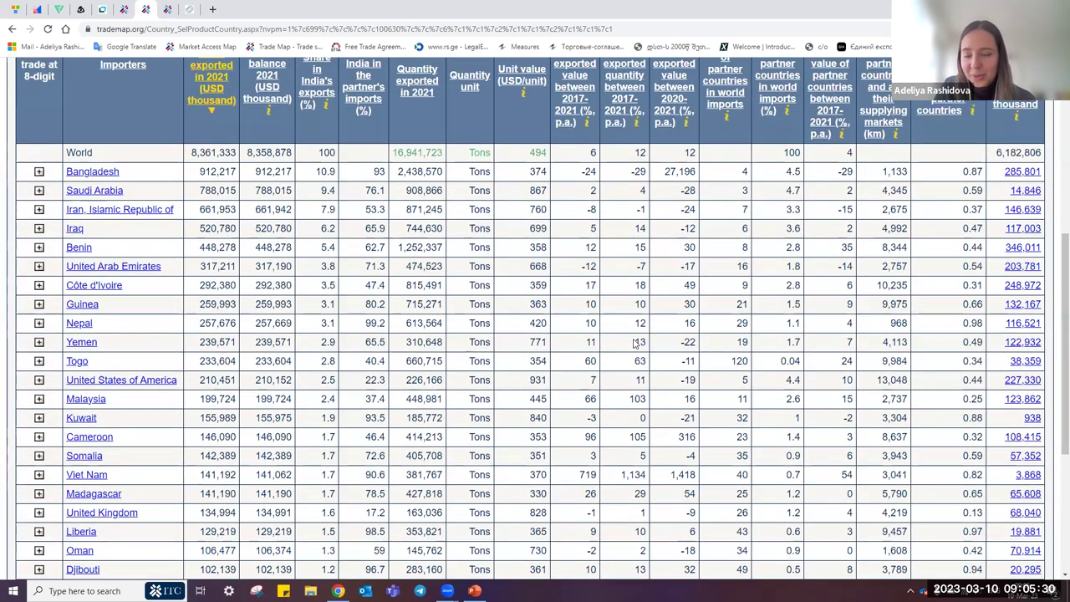
scroll(635, 342, "up", 2)
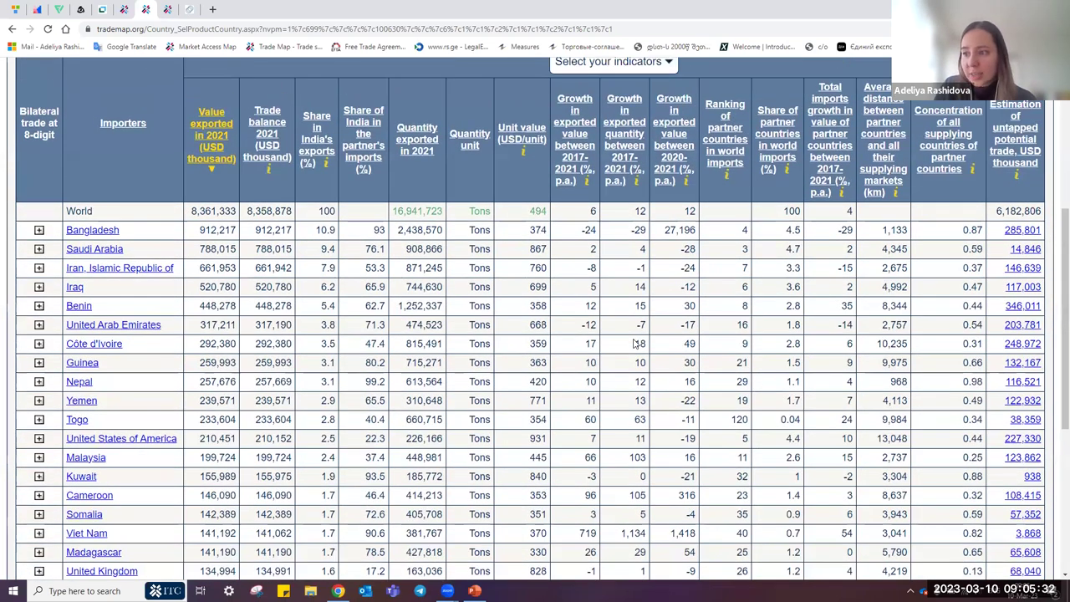
scroll(635, 342, "up", 5)
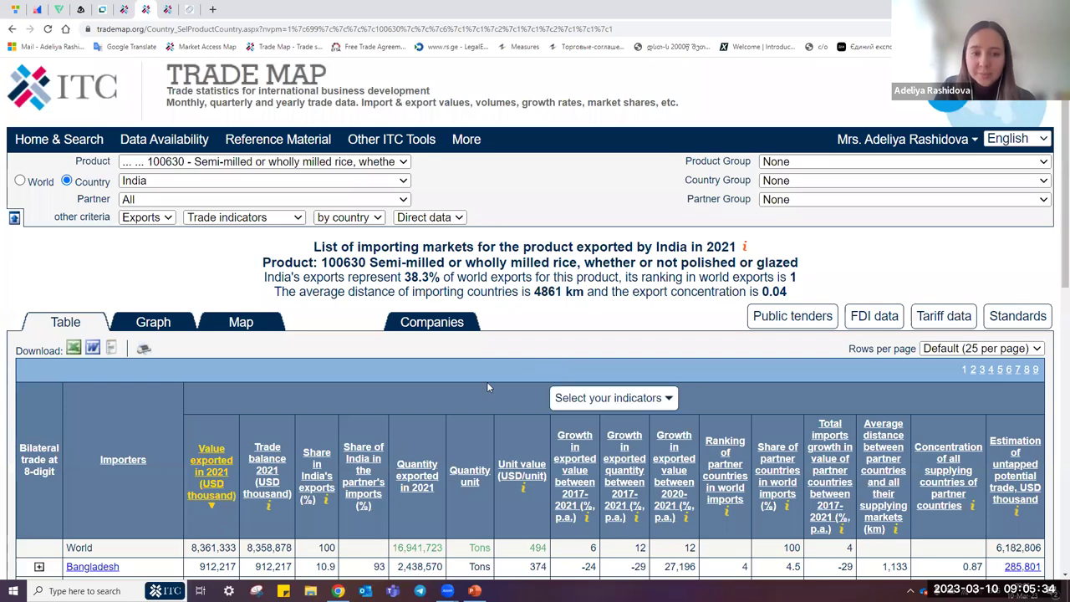
scroll(486, 387, "down", 3)
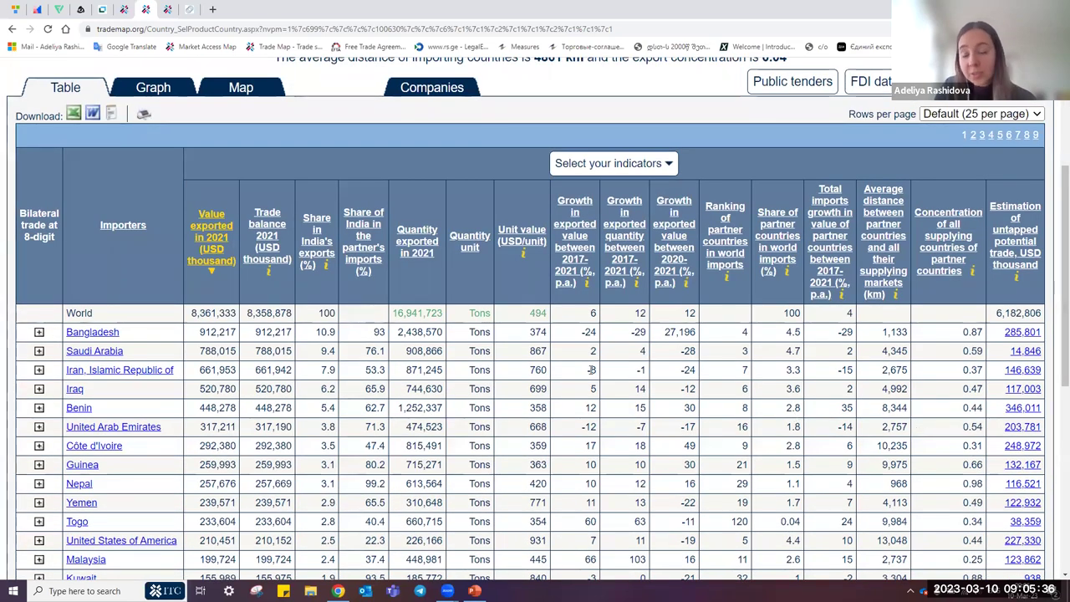
scroll(591, 372, "down", 1)
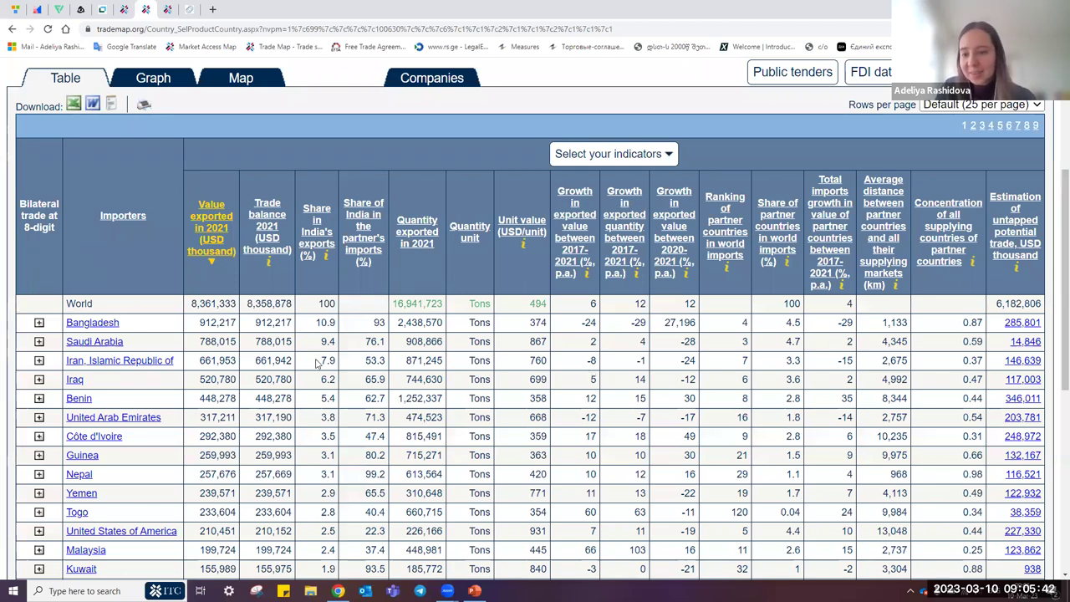
scroll(318, 362, "up", 2)
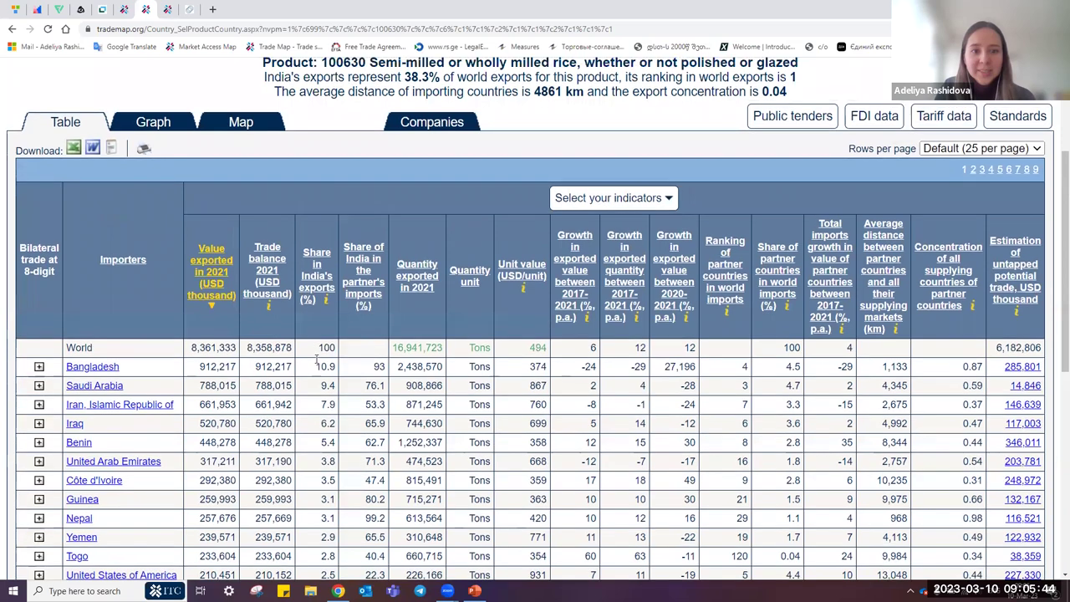
scroll(316, 360, "up", 5)
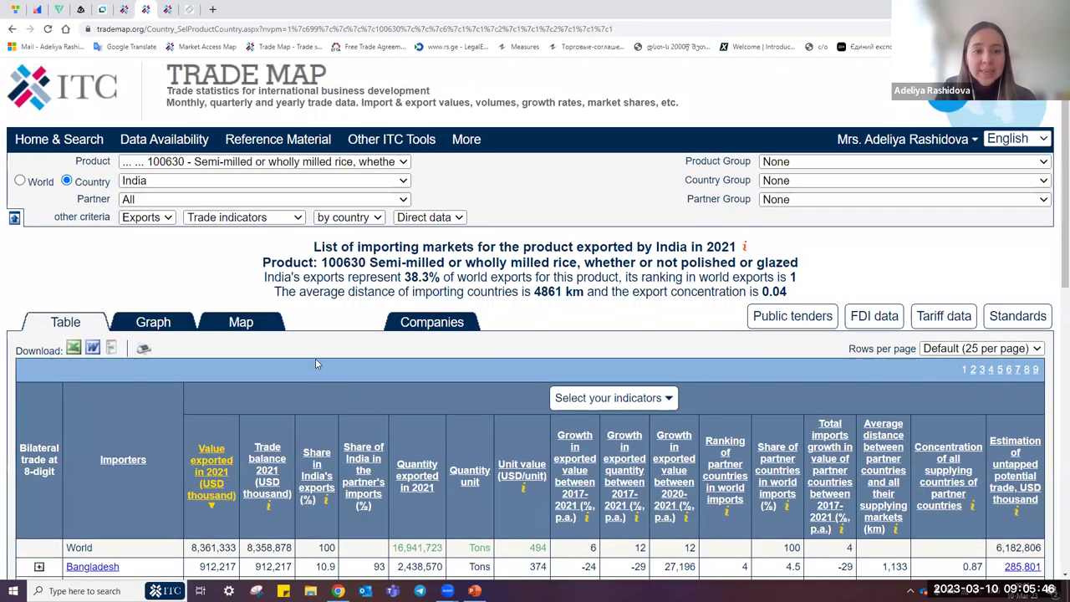
Step: Display the importing markets as a graph and view the bubble chart on prospects for market diversification
left_click(153, 323)
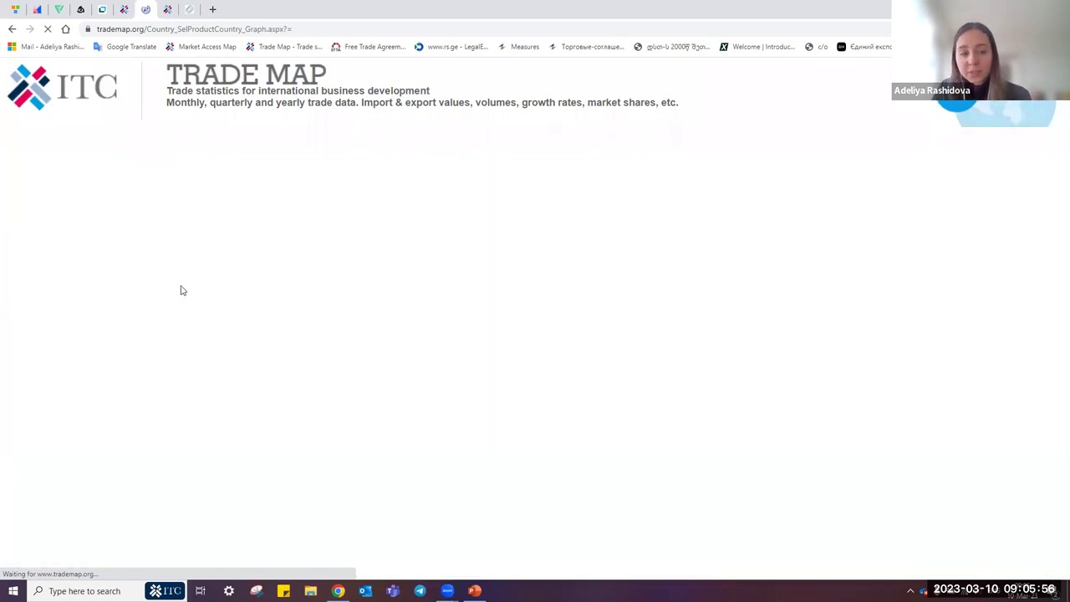
scroll(176, 337, "down", 2)
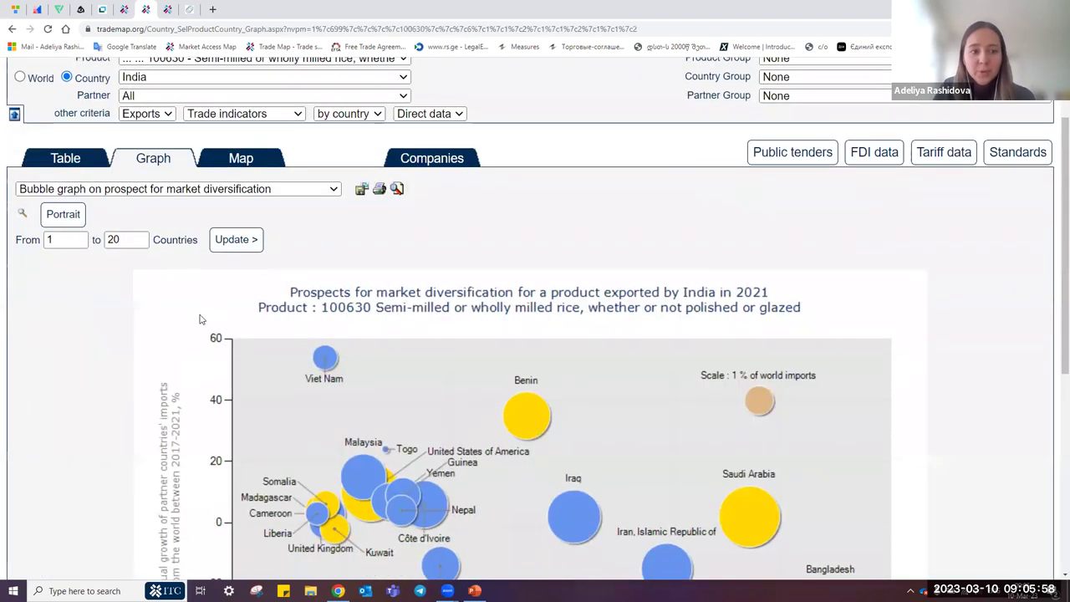
scroll(175, 336, "down", 1)
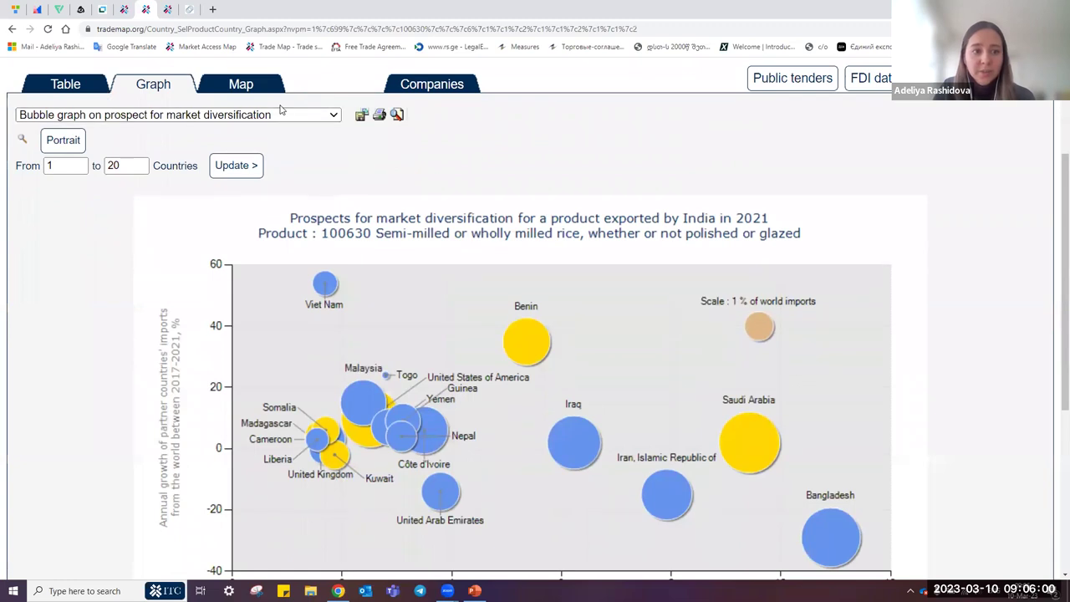
Step: Switch the graph to the bar chart listing the importing markets by exported value
left_click(273, 116)
left_click(192, 172)
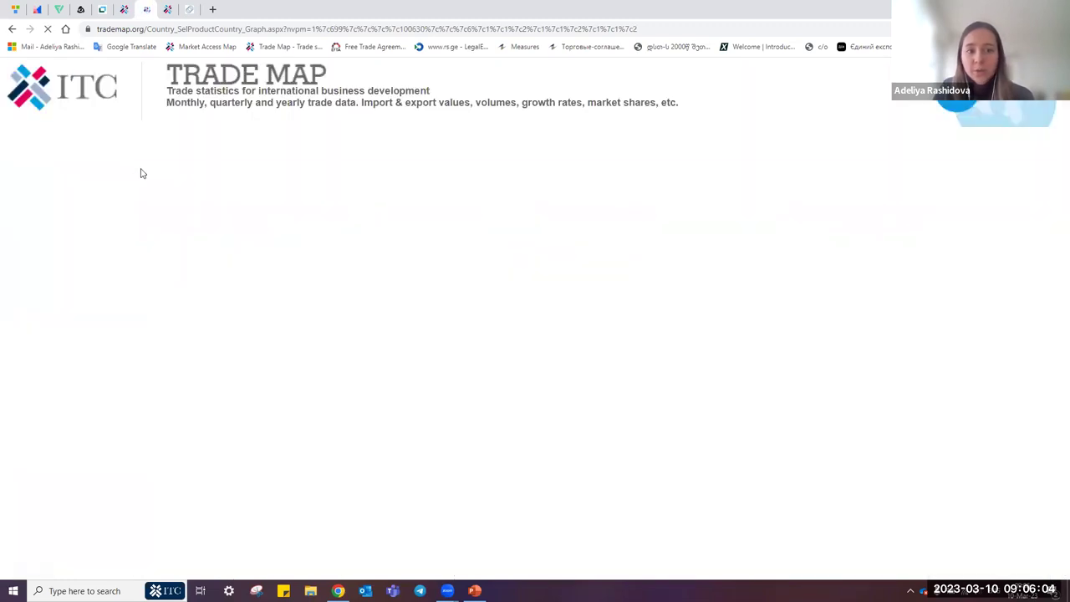
scroll(142, 380, "down", 4)
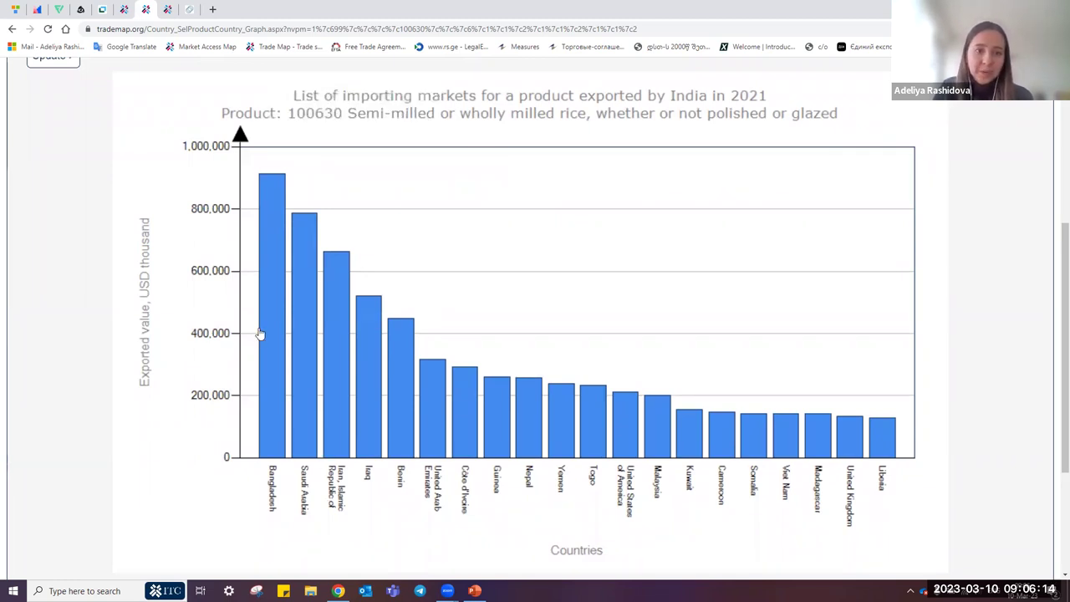
Step: Inspect the exported values of individual markets in the bar chart, then return to the table of importing markets
mouse_move(296, 396)
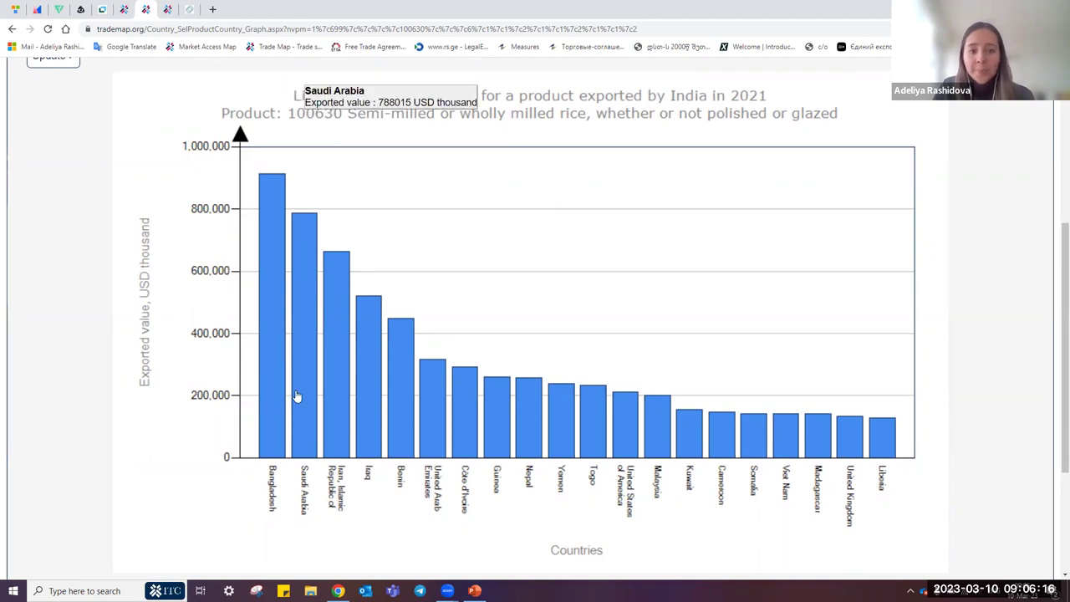
mouse_move(346, 409)
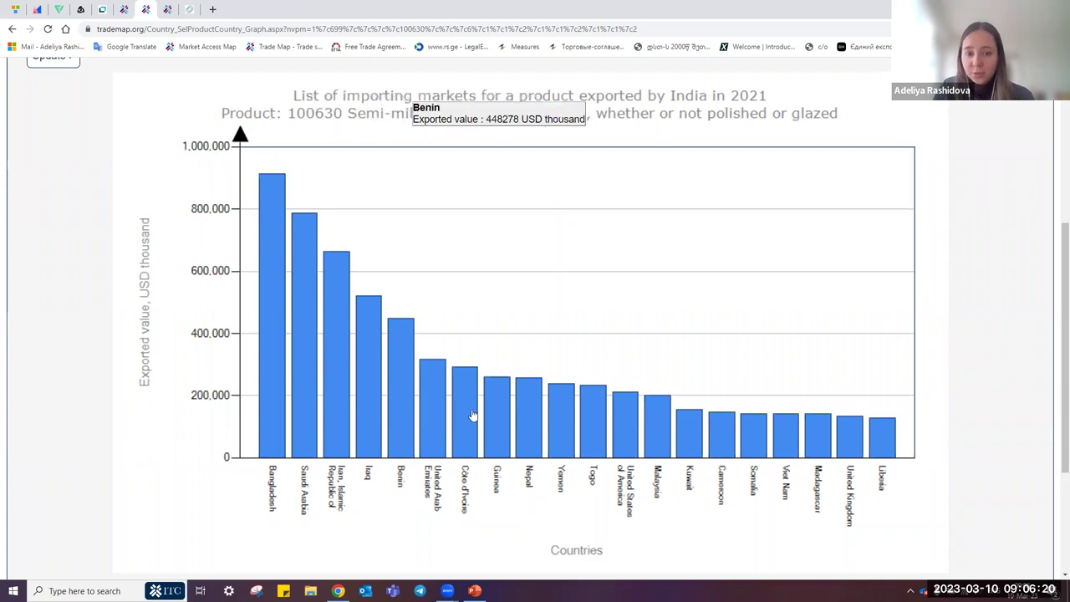
scroll(302, 250, "up", 3)
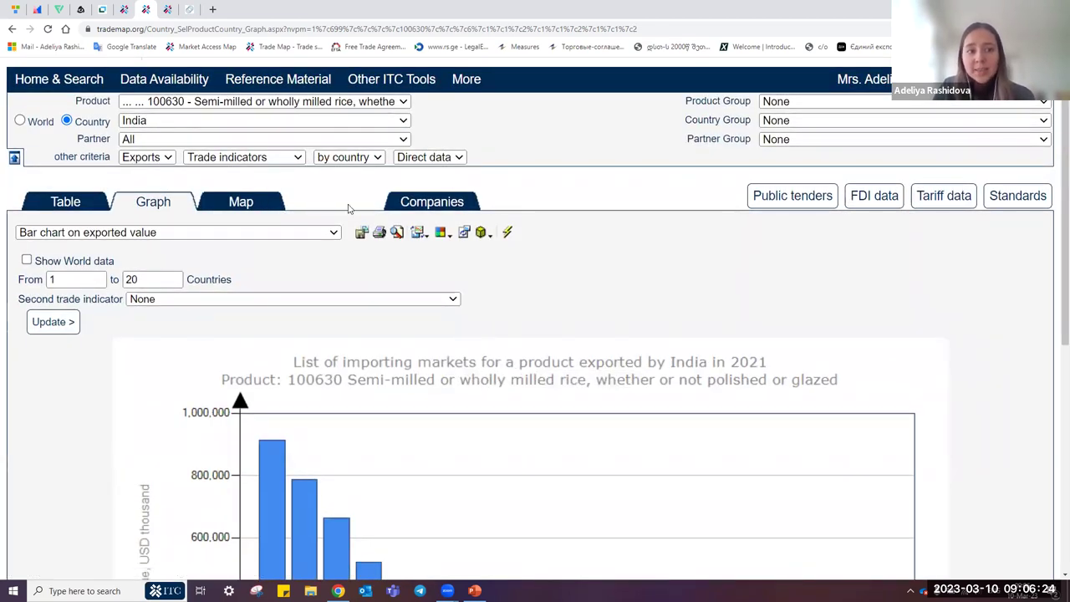
scroll(350, 209, "up", 1)
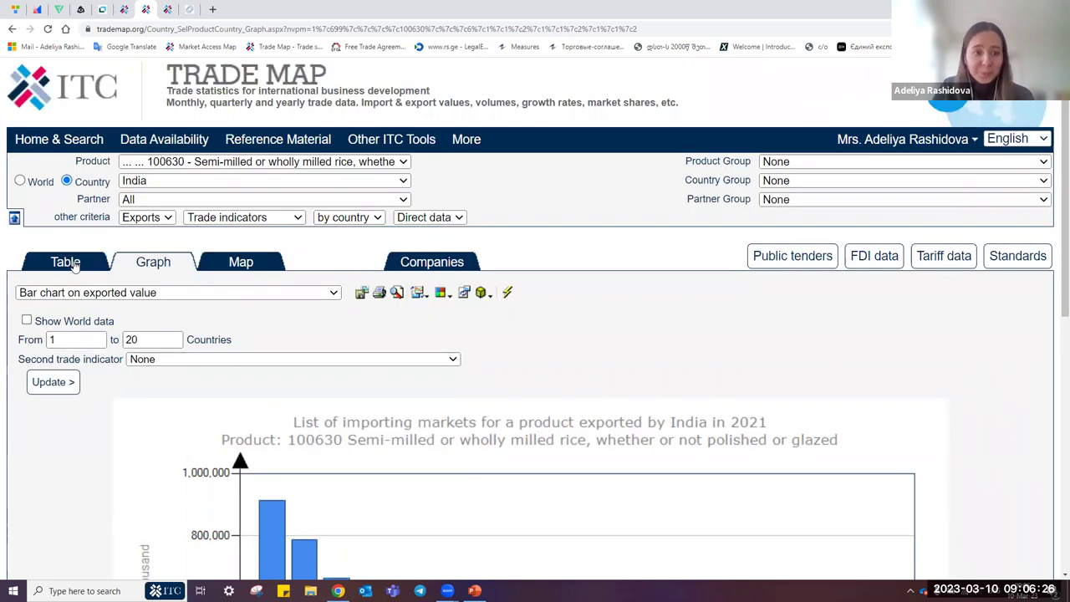
left_click(76, 266)
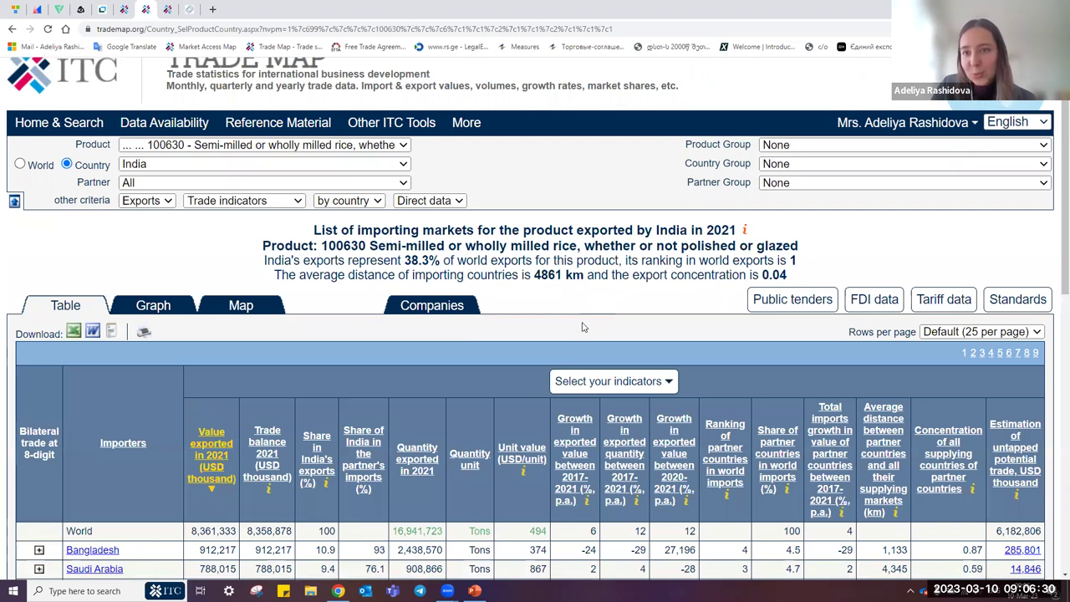
Step: Return to the home search page and clear the rice product and India selections
scroll(335, 234, "up", 1)
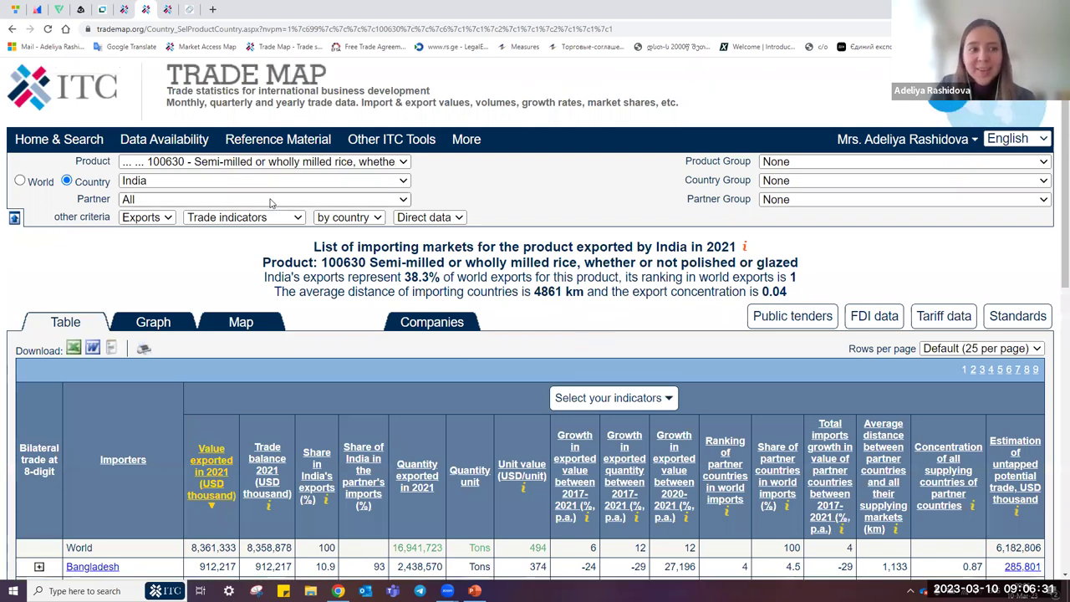
left_click(55, 139)
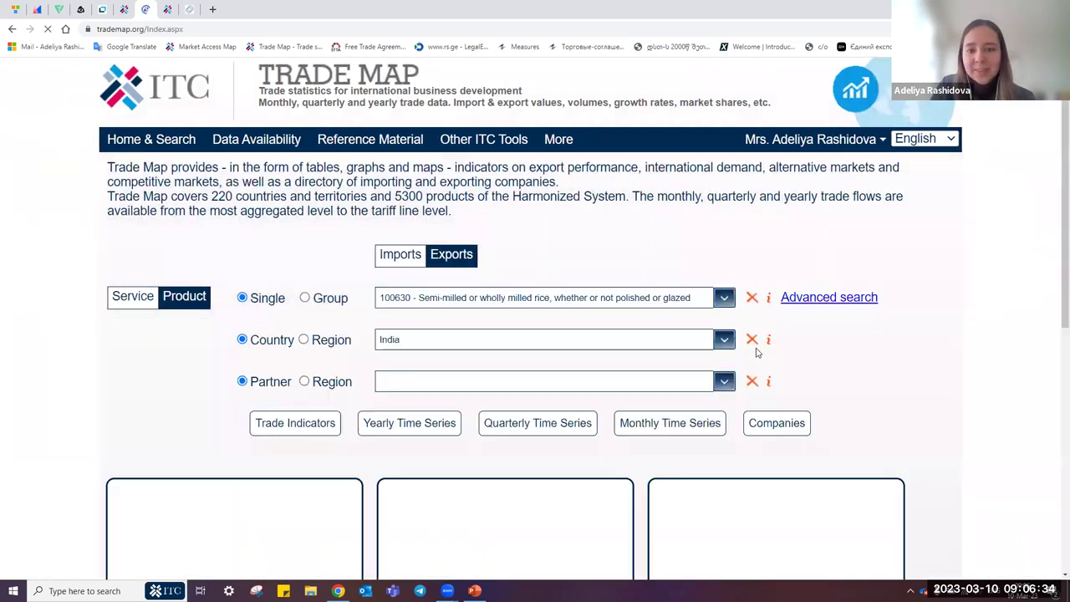
left_click(751, 343)
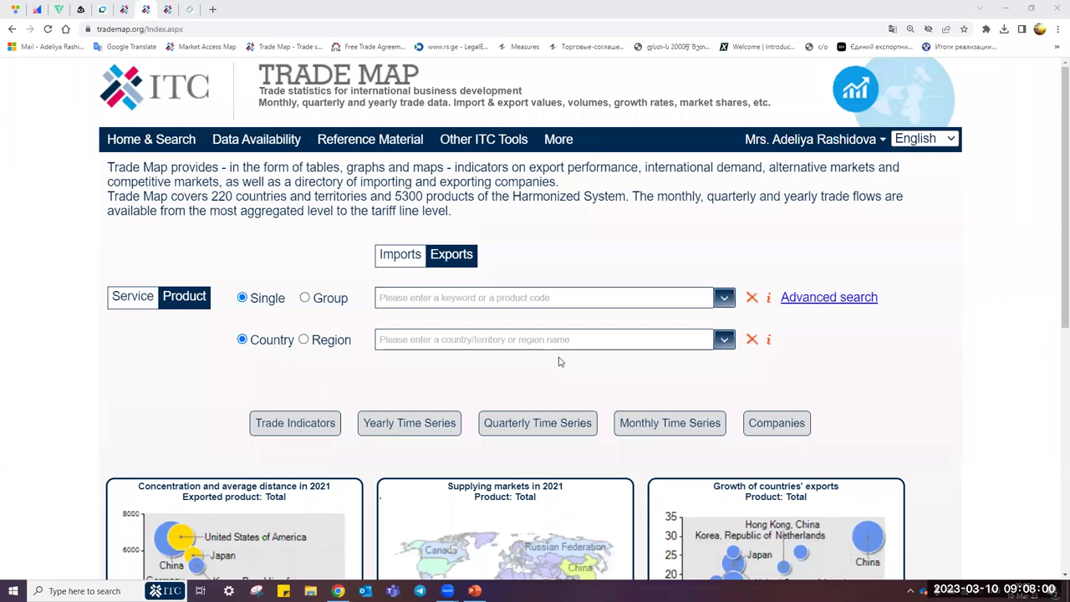
left_click(954, 360)
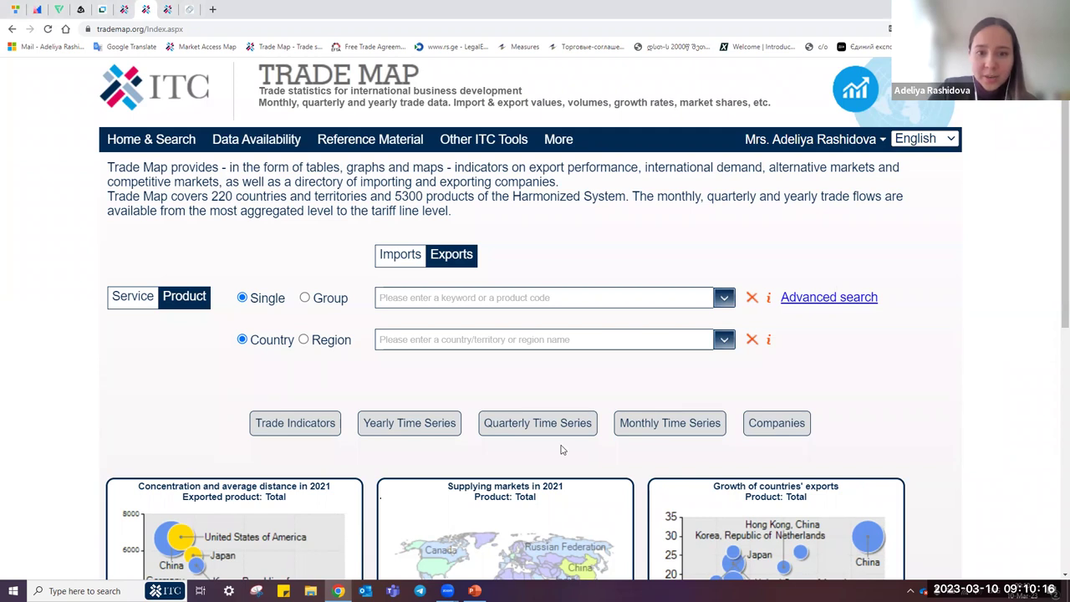
left_click(95, 30)
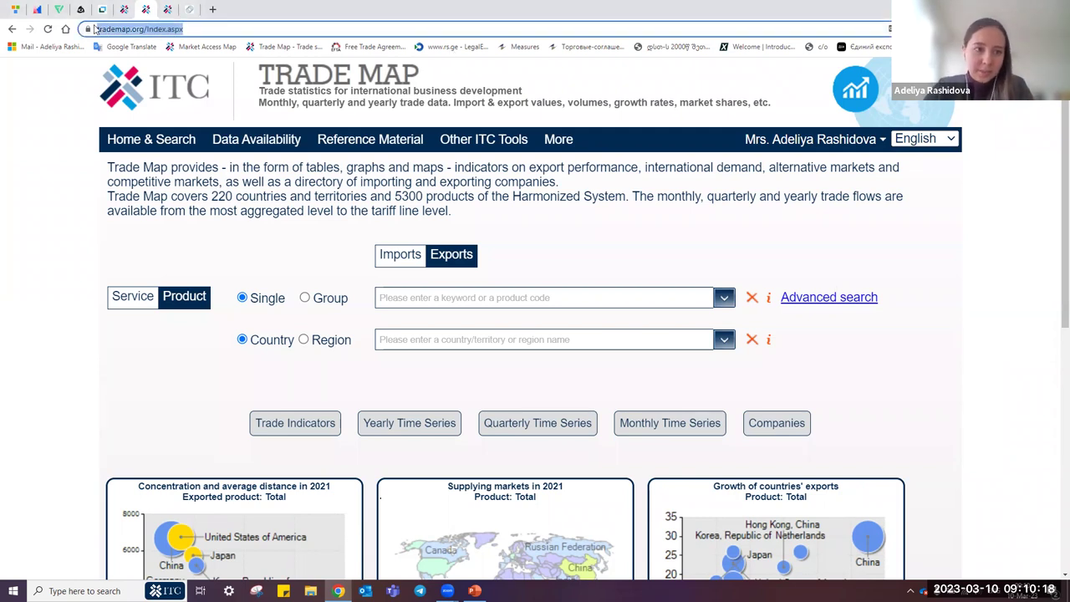
left_click(378, 84)
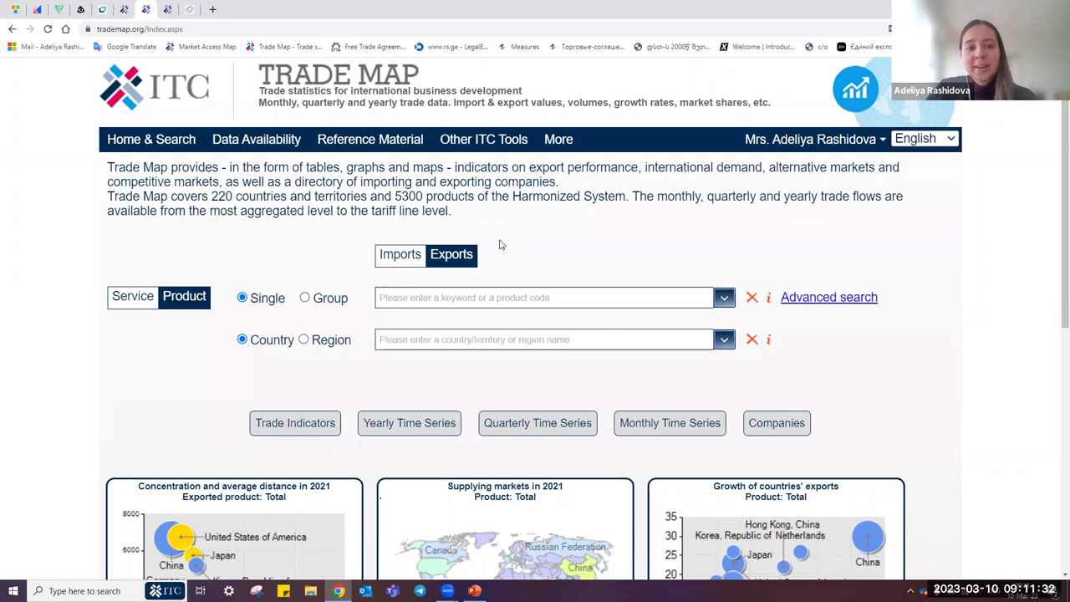
left_click(391, 261)
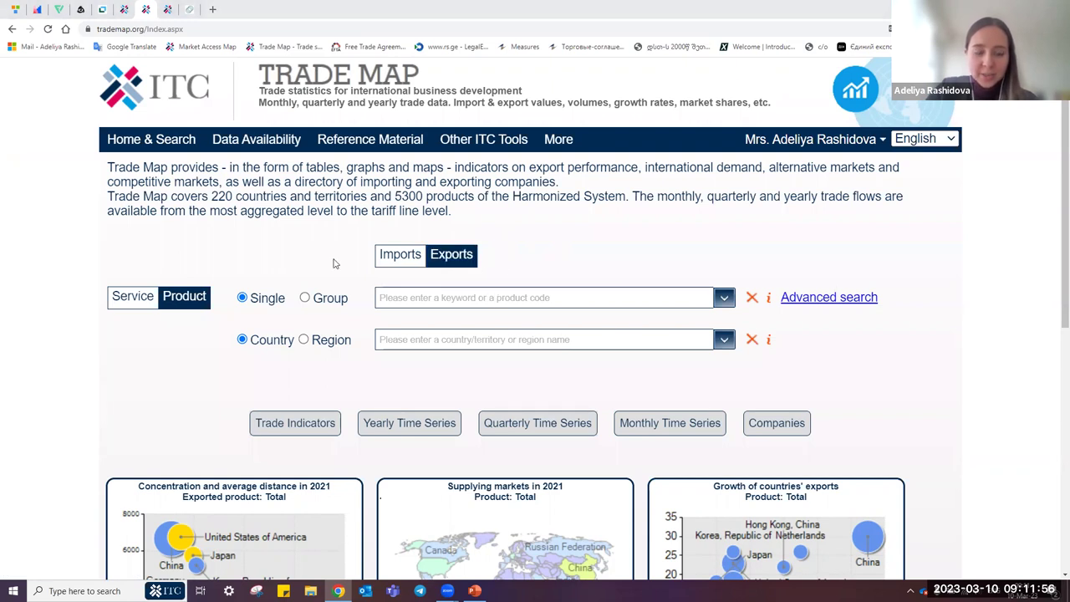
Step: Clear the rice and India selections and choose product 090230, black fermented and partly fermented tea, for the export search
left_click(527, 303)
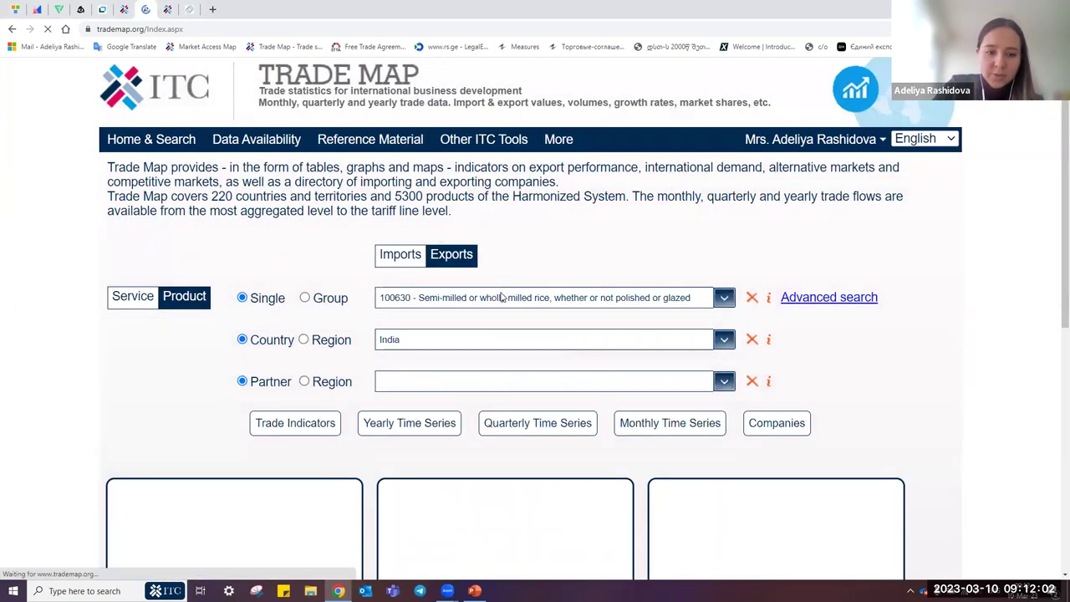
right_click(752, 342)
key("Escape")
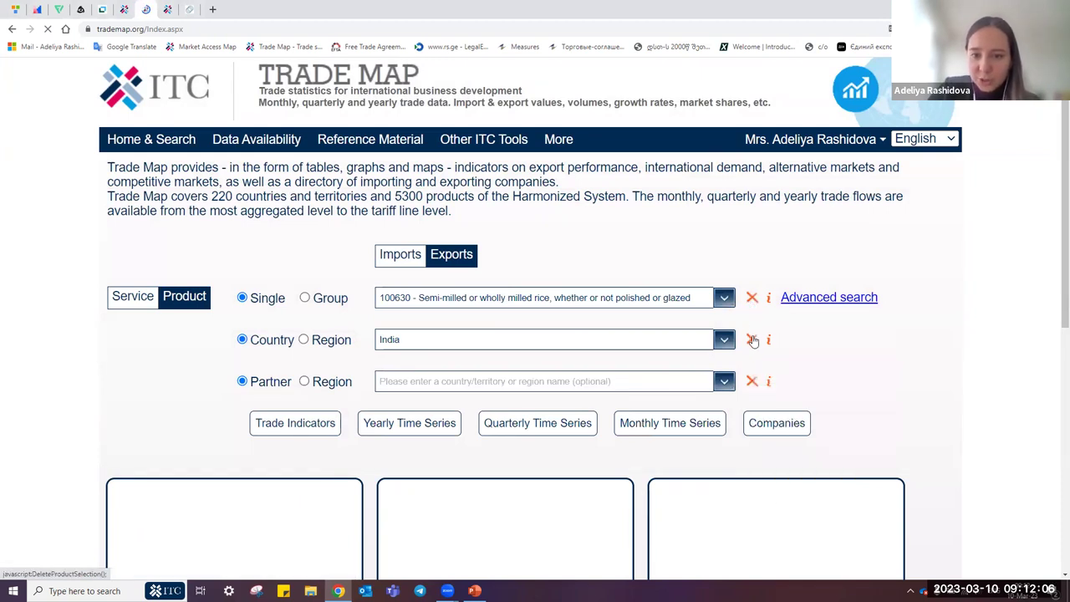
left_click(753, 342)
left_click(666, 299)
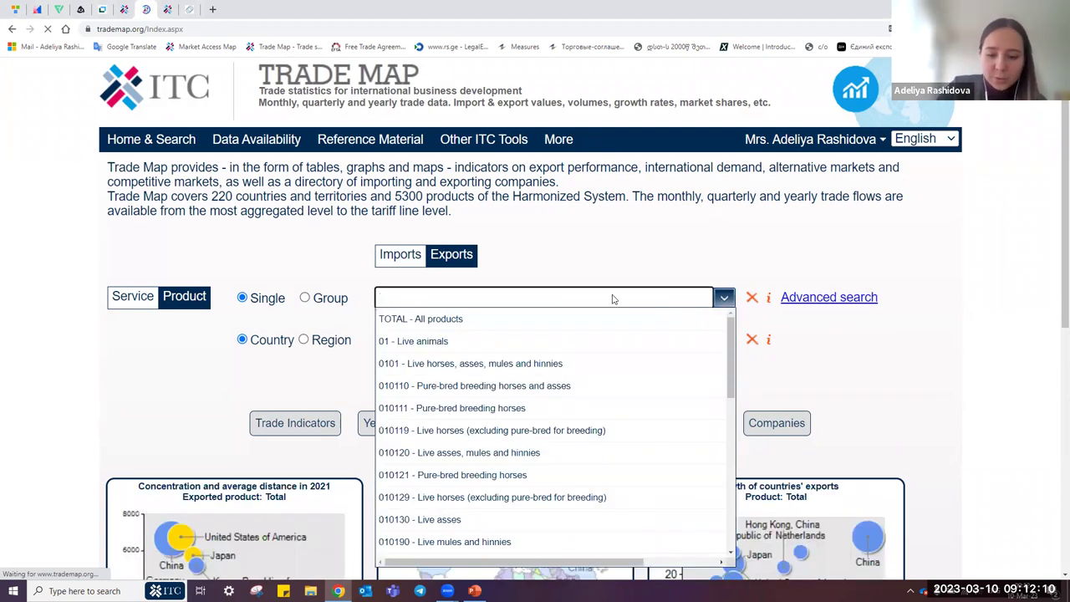
type("0")
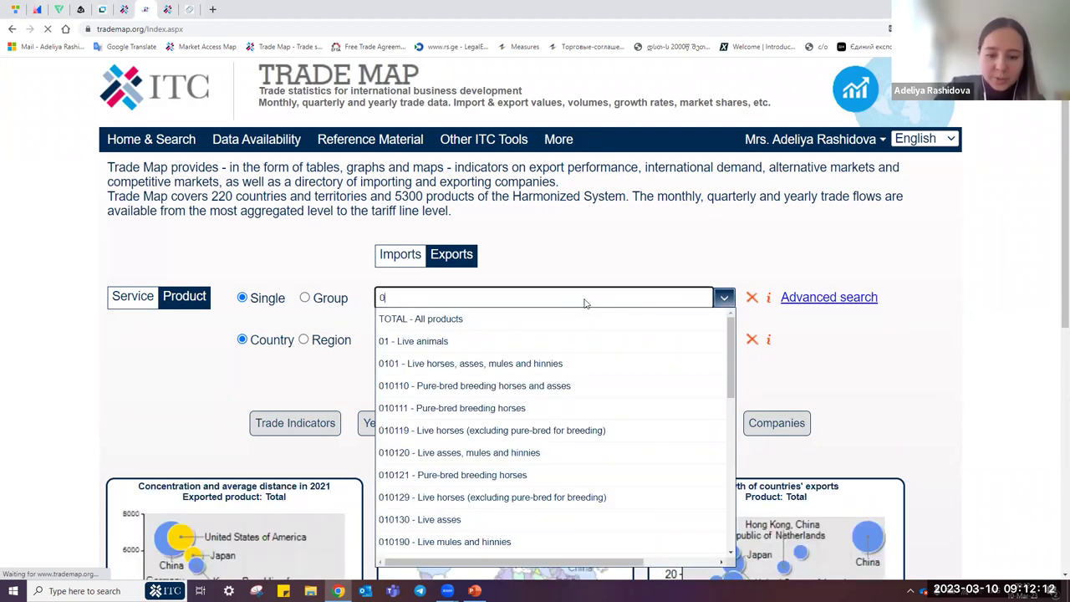
type("90230")
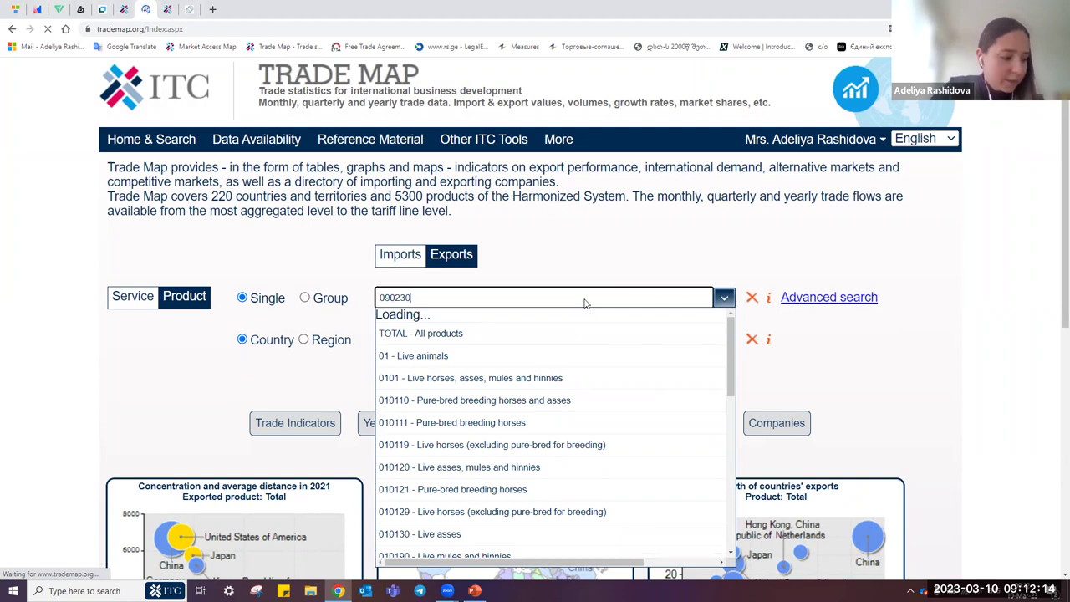
left_click(551, 323)
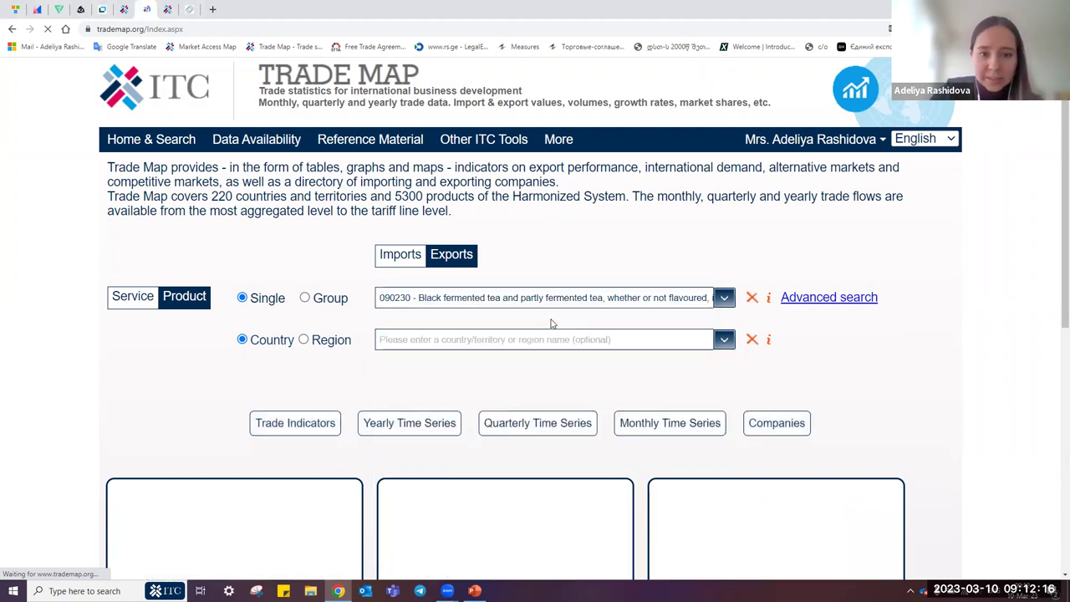
Step: Set the exporting country to Sri Lanka
left_click(506, 343)
type("sri")
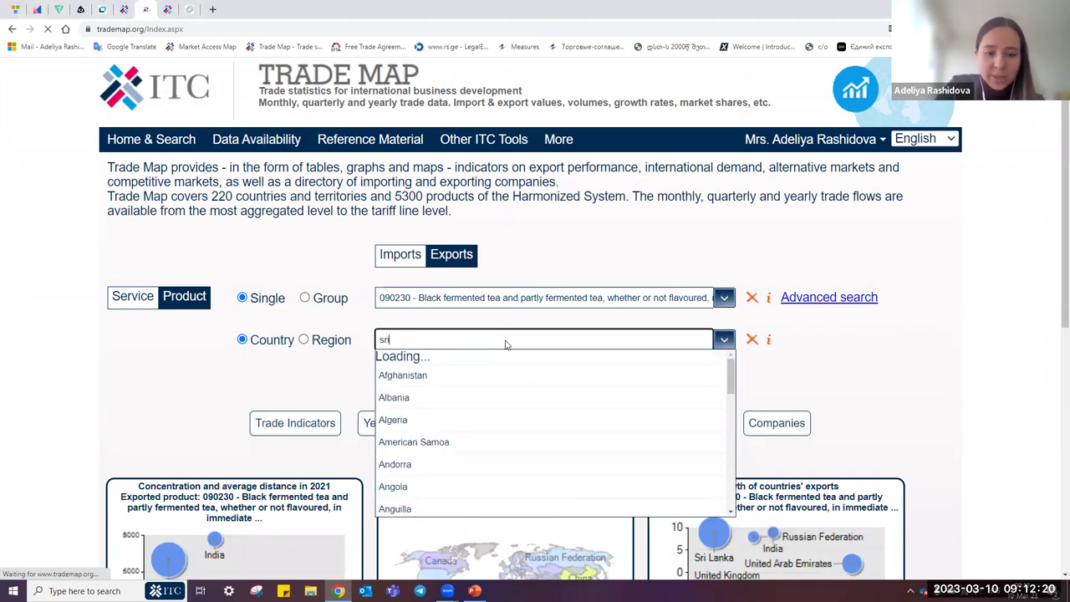
type(" lanka")
left_click(500, 364)
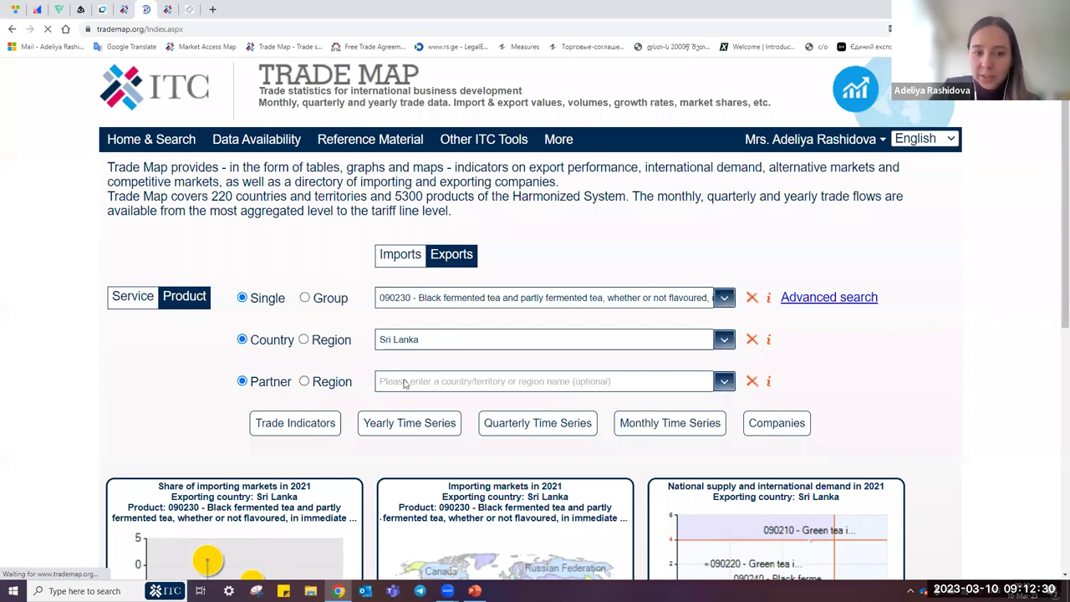
Step: Show the trade indicators for Sri Lanka's exports of product 090230
left_click(295, 425)
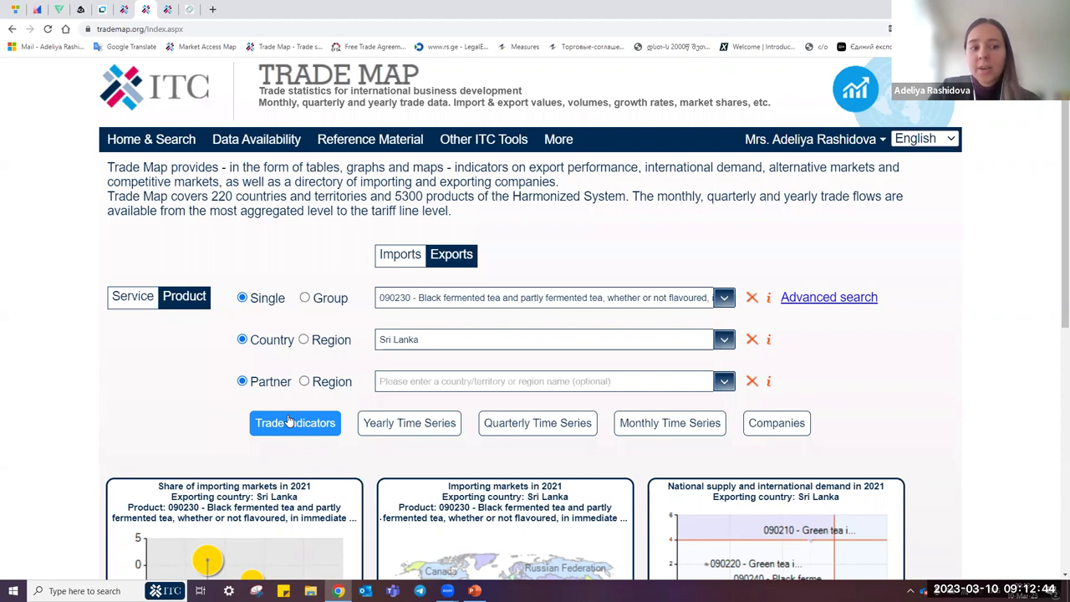
left_click(289, 421)
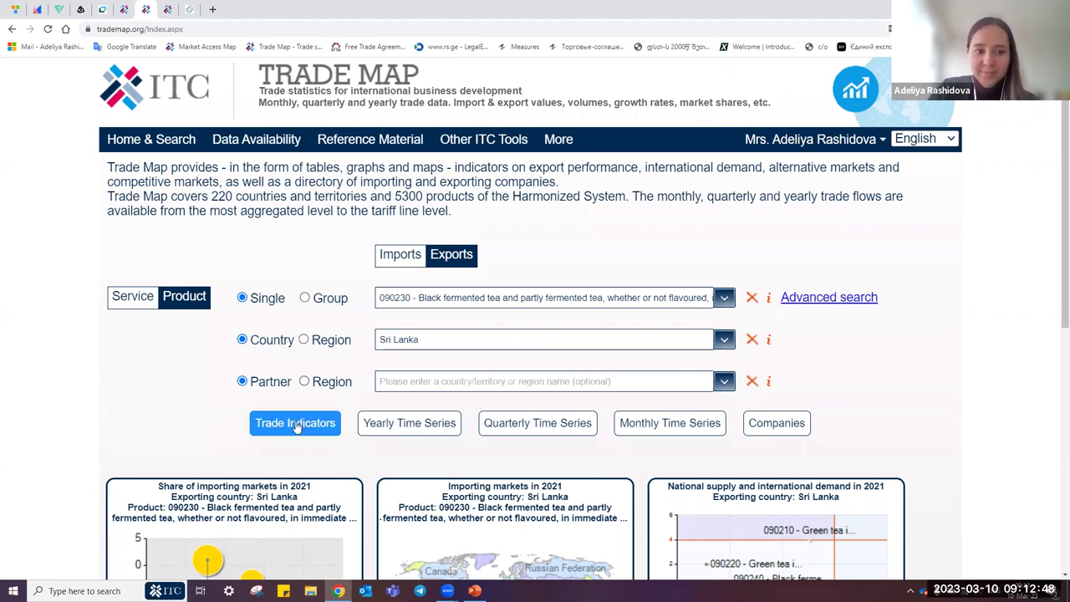
left_click(293, 427)
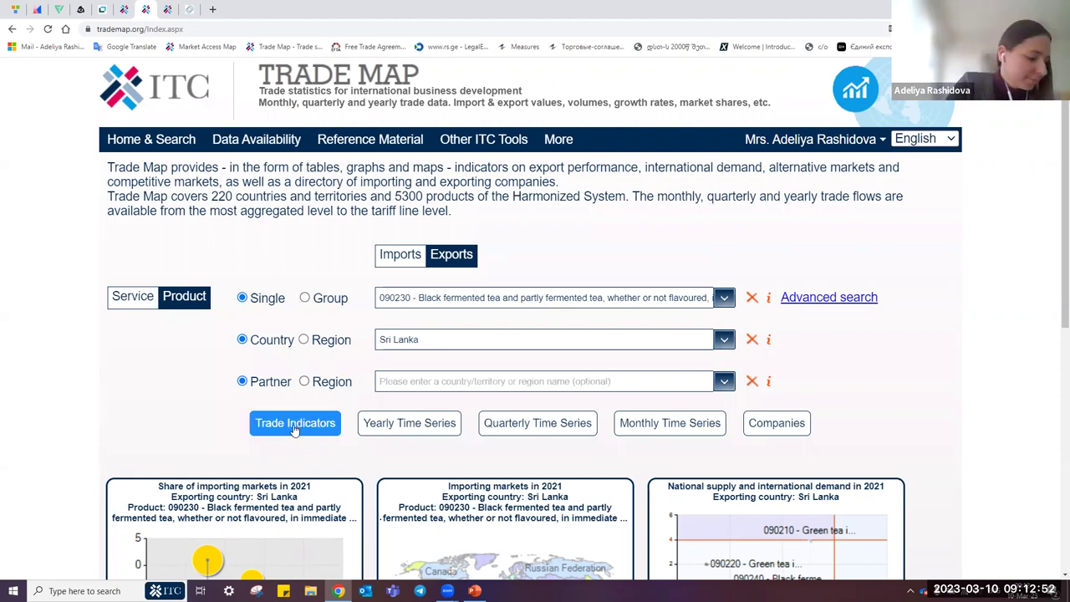
left_click(297, 425)
left_click(297, 425)
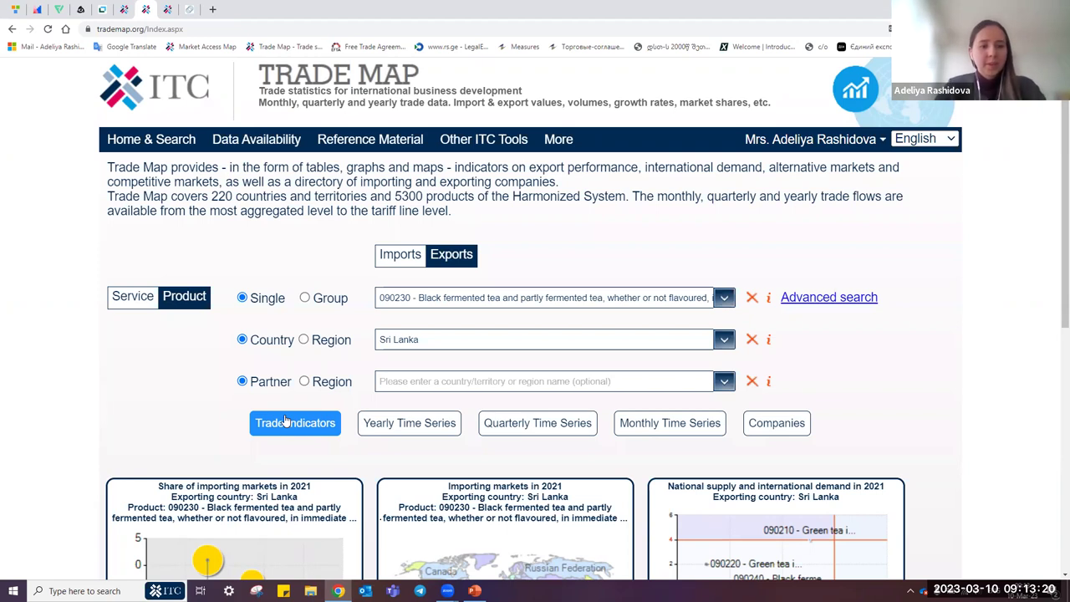
left_click(285, 423)
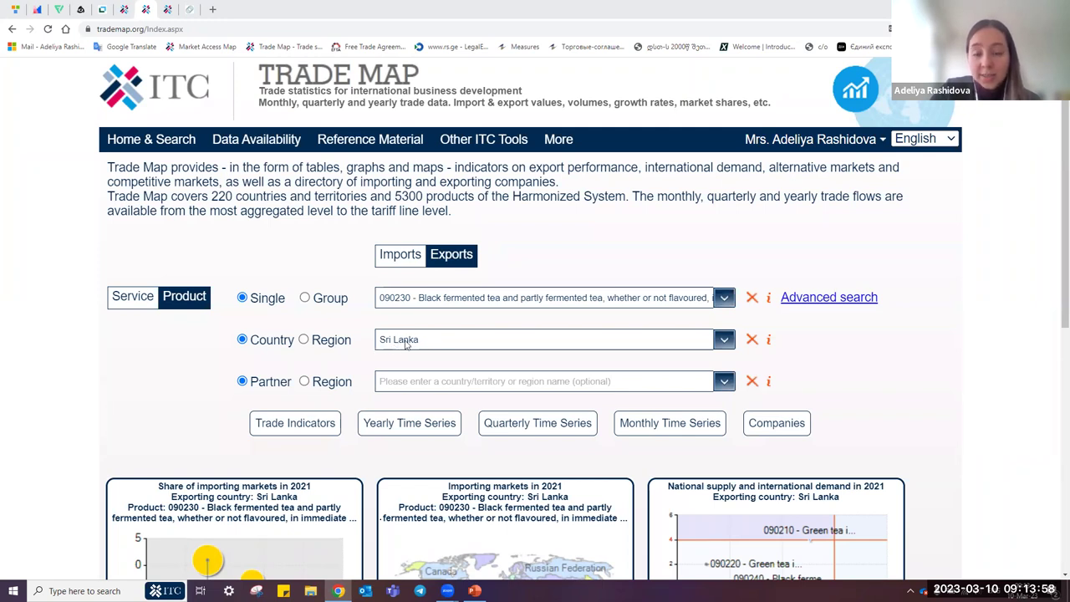
left_click(302, 425)
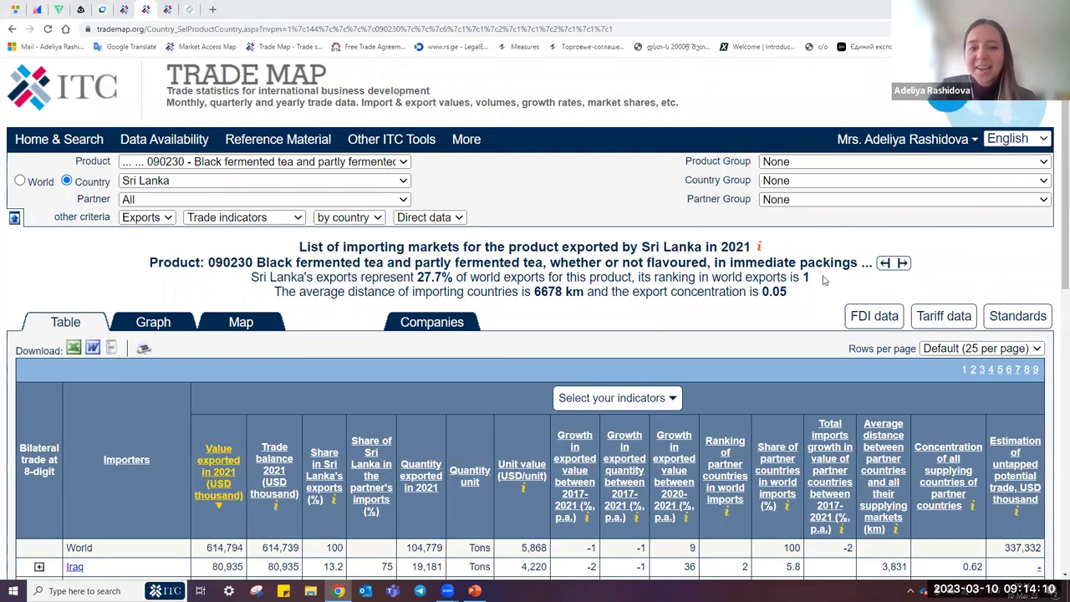
Step: Highlight Sri Lanka's world export ranking and Iraq's 2021 imported value in the report, clear the highlights, and return to the selection criteria
left_click_drag(823, 282, 640, 277)
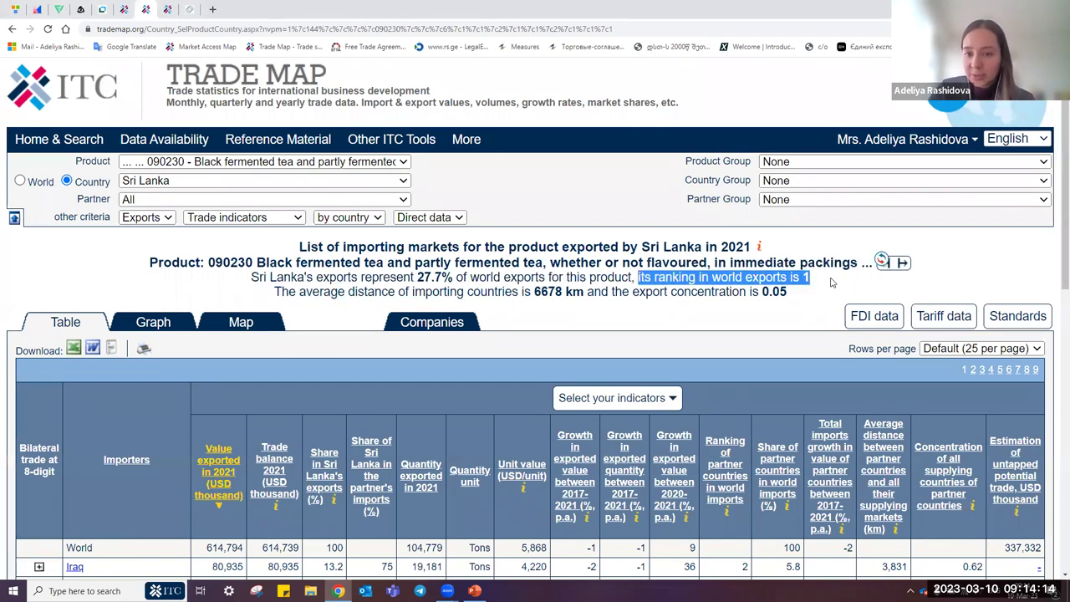
left_click(667, 245)
scroll(666, 245, "down", 2)
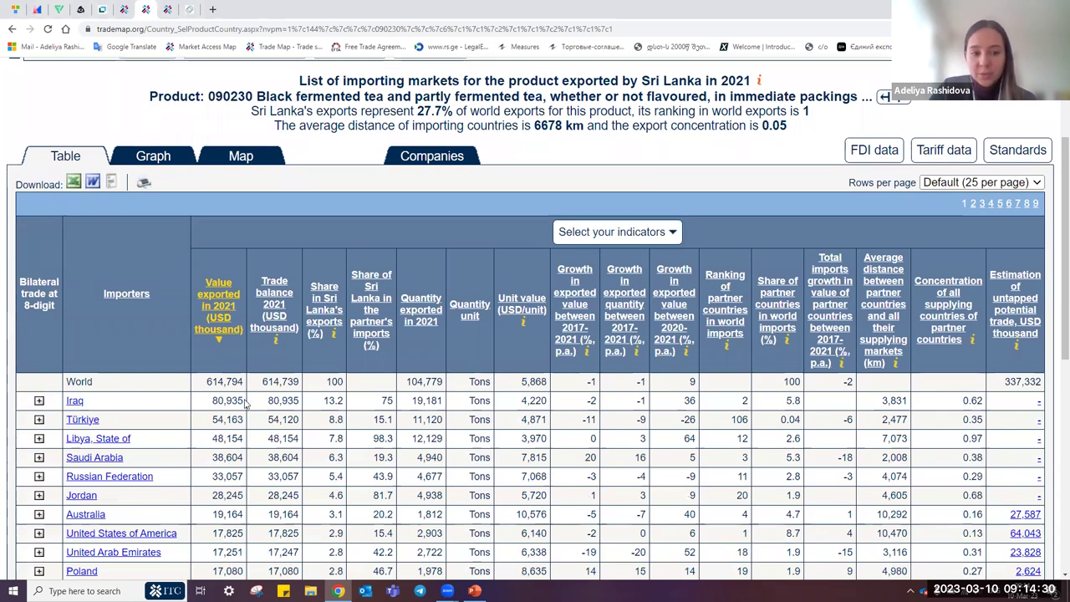
left_click_drag(244, 403, 214, 401)
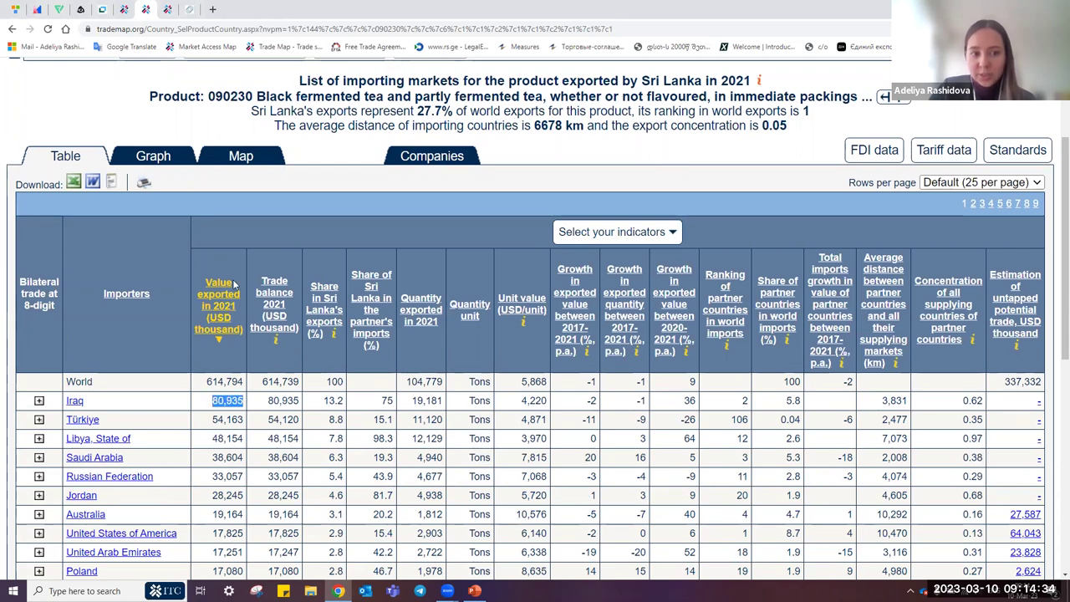
left_click(232, 404)
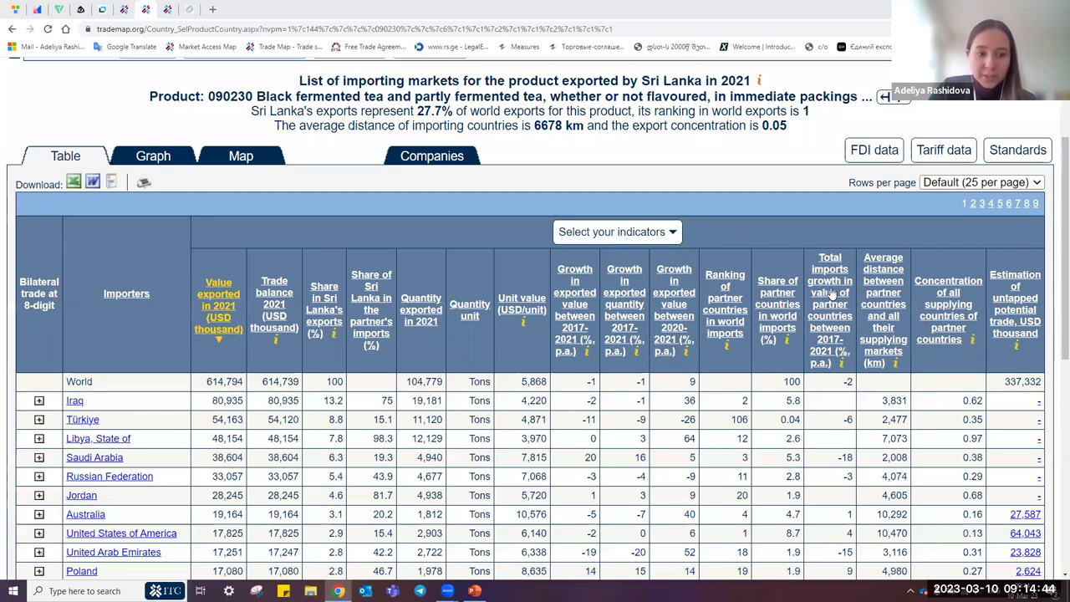
scroll(384, 408, "up", 1)
scroll(384, 407, "up", 2)
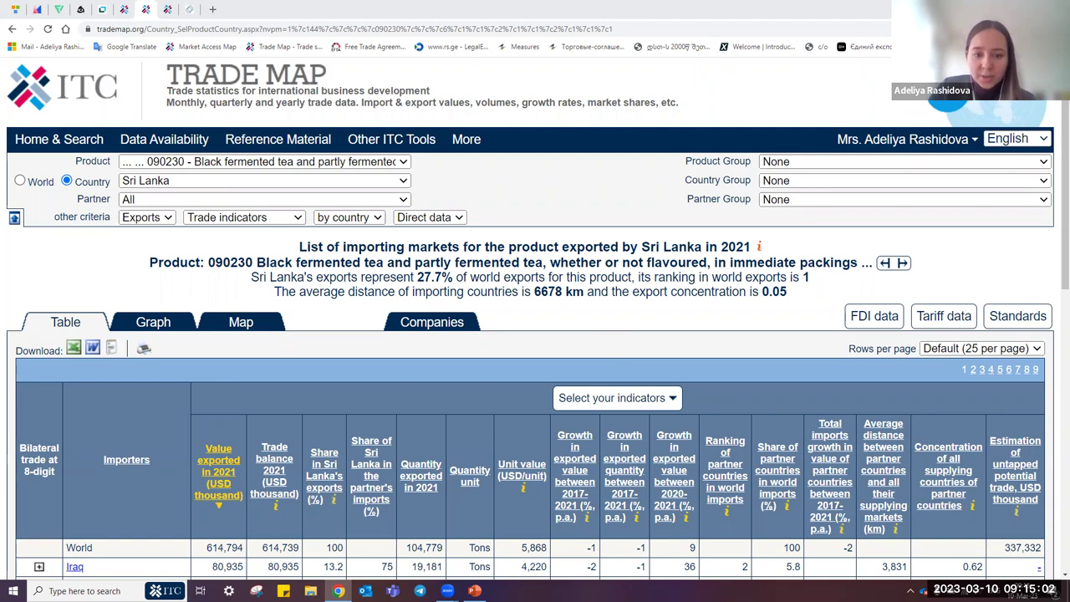
Step: Switch to the PowerPoint presentation and advance the slide show to the Market Access Map characteristics slide
left_click(474, 591)
left_click(945, 575)
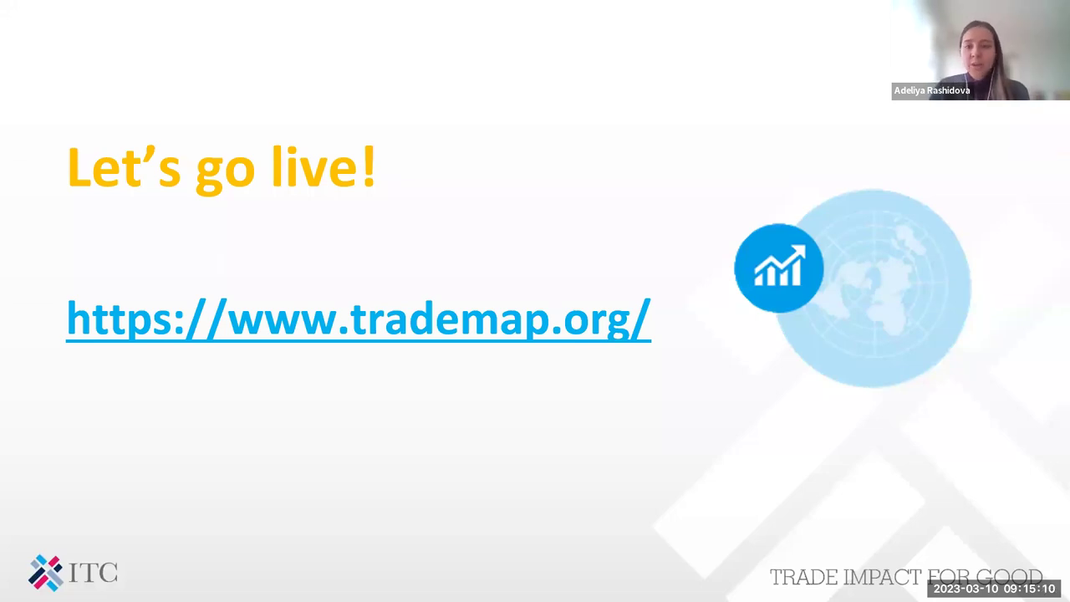
key("alt+Tab")
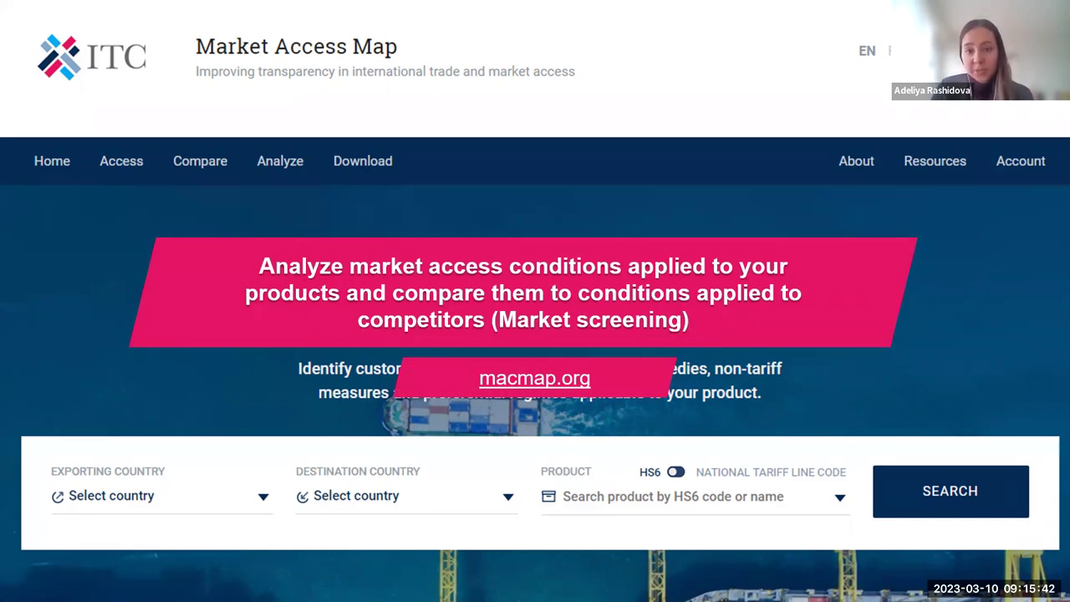
key("Right")
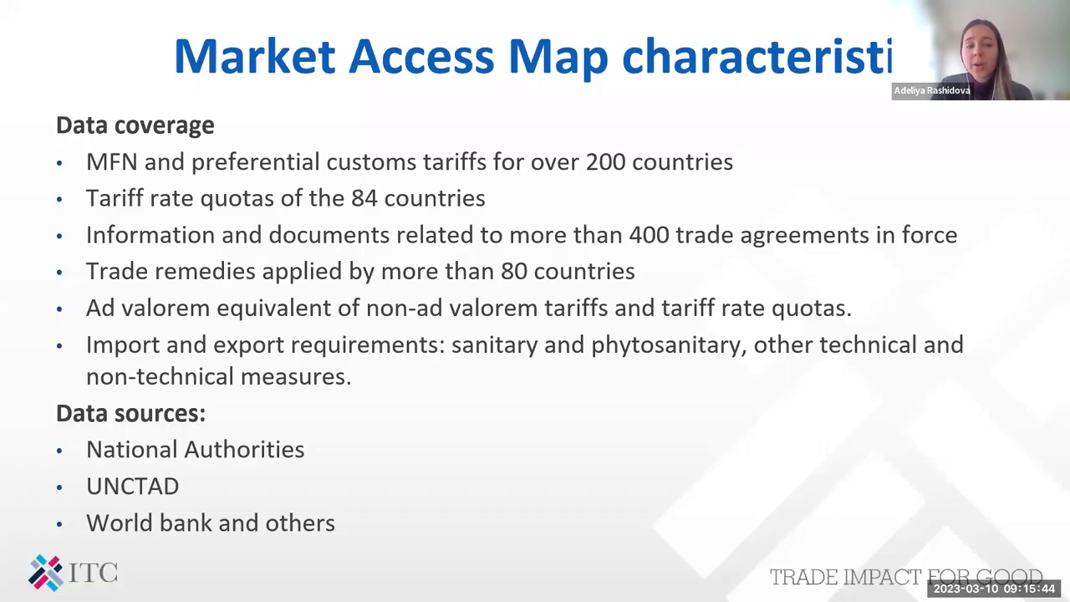
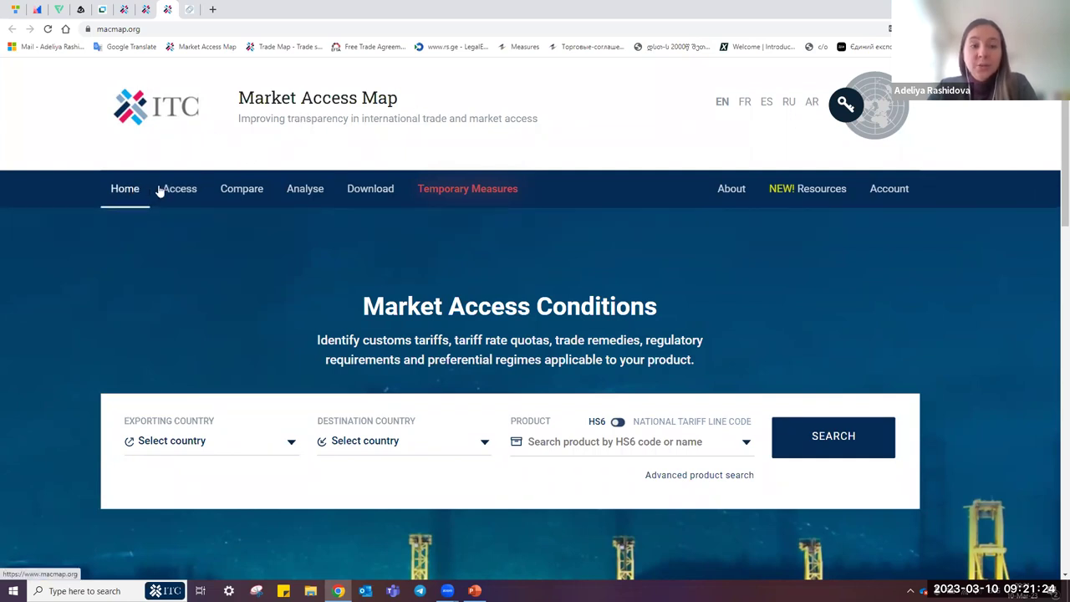
Step: Examine the Access, Compare, Analyse, Download, Temporary Measures, About and Resources sections and the Market Access Conditions form on the Market Access Map home page
mouse_move(195, 191)
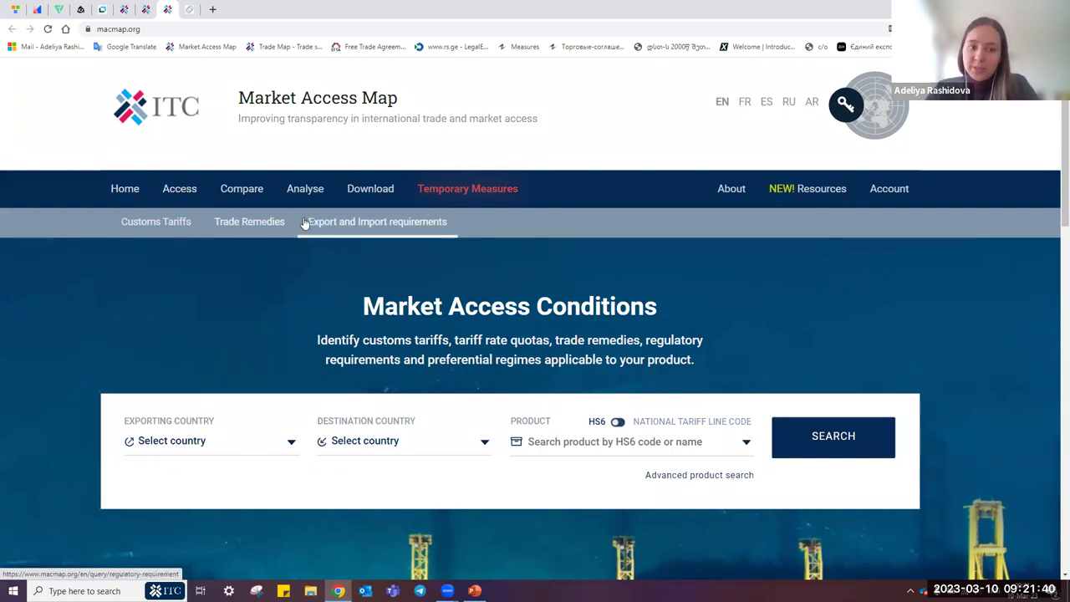
mouse_move(239, 186)
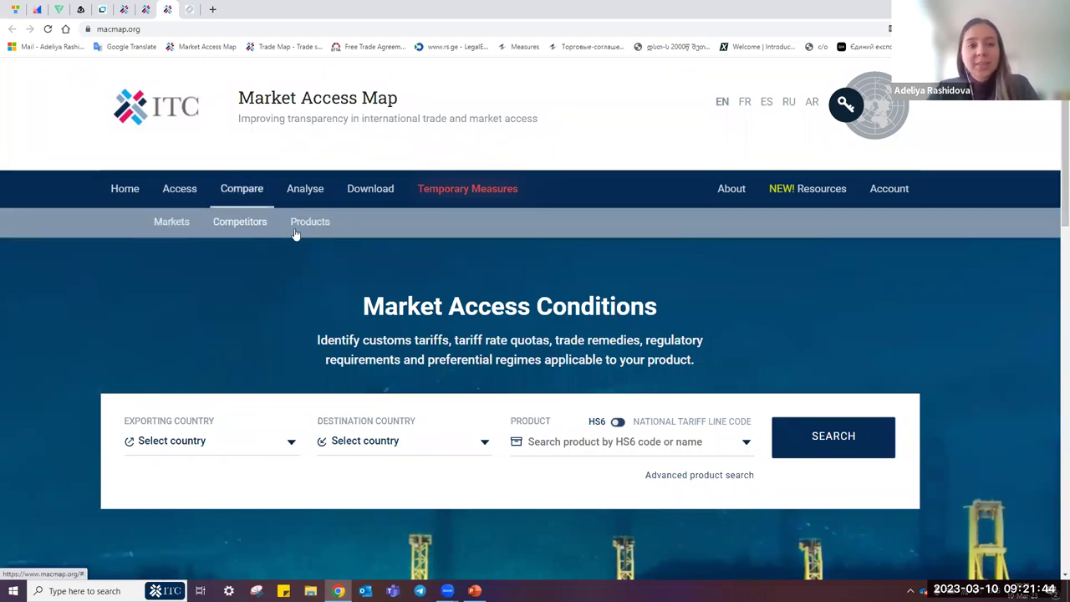
mouse_move(308, 186)
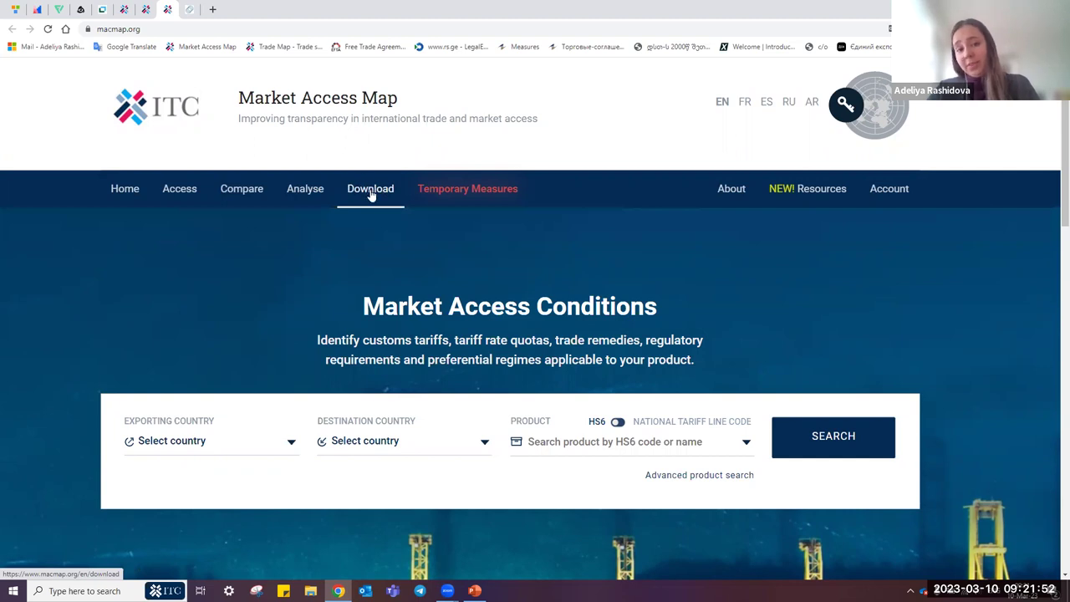
mouse_move(485, 187)
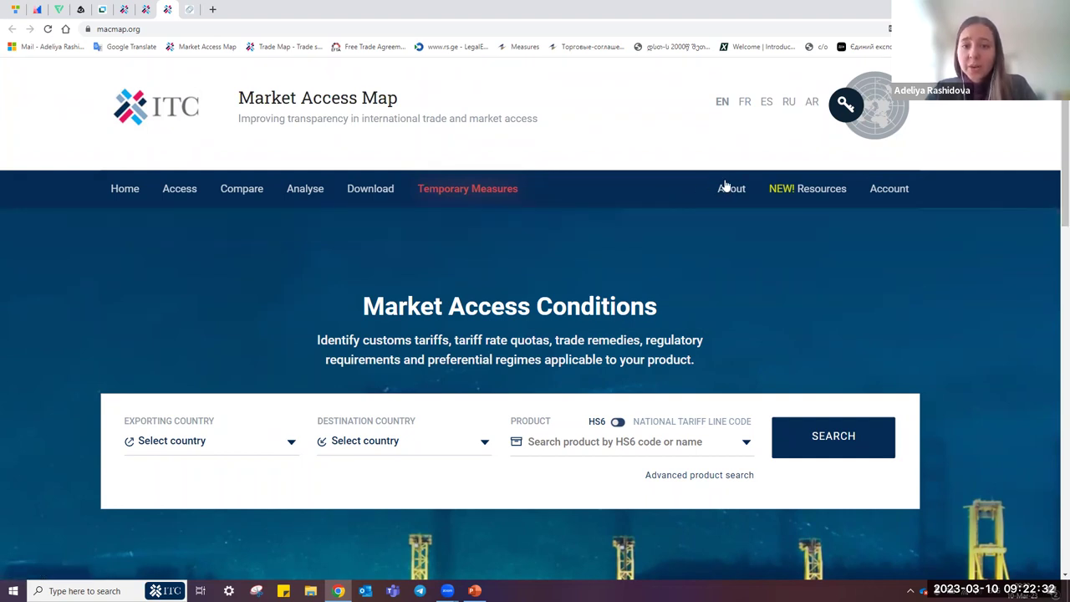
mouse_move(740, 188)
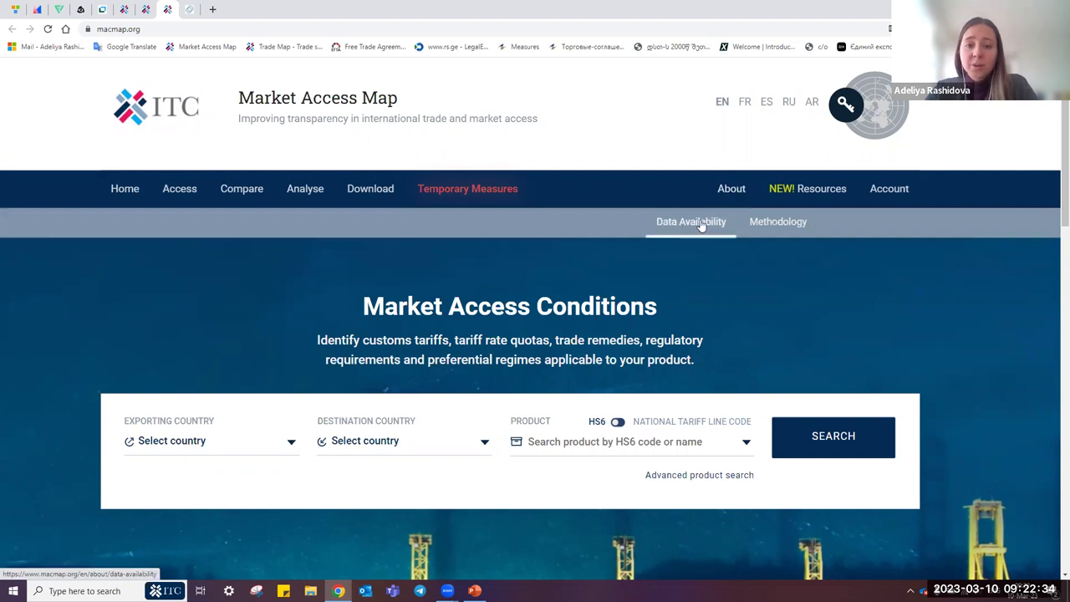
mouse_move(803, 186)
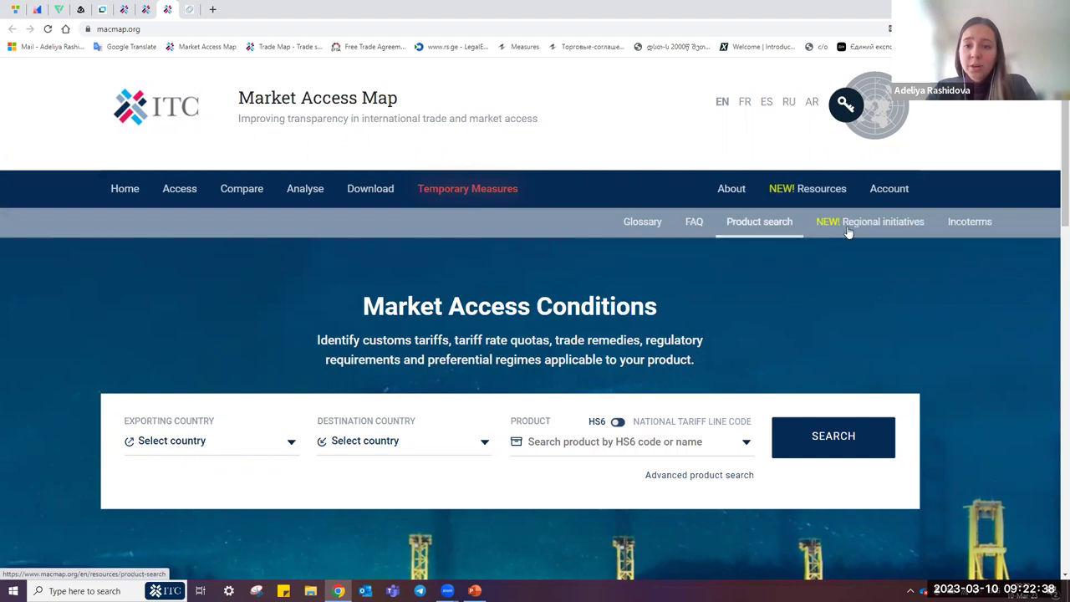
mouse_move(861, 232)
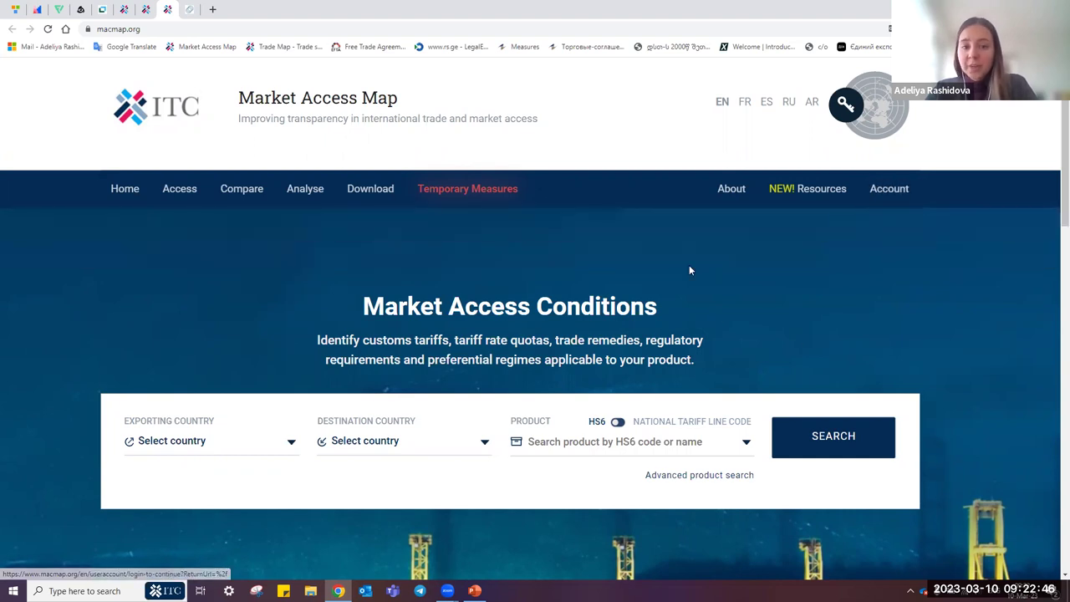
scroll(689, 268, "down", 1)
scroll(690, 270, "down", 2)
scroll(690, 270, "up", 2)
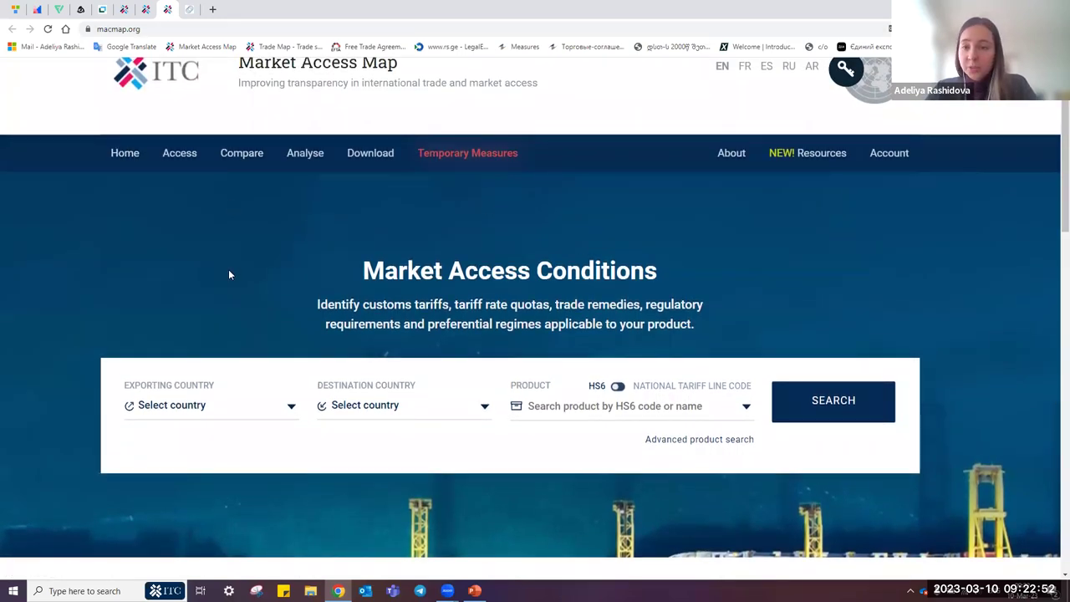
scroll(229, 272, "down", 1)
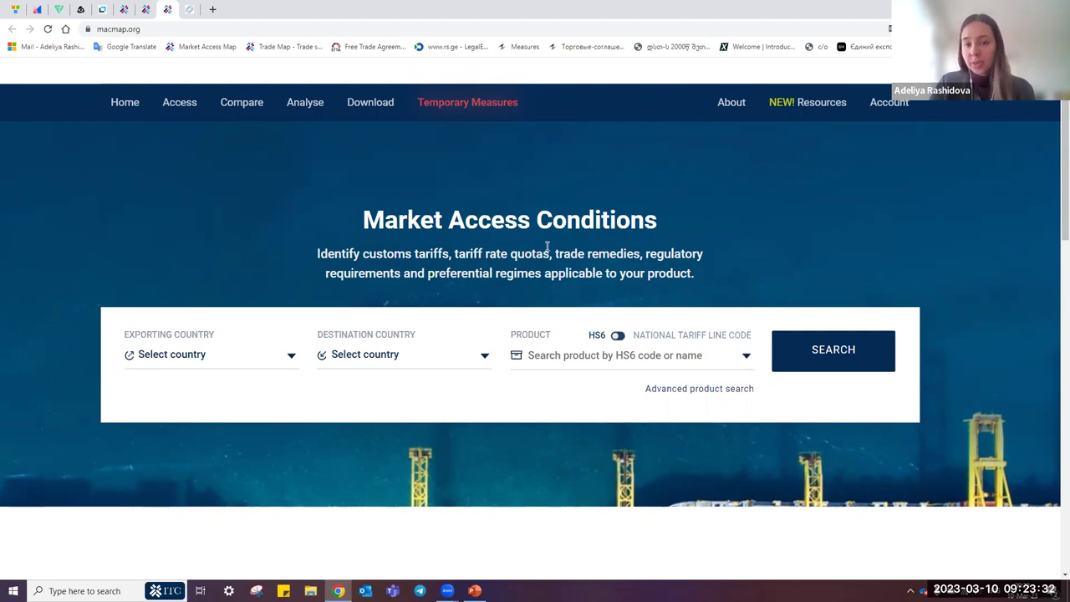
scroll(548, 246, "up", 1)
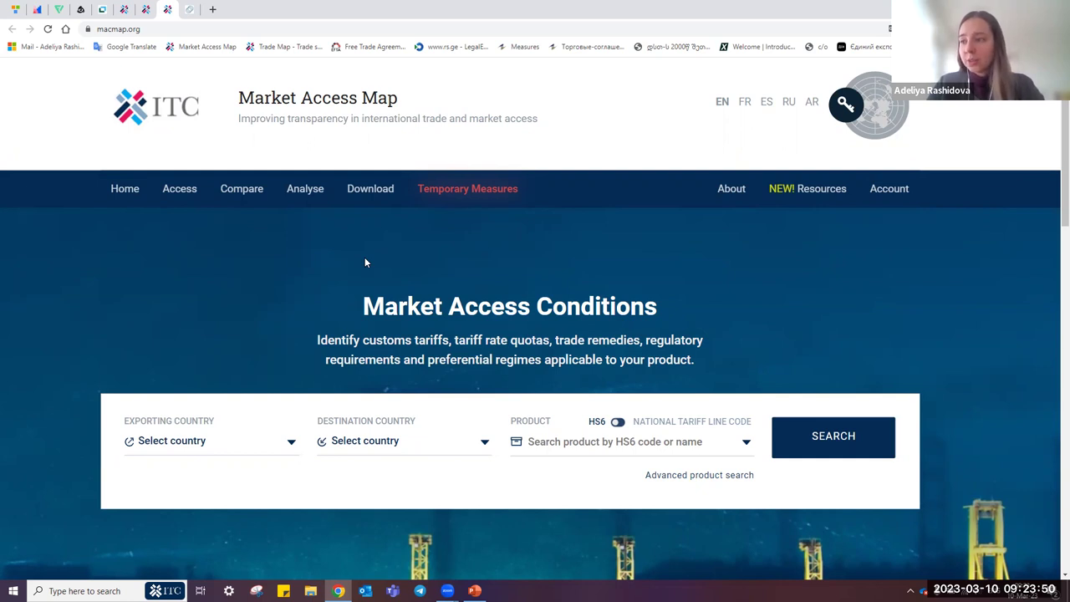
Step: Open the Compare Markets query and set the exporting country to India
mouse_move(242, 190)
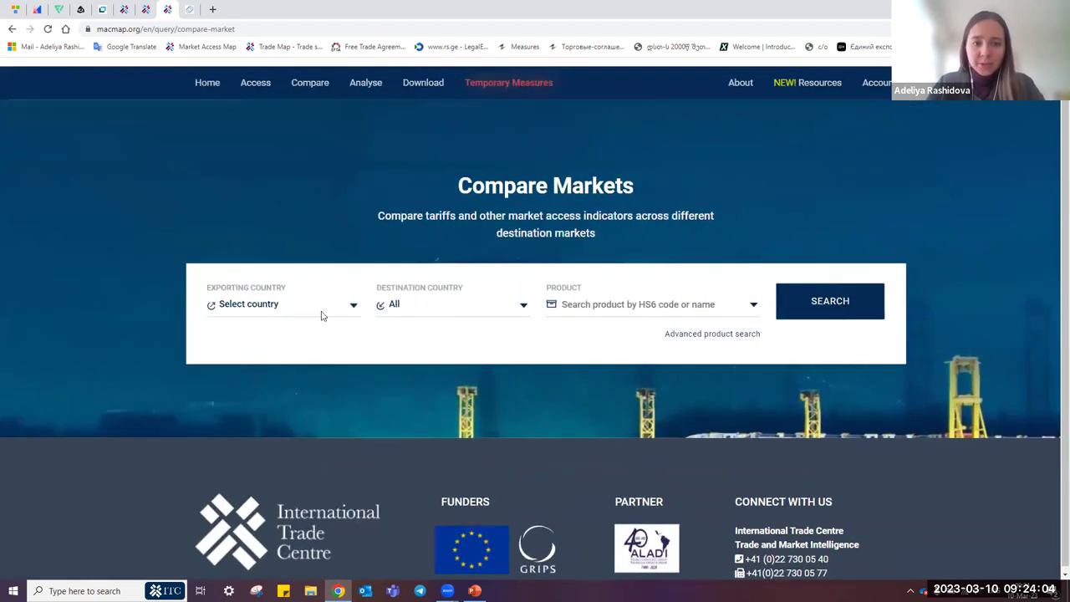
left_click(314, 314)
type("ind")
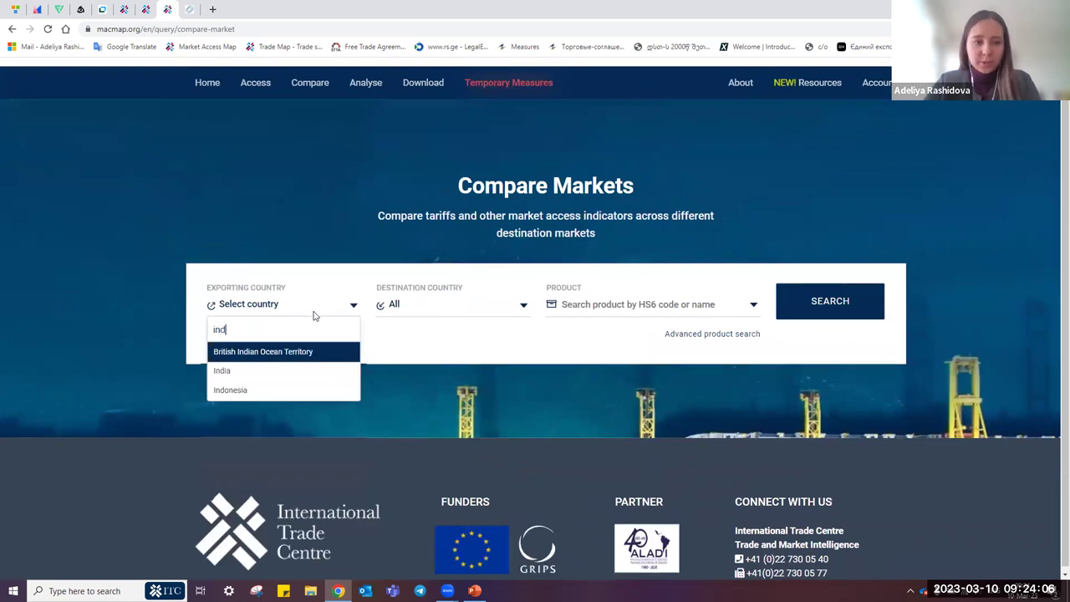
left_click(310, 372)
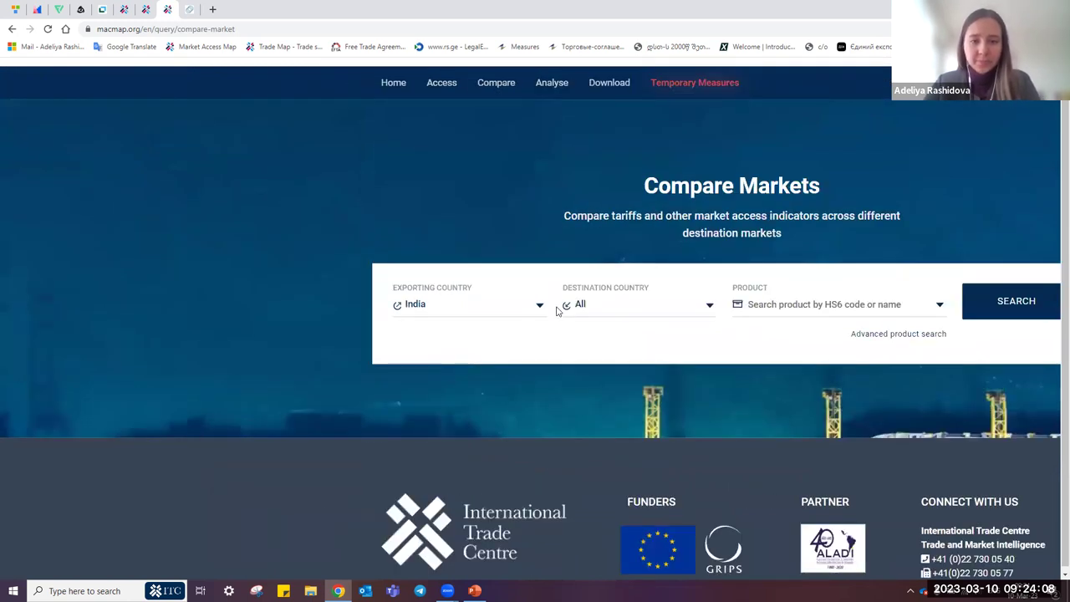
Step: Set the product to 100630 (semi-milled or wholly milled rice) and run the search with all destination countries
scroll(358, 317, "up", 1)
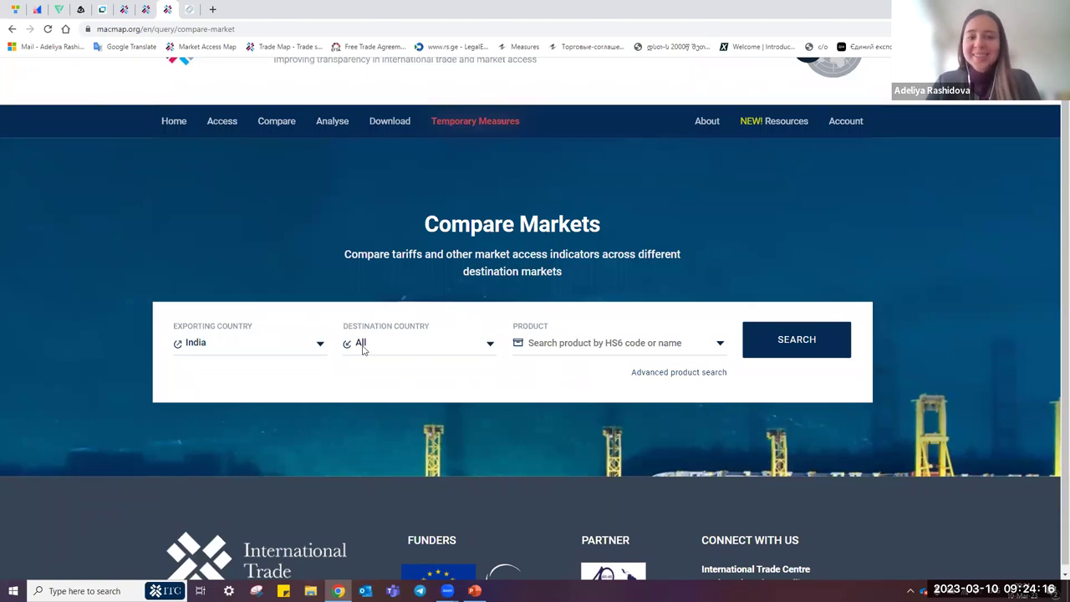
scroll(385, 348, "left", 5)
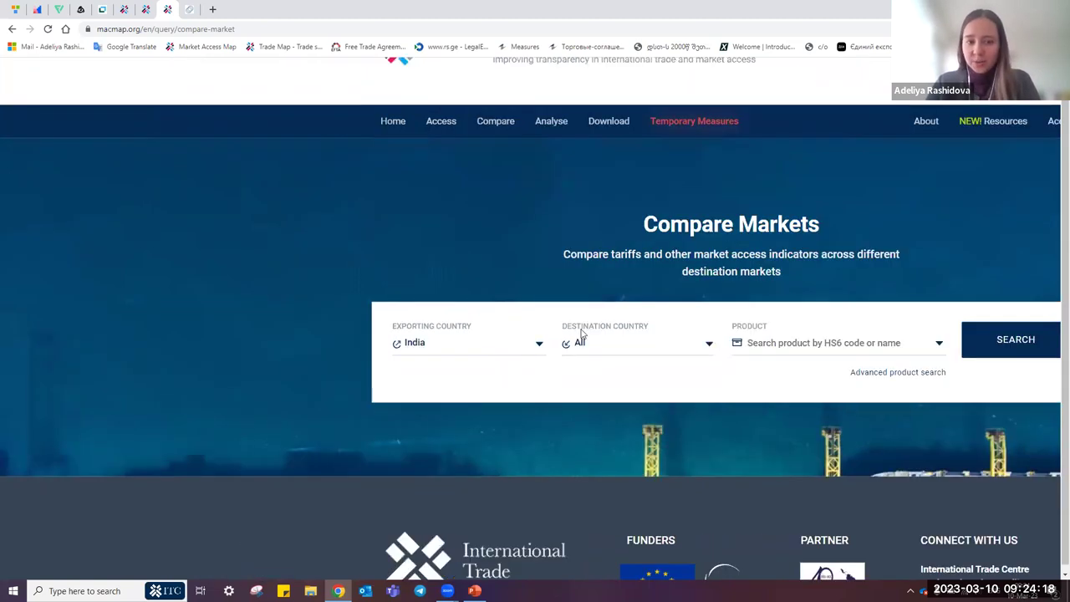
scroll(610, 337, "right", 4)
scroll(547, 288, "down", 3, "ctrl")
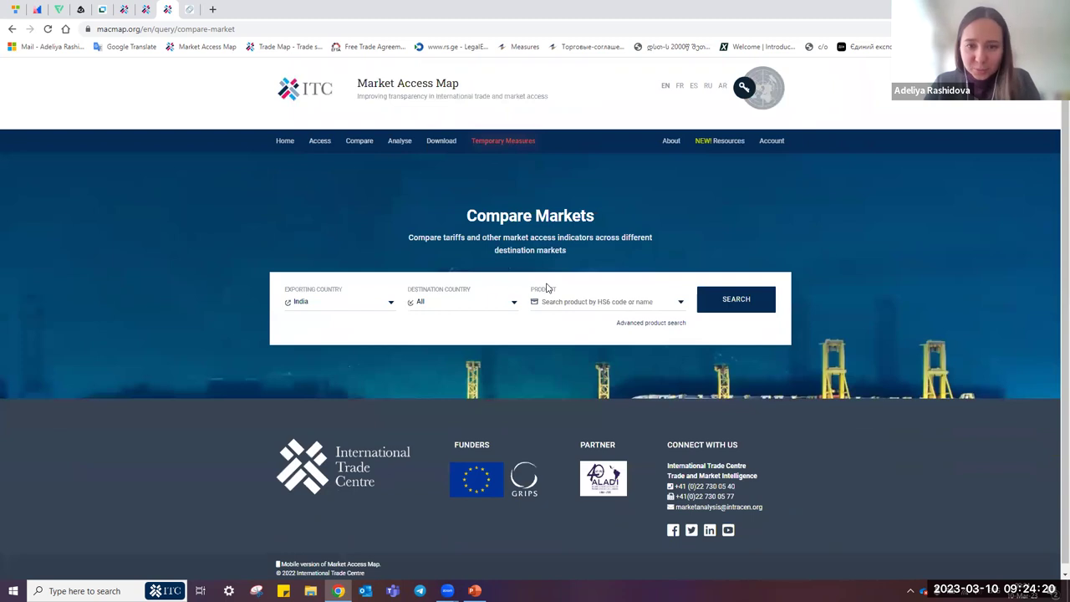
left_click(568, 301)
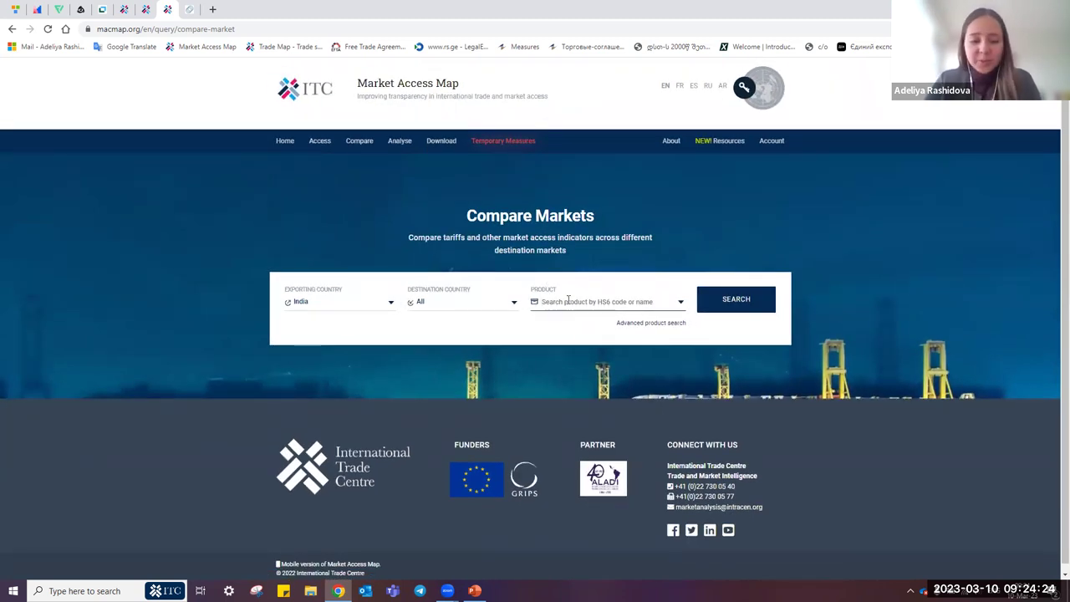
type("100630")
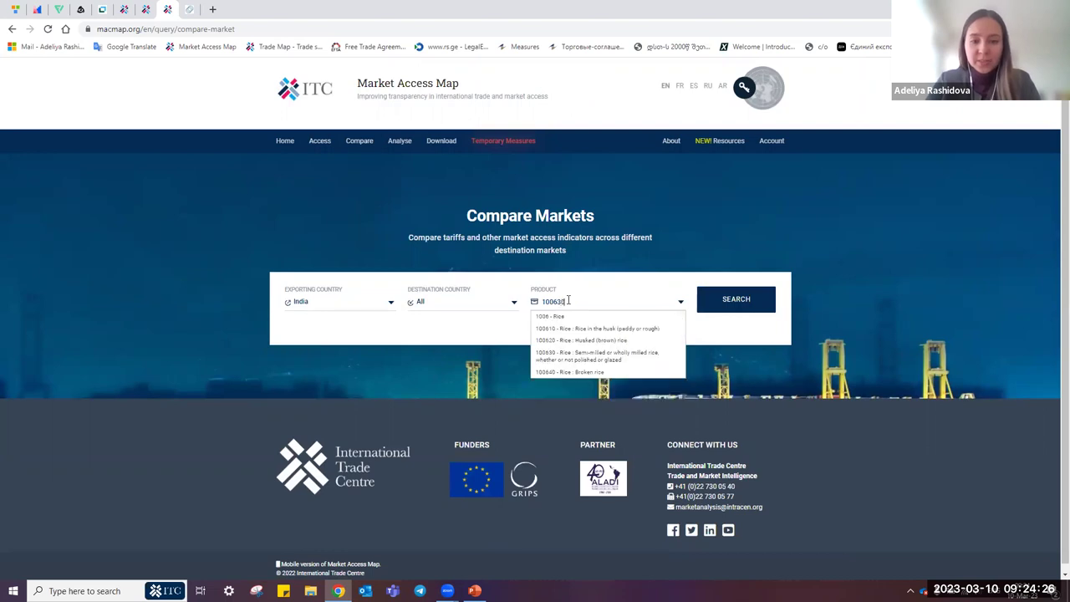
left_click(574, 326)
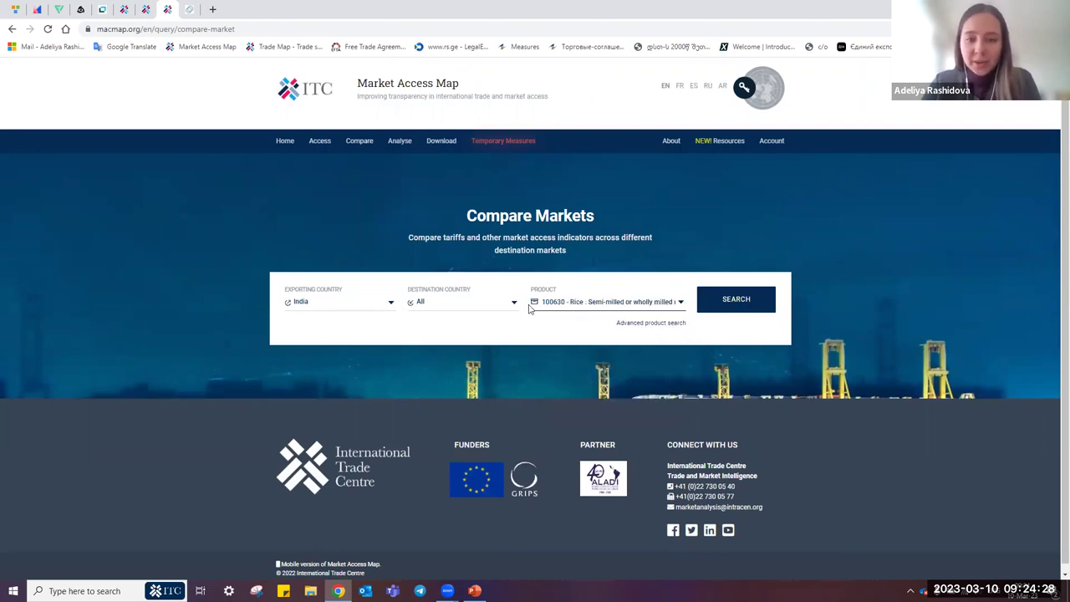
left_click(733, 302)
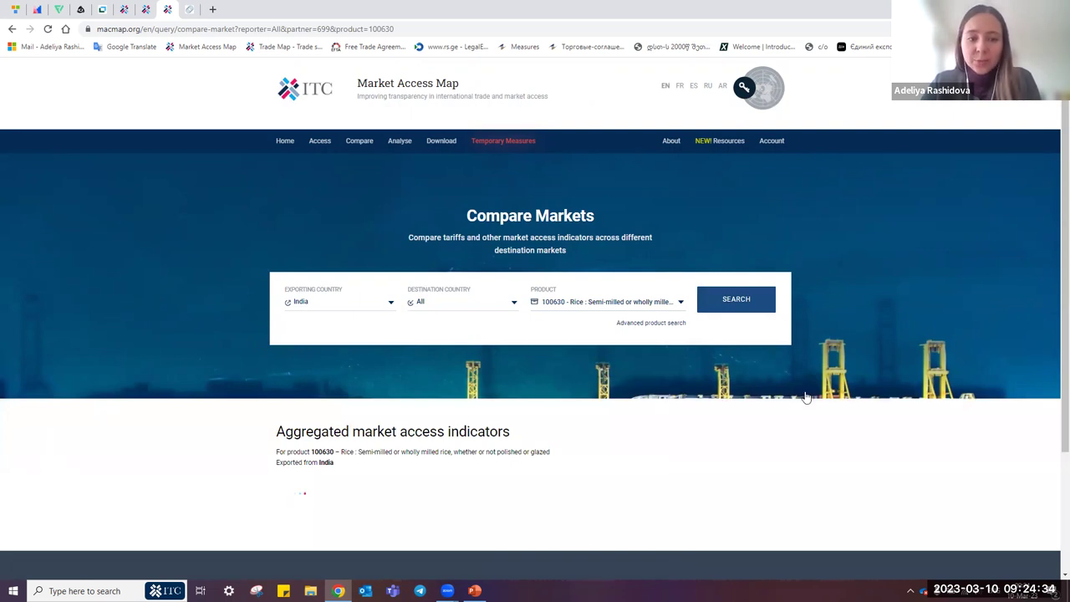
Step: Examine the aggregated market access indicators table for India's rice at an enlarged, readable size, checking its tariff columns by market
scroll(806, 397, "down", 1)
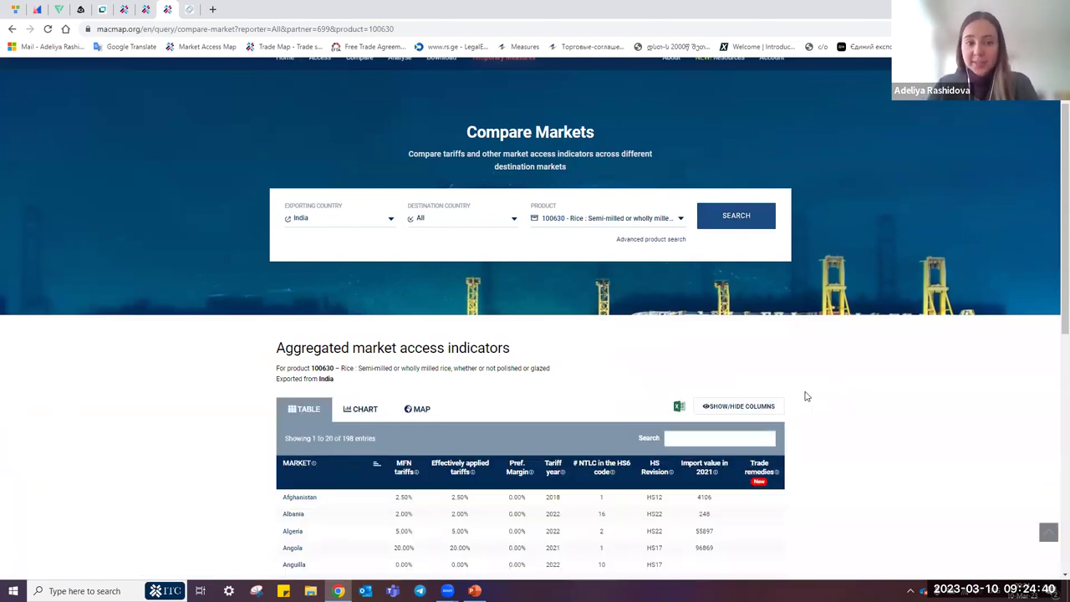
scroll(806, 397, "down", 2)
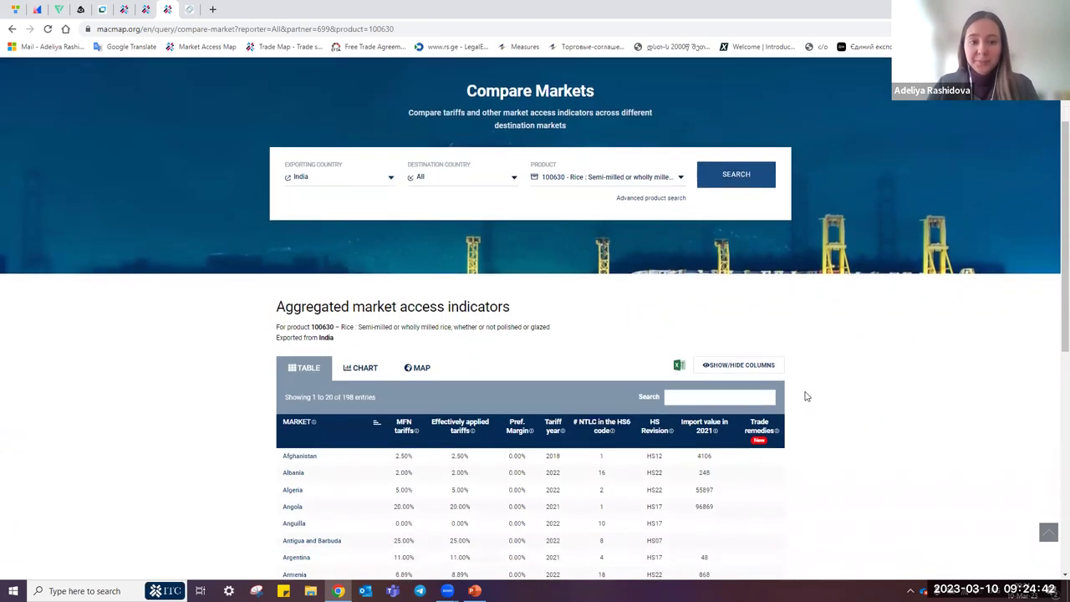
scroll(805, 396, "down", 1)
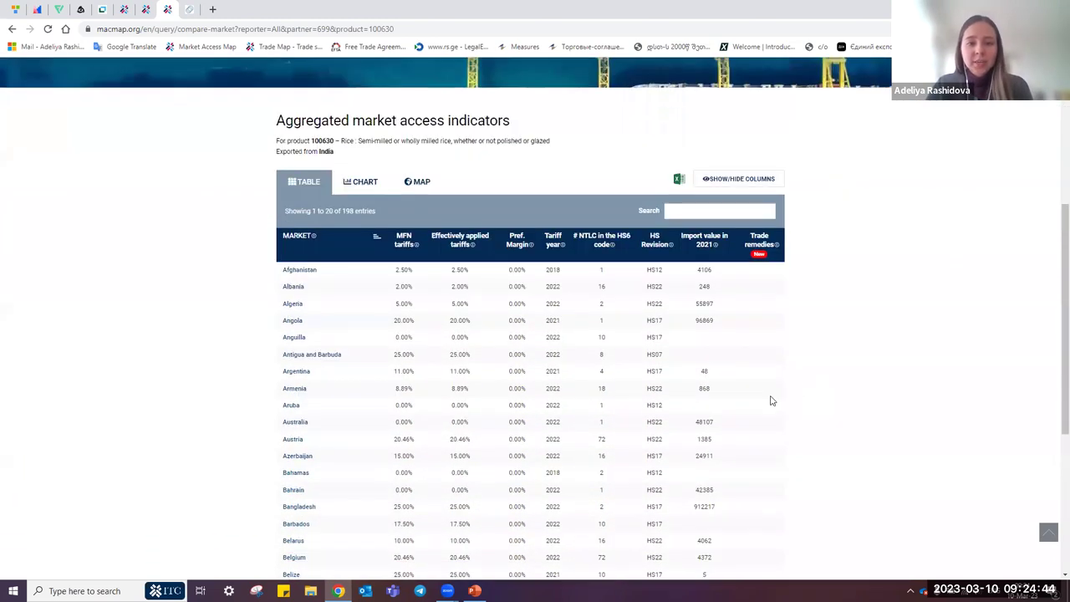
key("ctrl+plus")
key("ctrl+plus")
key("ctrl+plus")
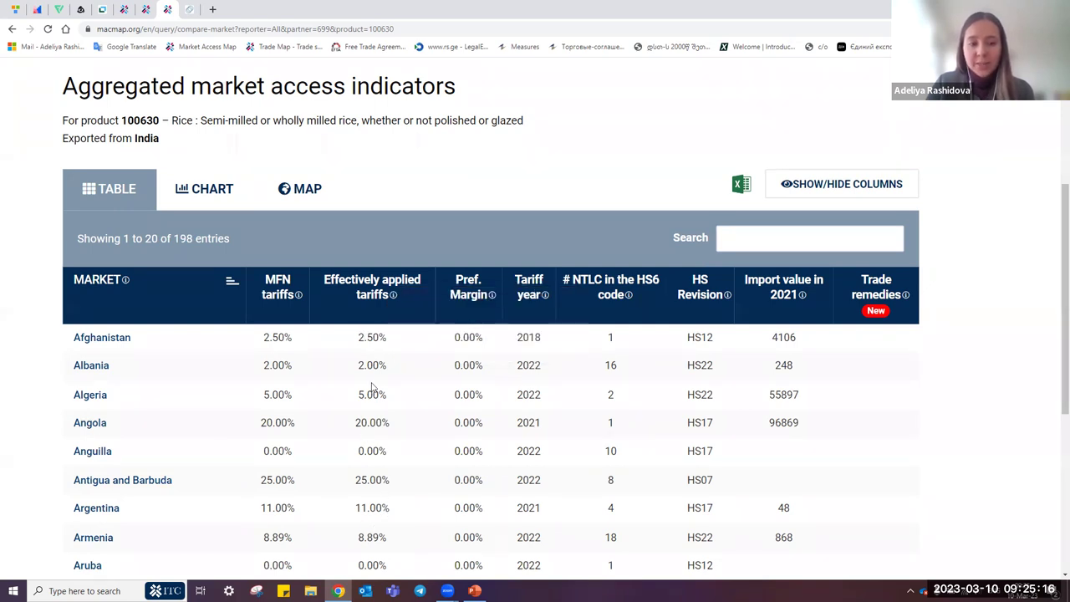
scroll(371, 393, "down", 1)
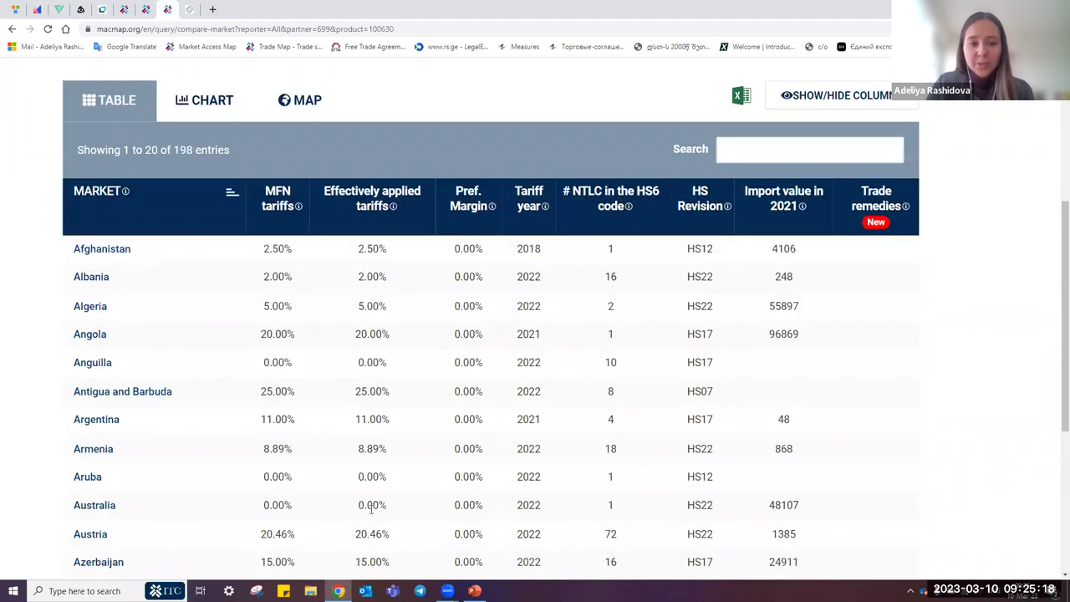
scroll(371, 508, "down", 1)
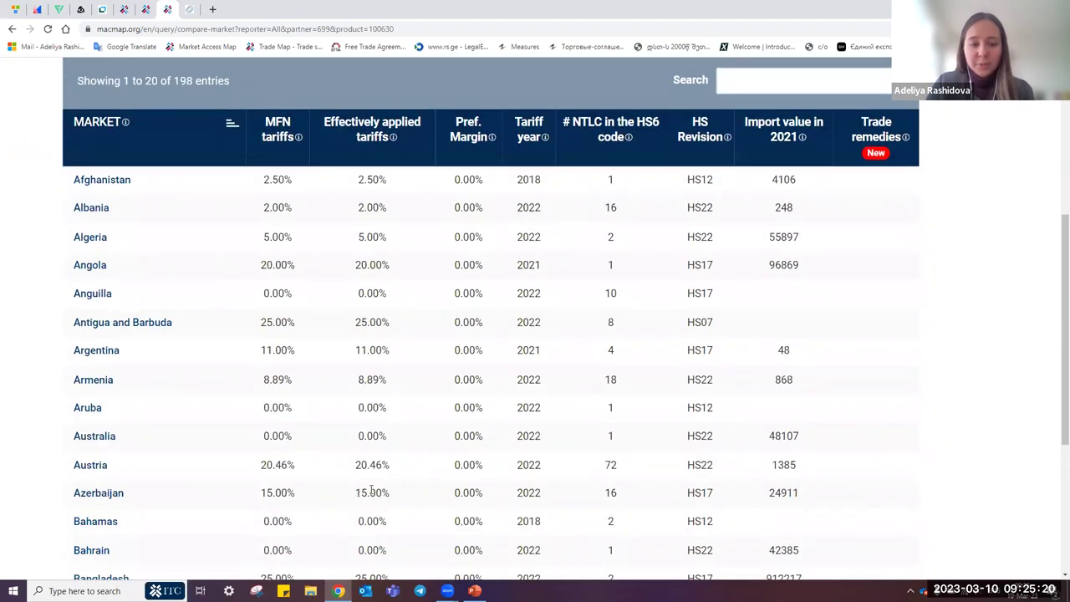
scroll(372, 492, "down", 1)
scroll(371, 492, "up", 3)
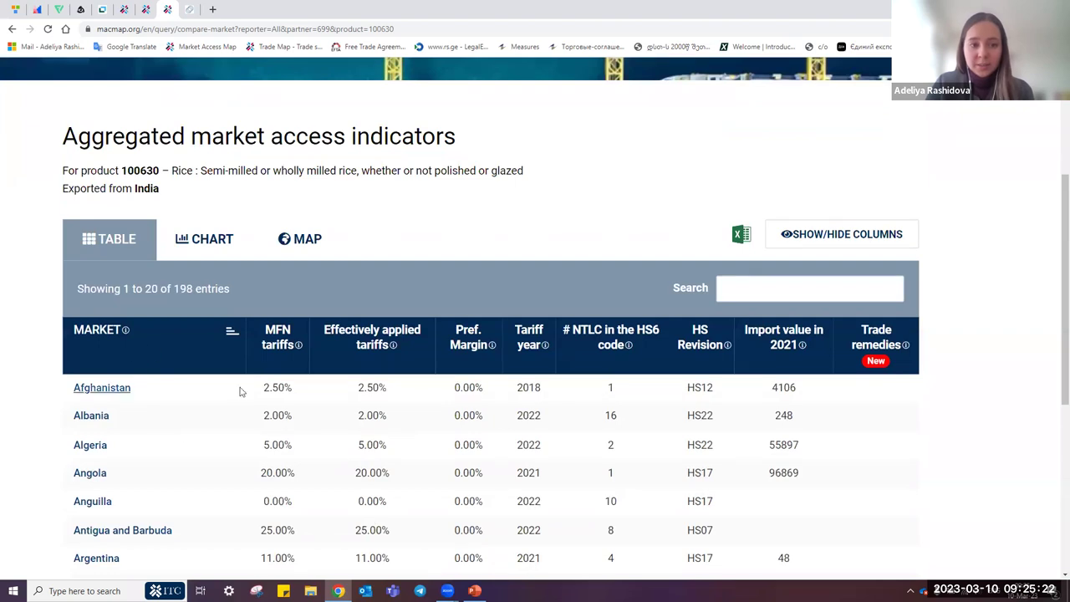
Step: Sort the market table by MFN tariffs from highest to lowest
scroll(351, 334, "down", 1)
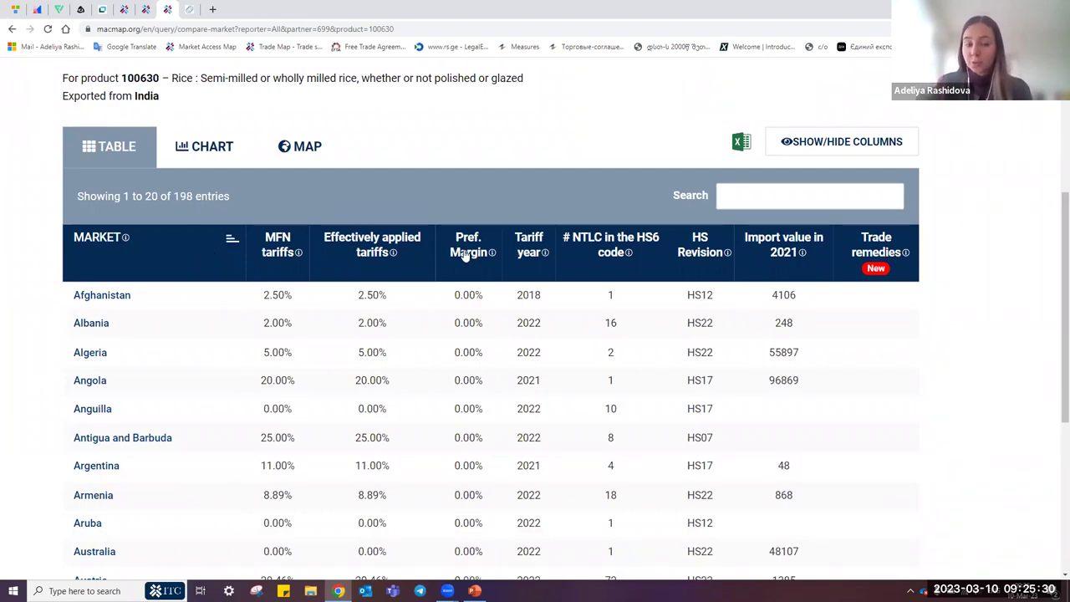
left_click(279, 251)
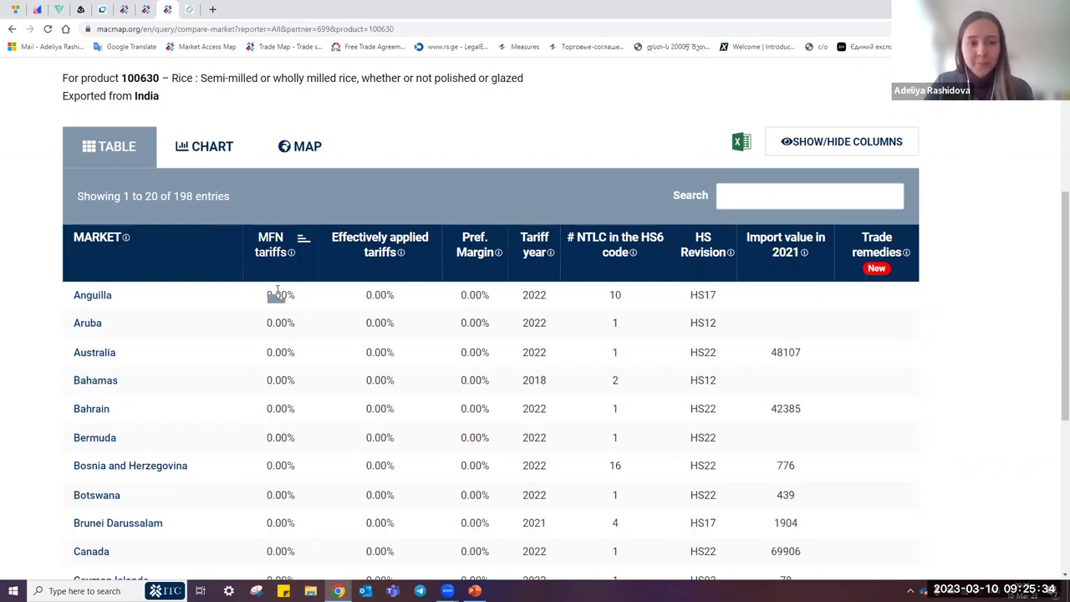
left_click(277, 253)
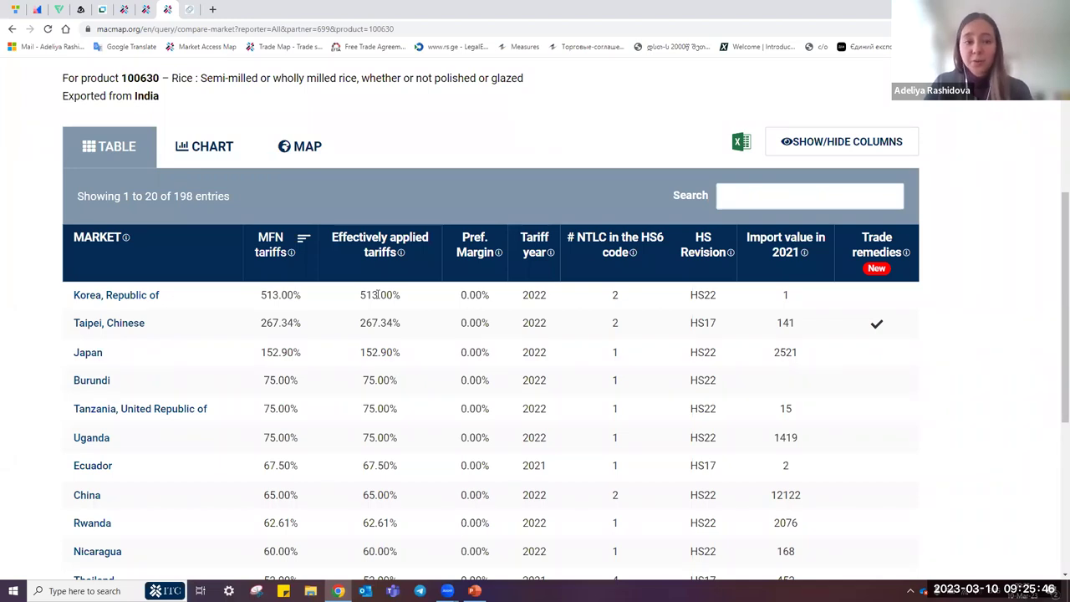
Step: Highlight the Republic of Korea's MFN tariff and the rows from Korea down to Tanzania, clearing each highlight
left_click_drag(260, 294, 305, 298)
left_click(294, 296)
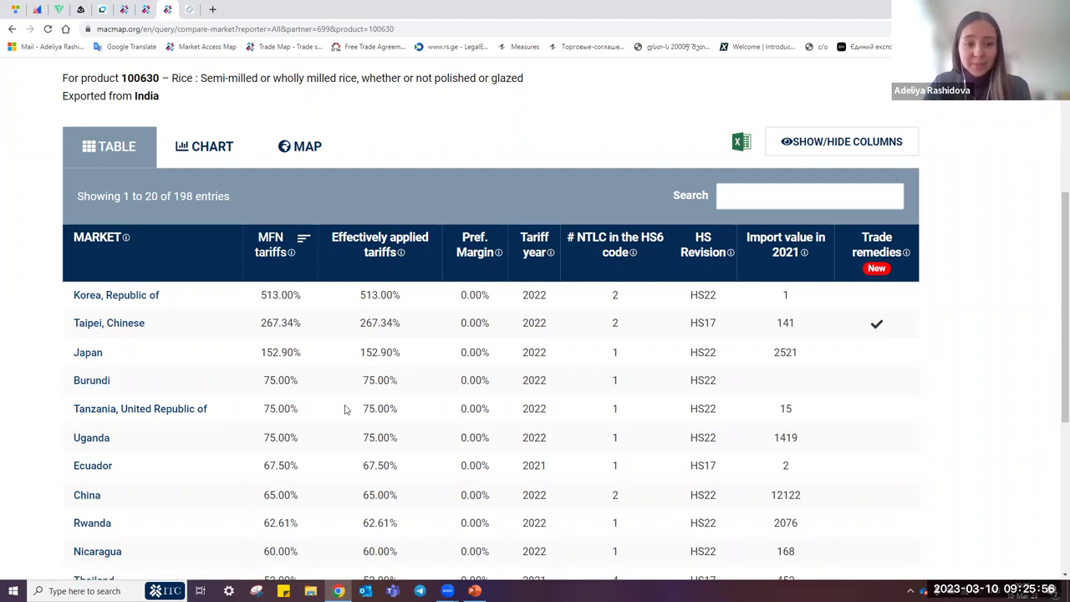
left_click_drag(339, 410, 72, 291)
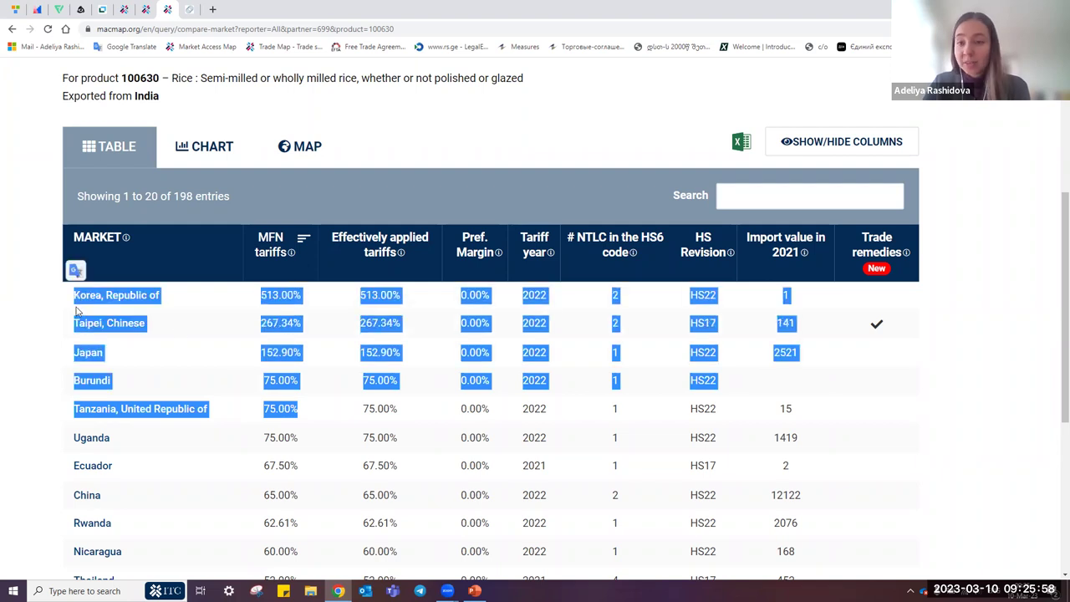
left_click(25, 389)
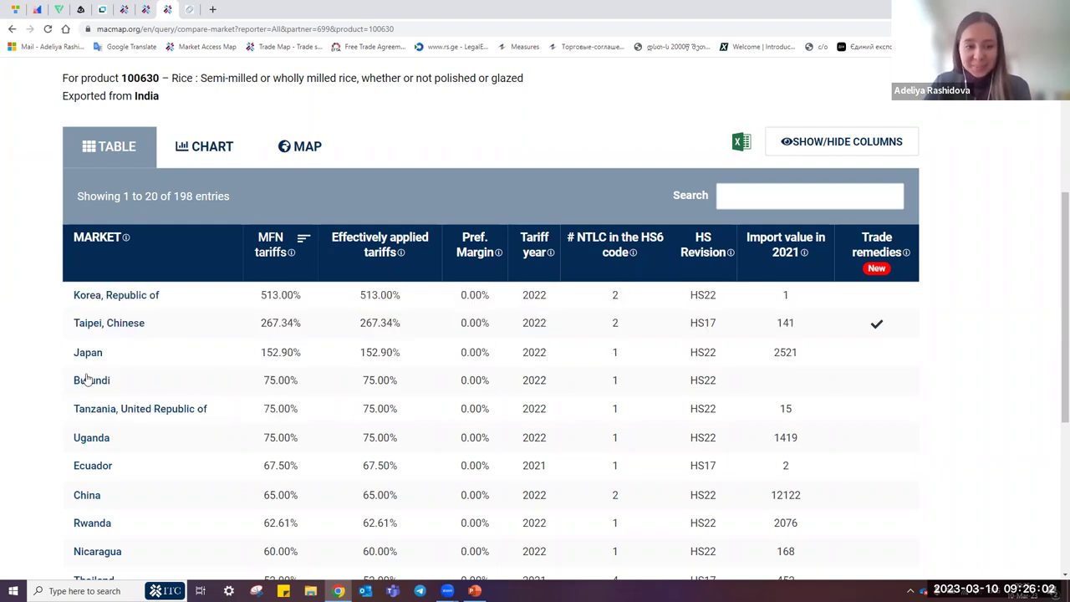
Step: Sort the market table by effectively applied tariffs from highest to lowest
left_click(382, 251)
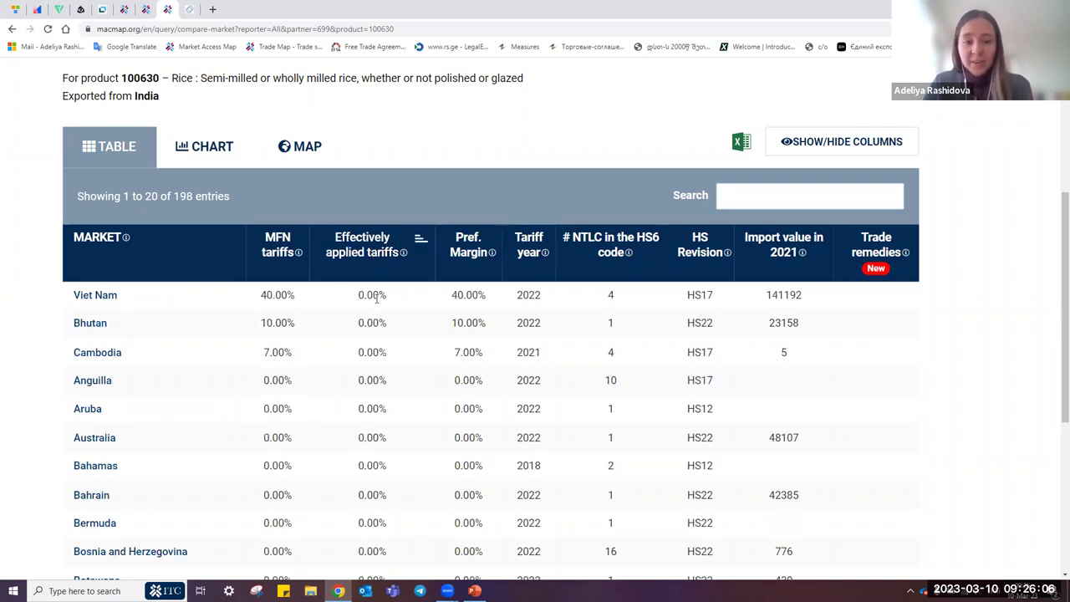
left_click(362, 259)
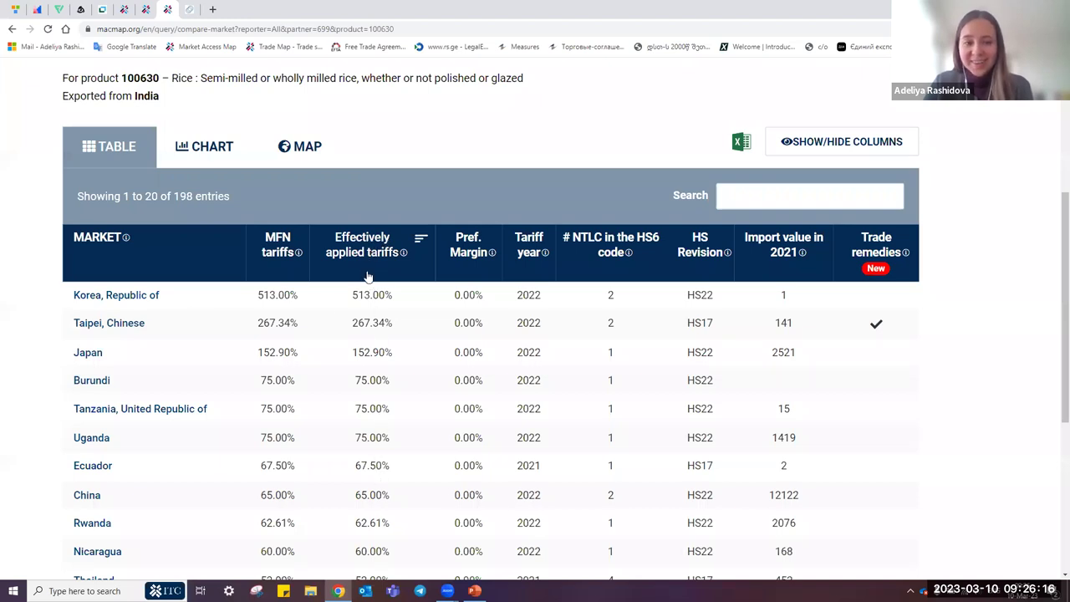
Step: Highlight the Republic of Korea's effectively applied tariff in the market table, clearing the highlight again
left_click_drag(406, 294, 366, 294)
left_click(402, 298)
left_click(367, 294)
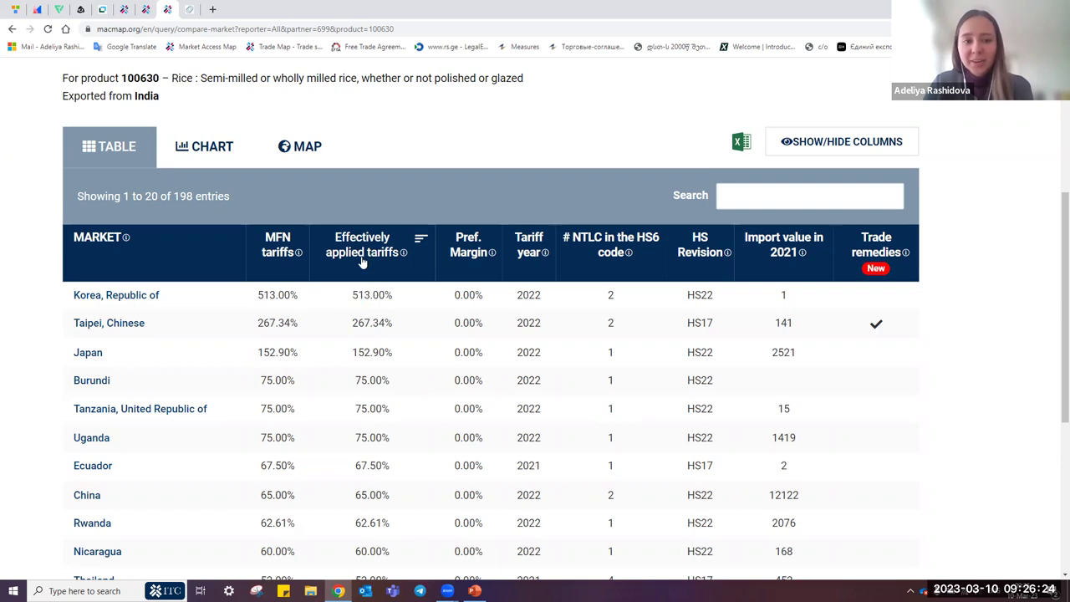
Step: Sort the market table by effectively applied tariffs from lowest to highest and briefly highlight Viet Nam's preferential margin
left_click(359, 253)
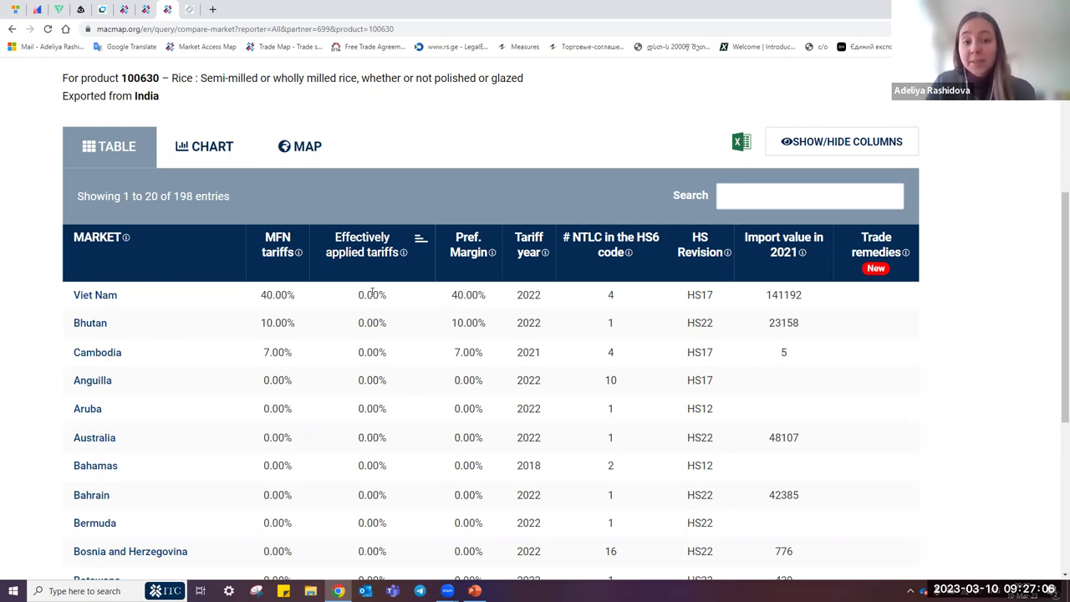
mouse_move(490, 293)
left_mouse_down()
mouse_move(451, 294)
mouse_move(483, 294)
left_mouse_up()
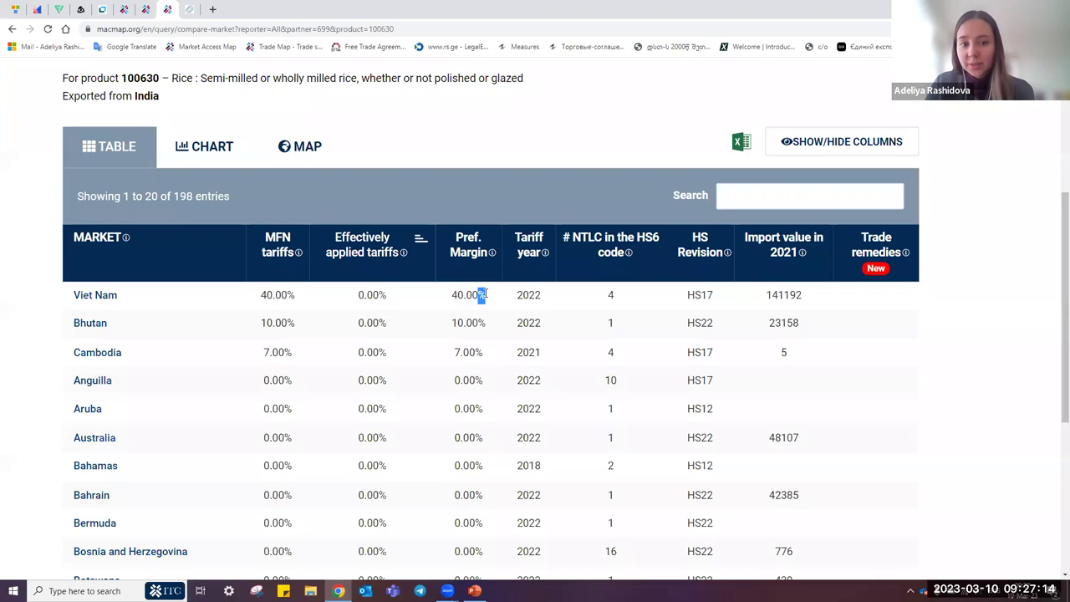
left_click(483, 294)
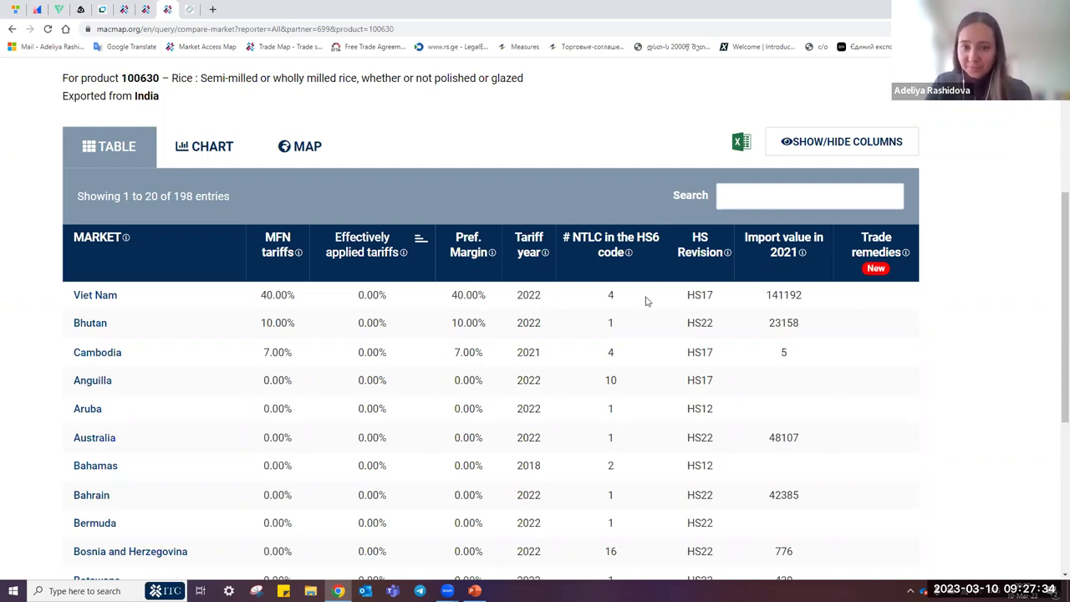
Step: Sort the market table by import value in 2021 from highest to lowest and review the largest importers
left_click(790, 253)
left_click(786, 255)
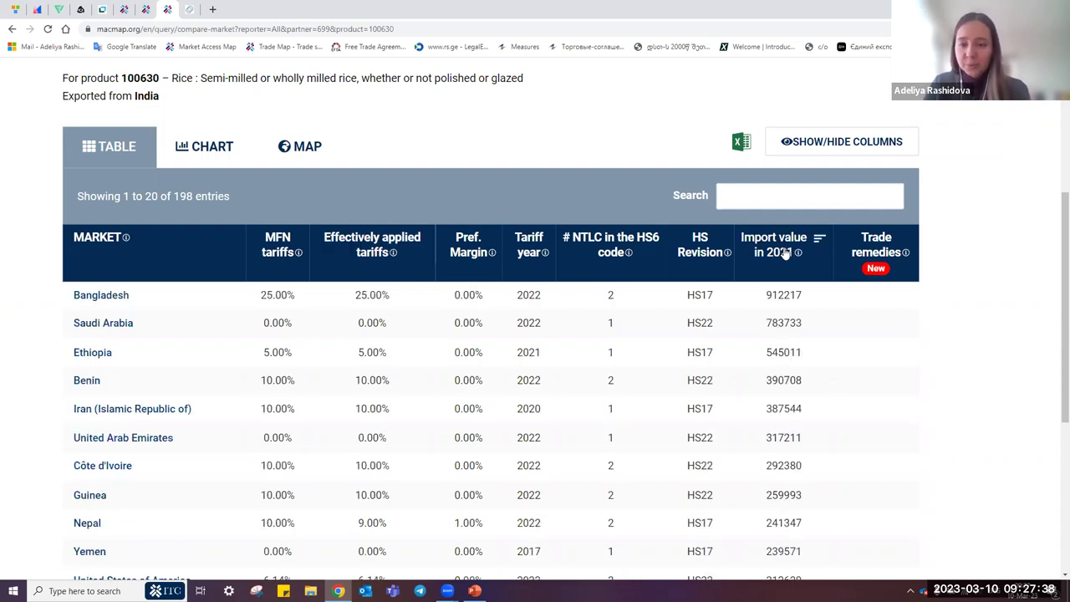
scroll(786, 292, "down", 1)
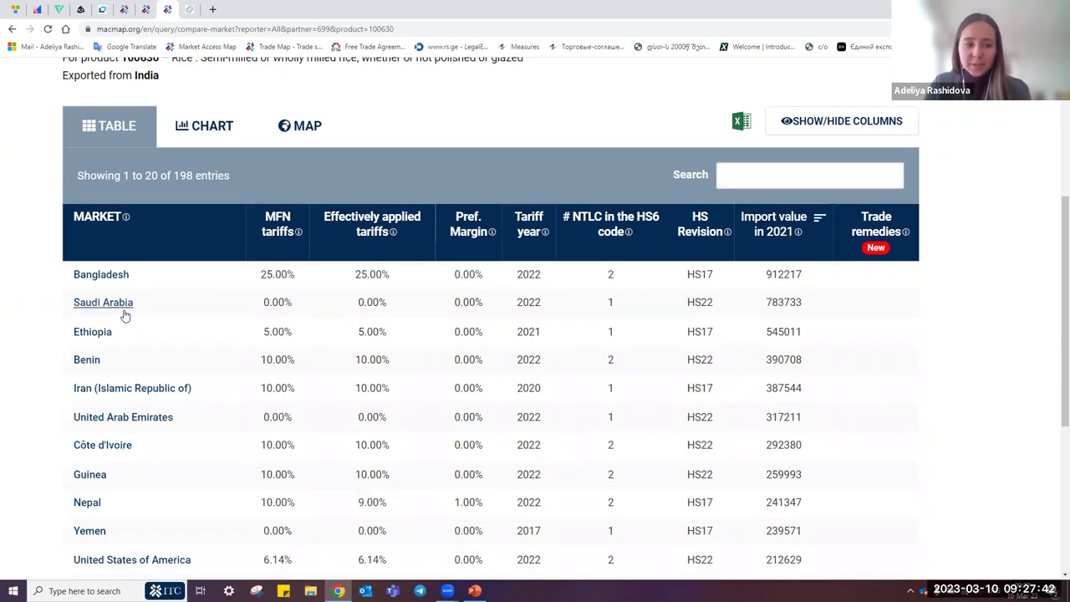
left_click_drag(828, 308, 882, 301)
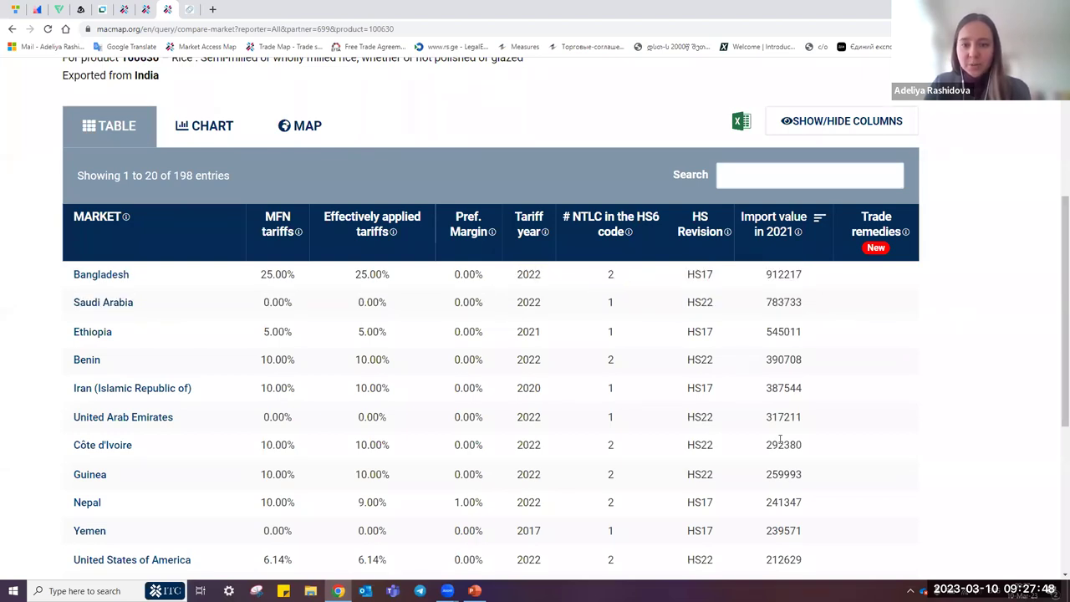
Step: View the list of columns that can be shown or hidden in the indicators table, closing it without changes
scroll(765, 368, "down", 1)
scroll(759, 262, "up", 3)
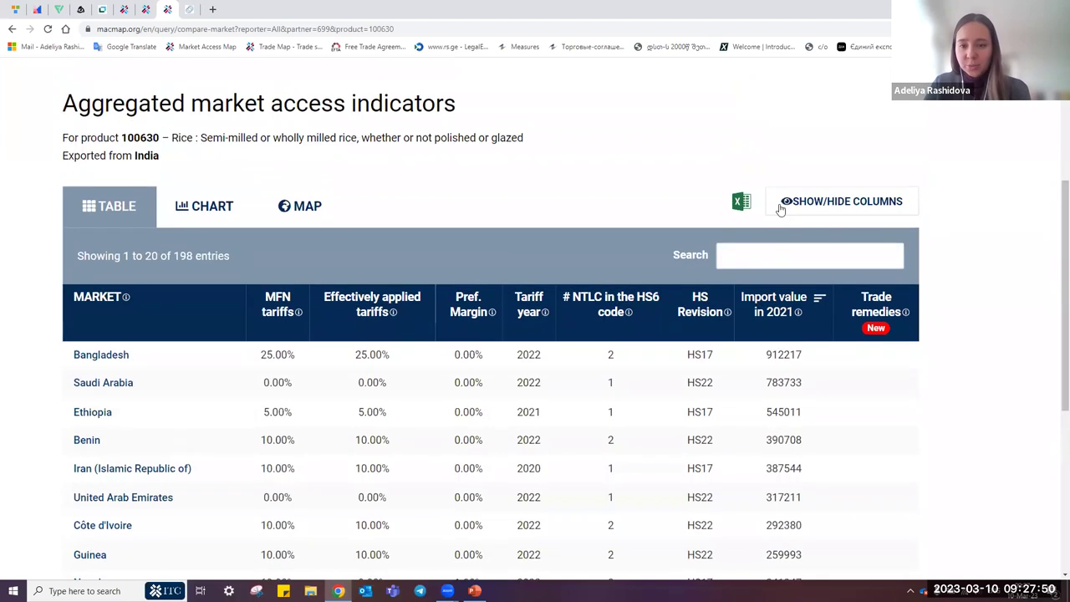
scroll(786, 200, "down", 3)
scroll(855, 287, "up", 2)
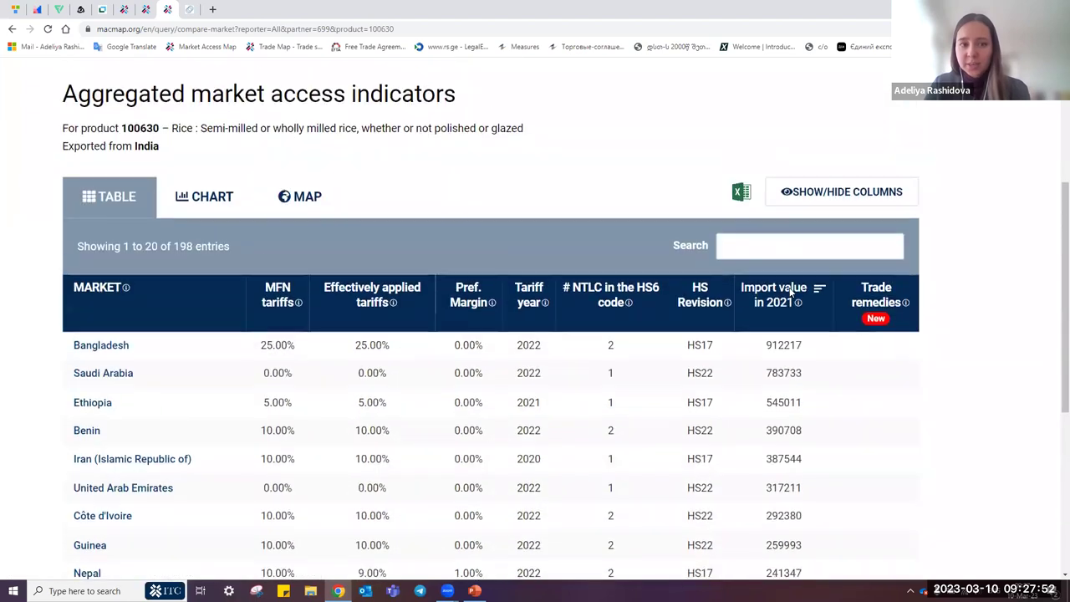
left_click(842, 198)
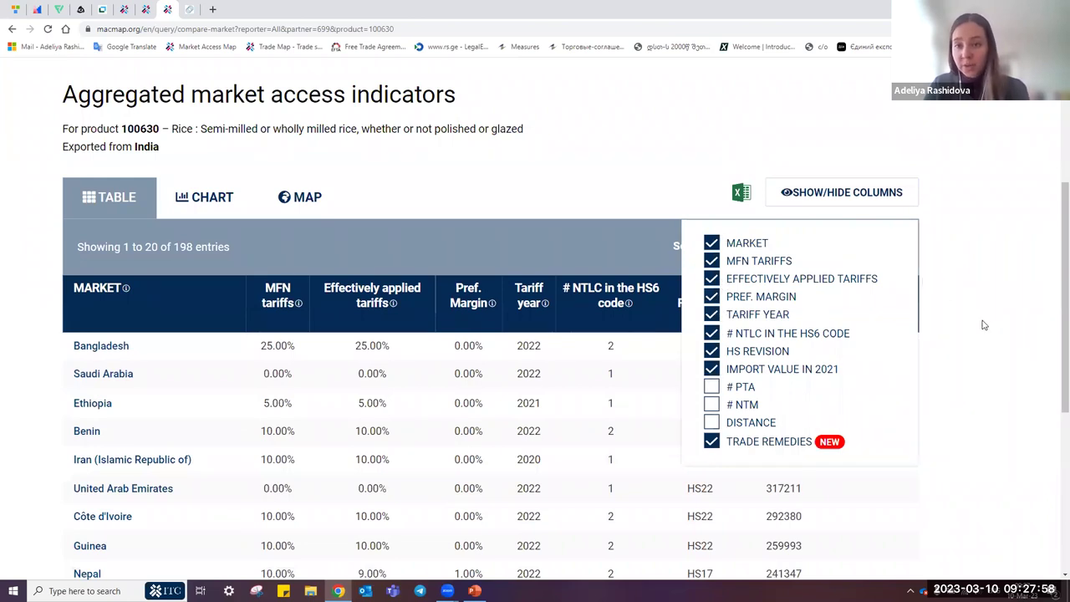
left_click(970, 327)
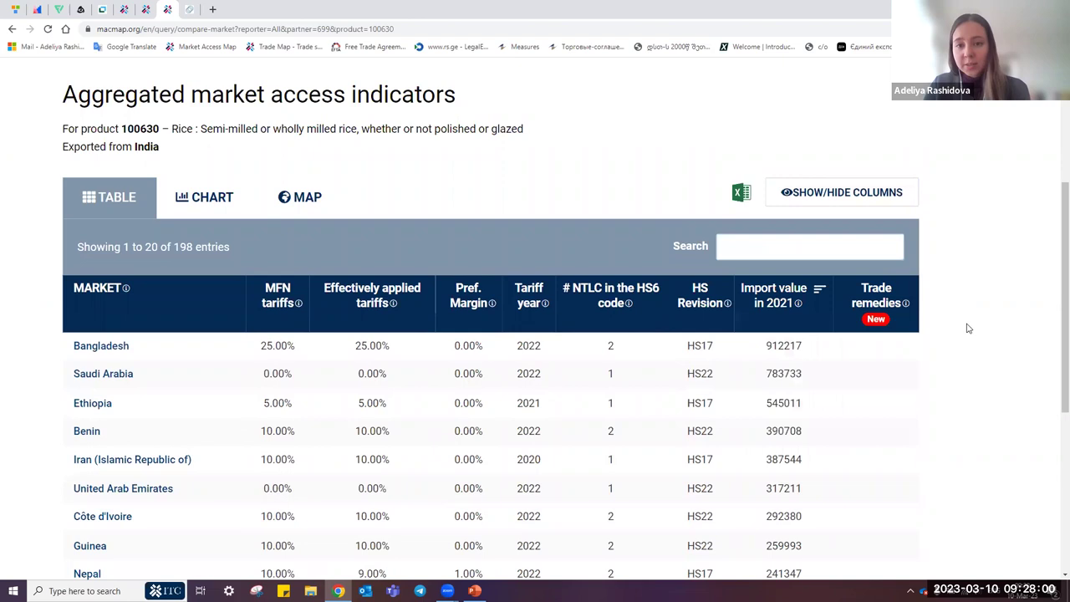
Step: View the chart of average tariffs that the top 10 markets apply to rice imports from India
left_click(209, 196)
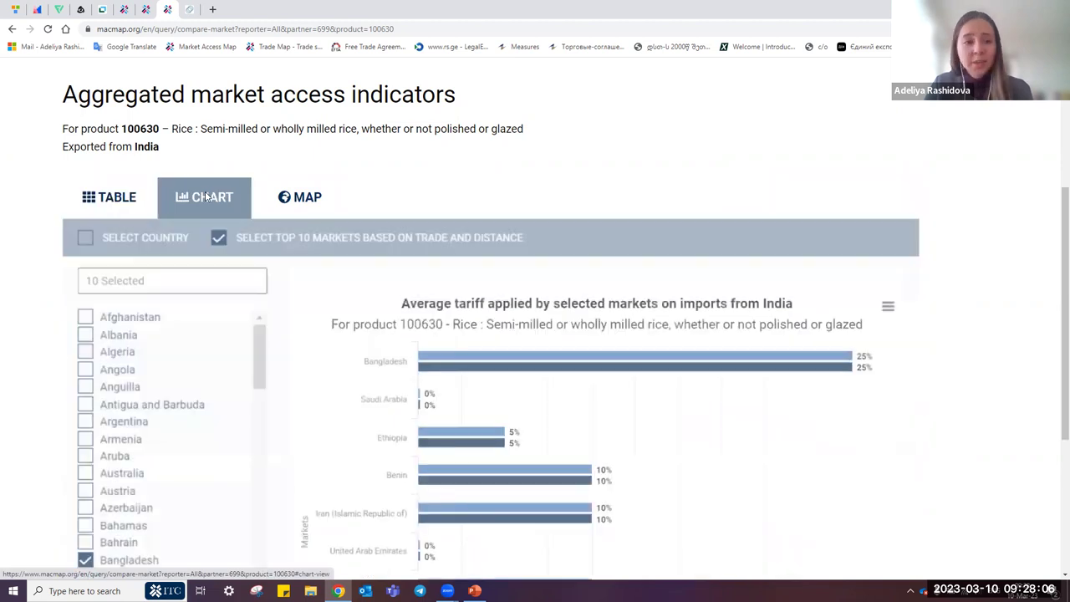
scroll(324, 212, "down", 2)
scroll(325, 212, "up", 3)
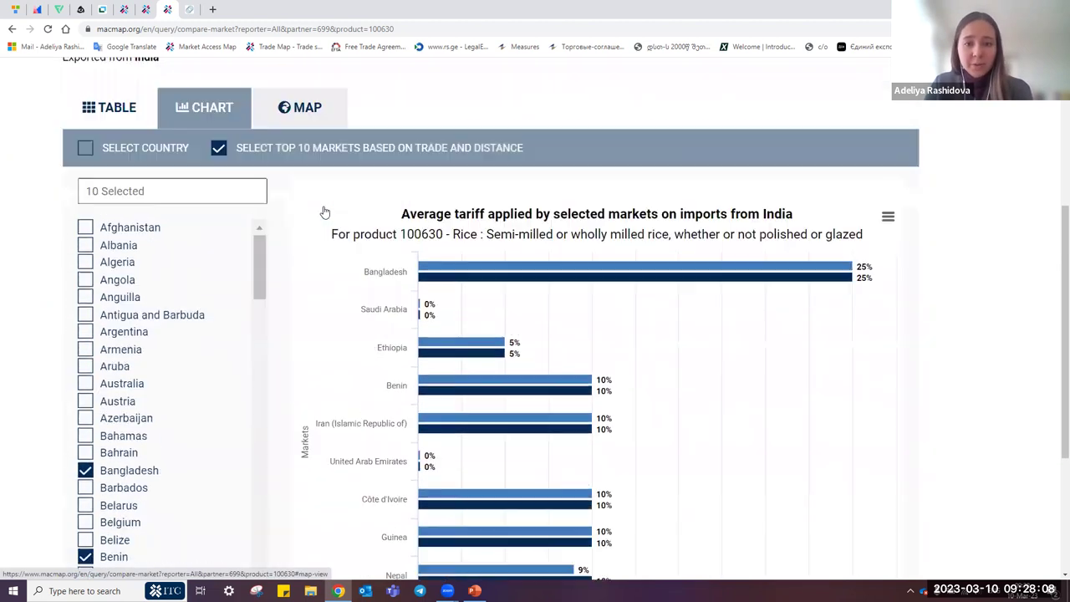
Step: Examine the world map of effectively applied tariffs on India's rice, including its legend and the tariff details for the United States
left_click(306, 279)
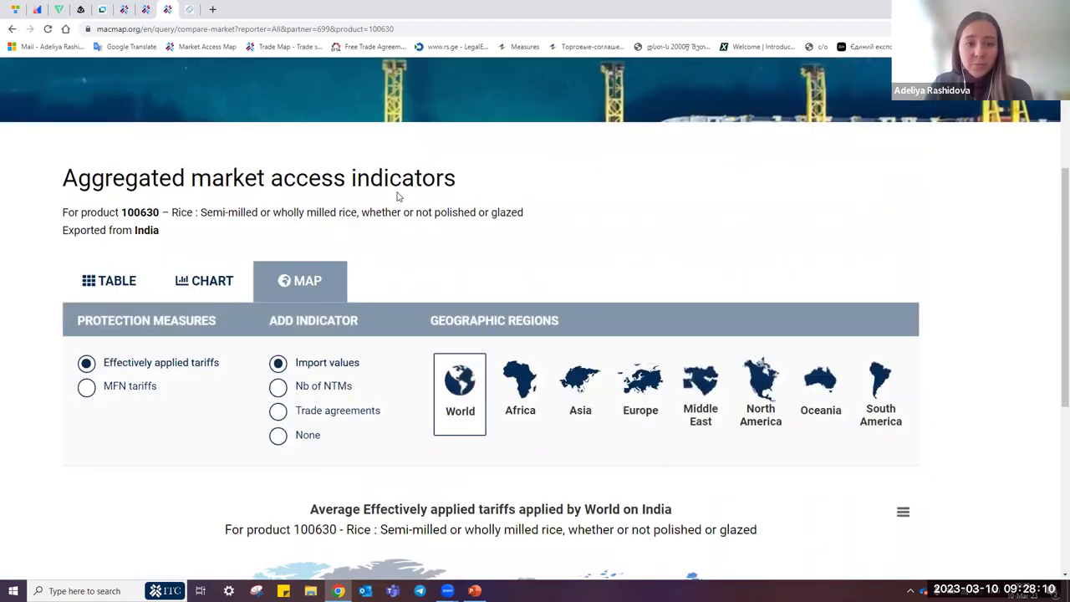
scroll(420, 417, "down", 3)
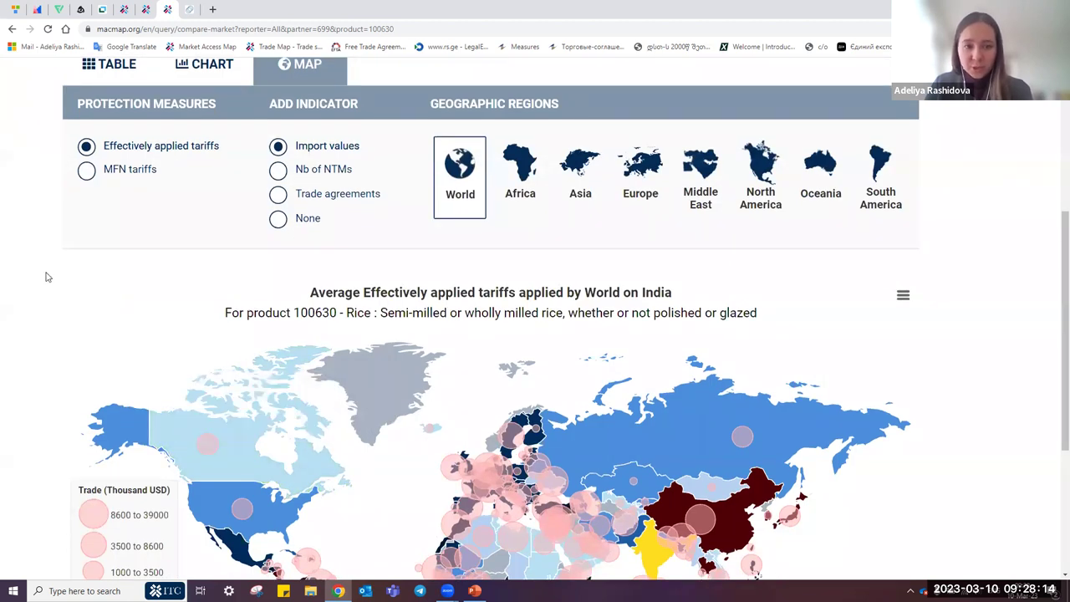
scroll(48, 277, "down", 2)
scroll(47, 278, "down", 1)
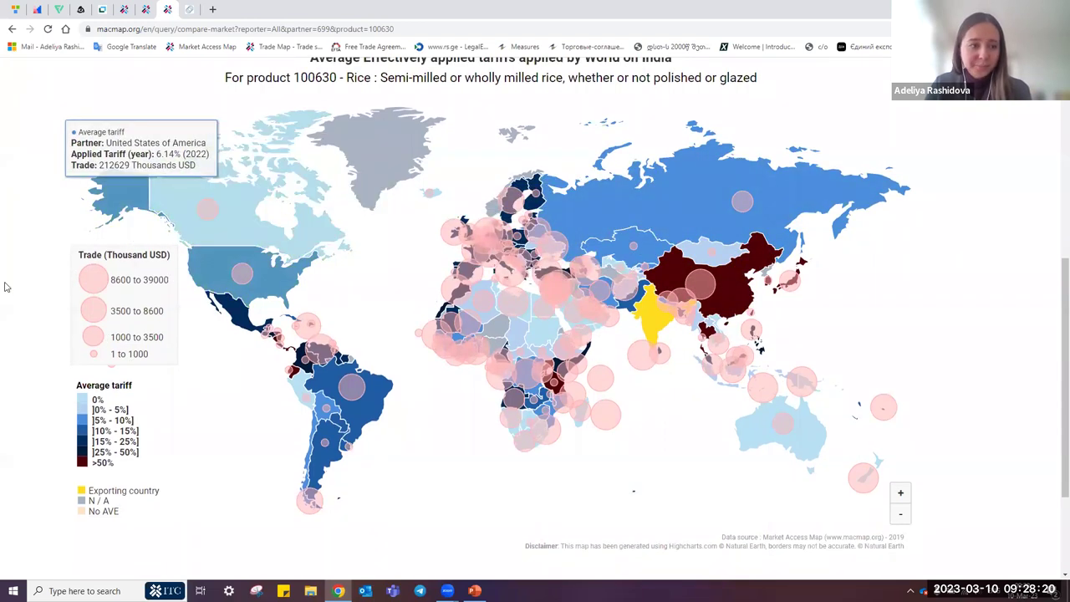
scroll(31, 263, "up", 3)
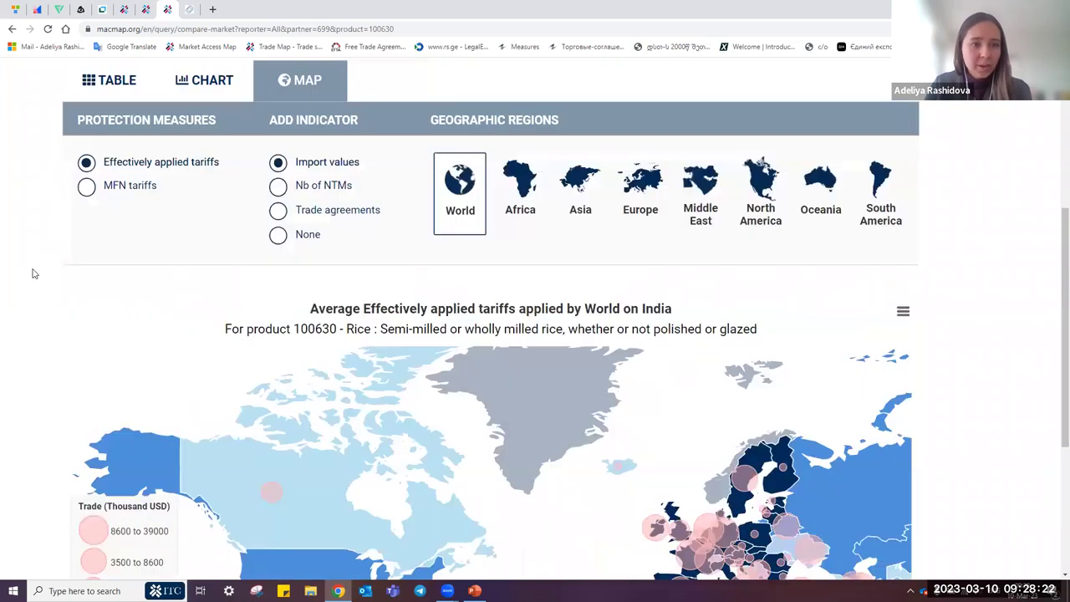
Step: Return to the table view and sort the markets by number of NTLC in the HS6 code from highest to lowest
left_click(118, 80)
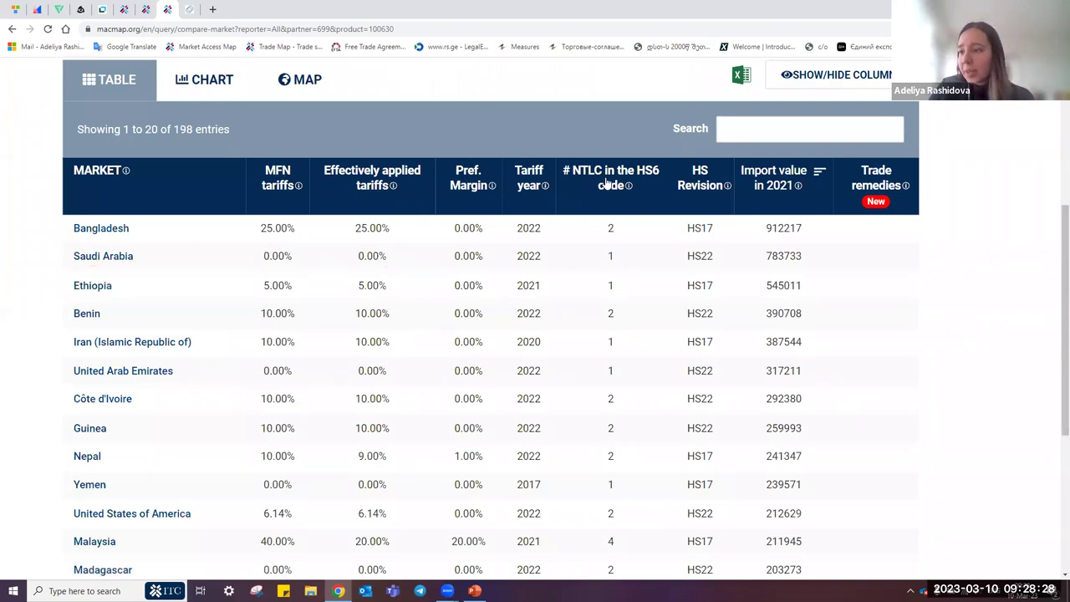
scroll(607, 184, "down", 1)
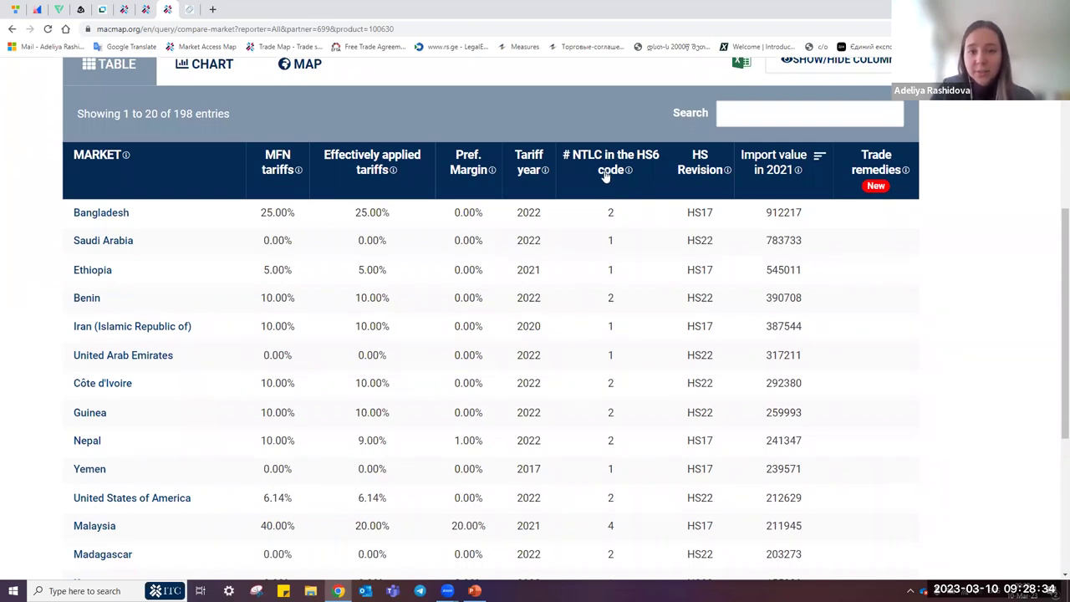
left_click(607, 176)
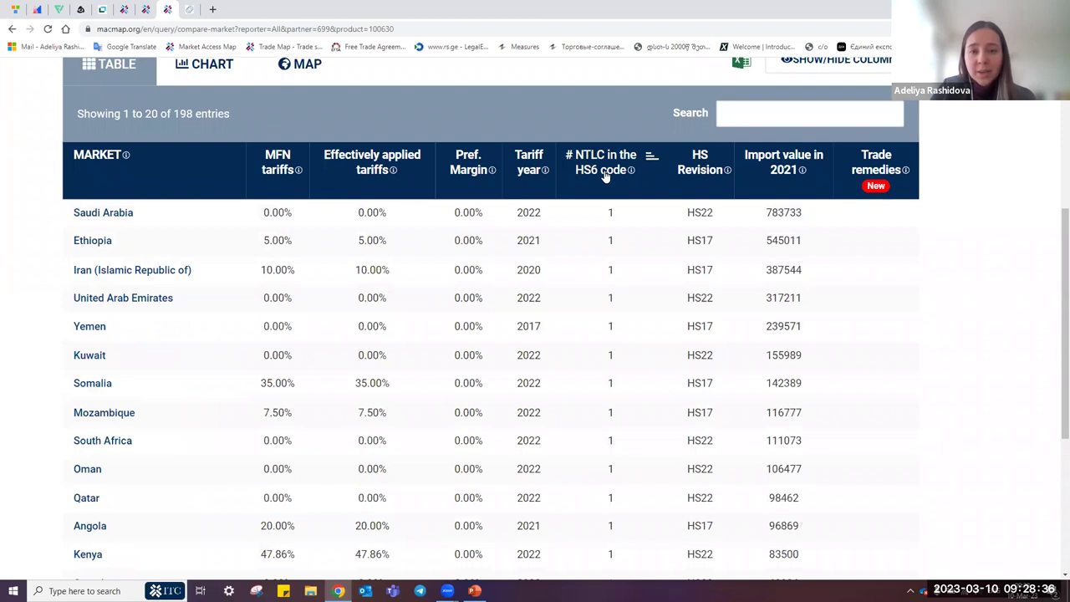
left_click(608, 174)
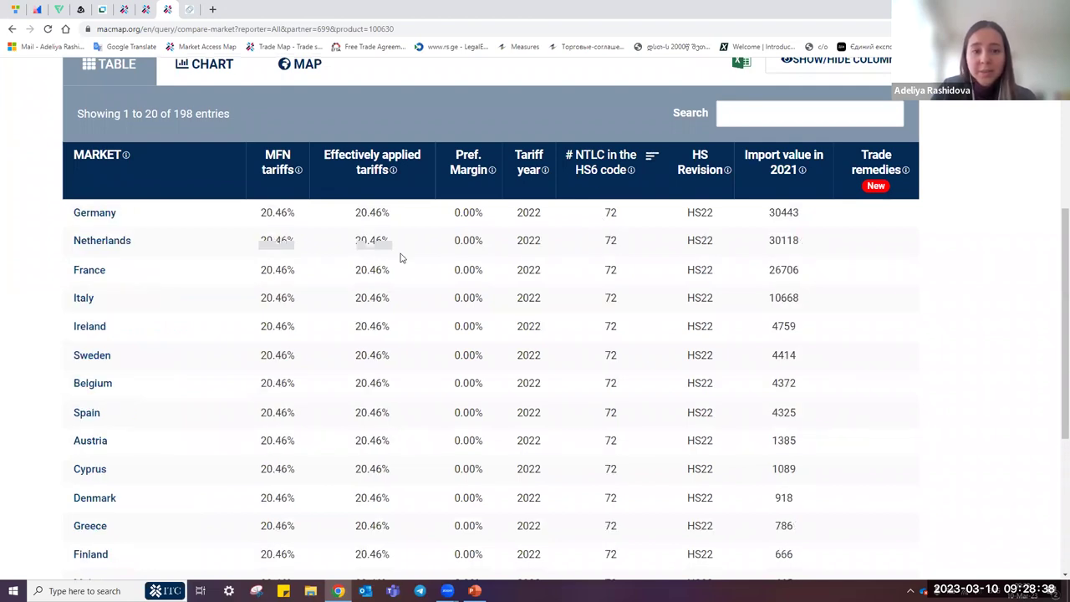
scroll(597, 282, "up", 1)
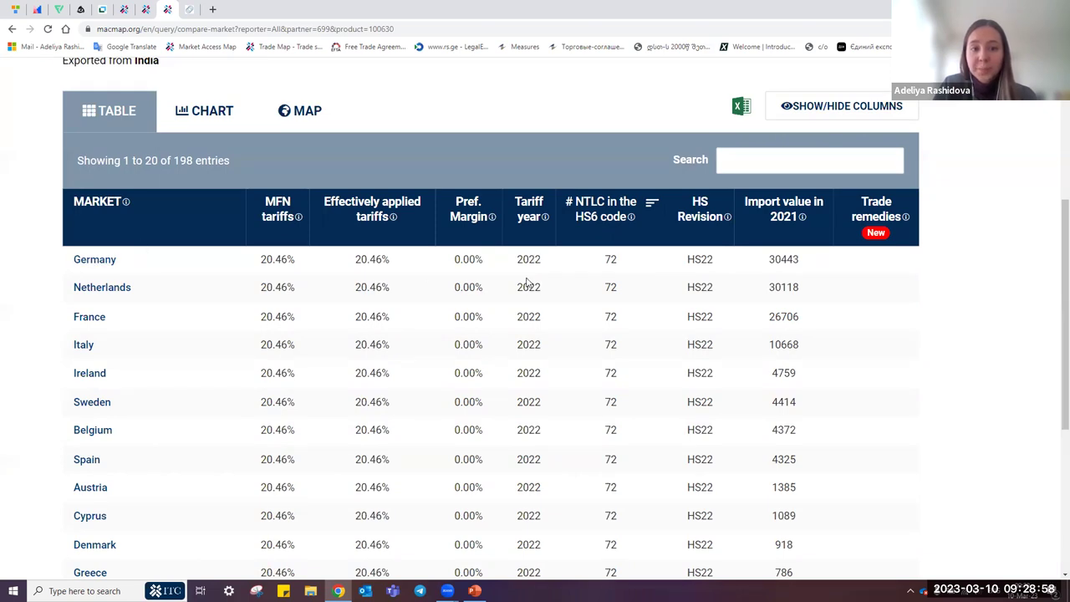
Step: Highlight Germany's number of NTLC and its effectively applied tariff, clearing each highlight
double_click(610, 260)
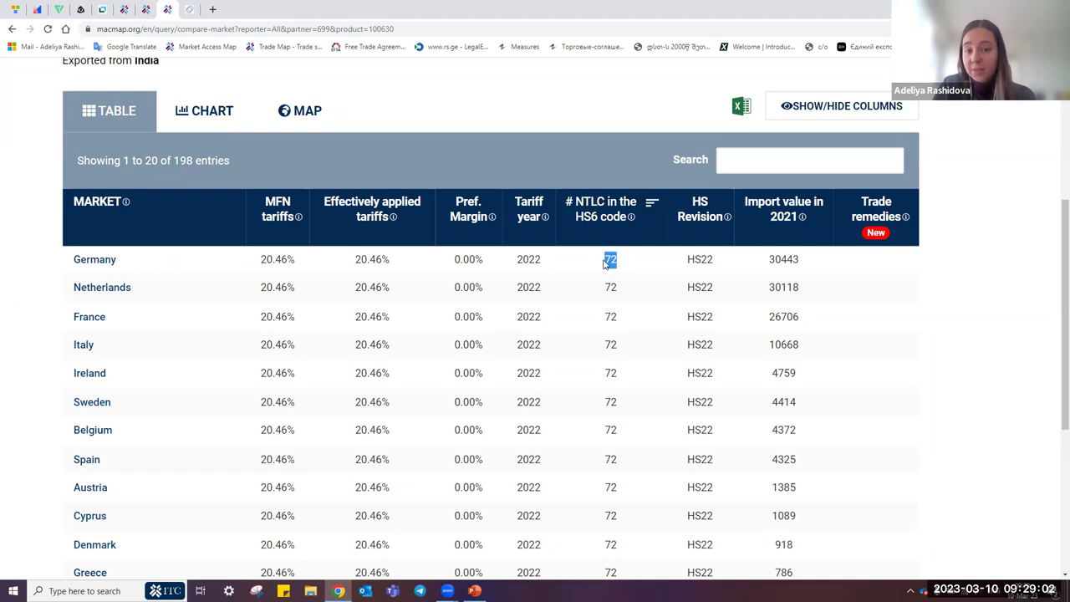
left_click(622, 264)
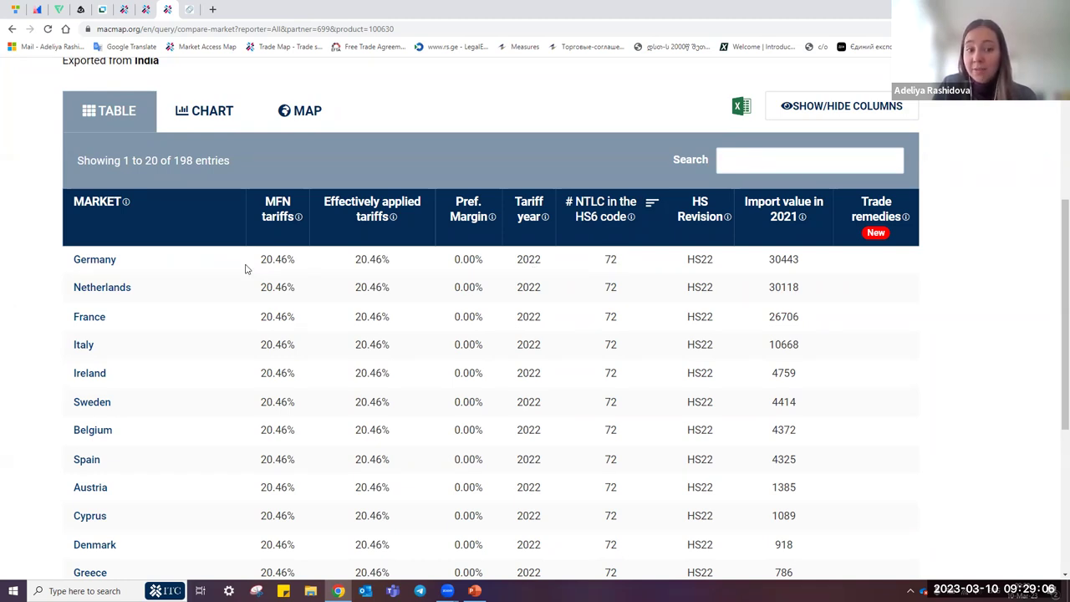
left_click_drag(397, 266, 351, 262)
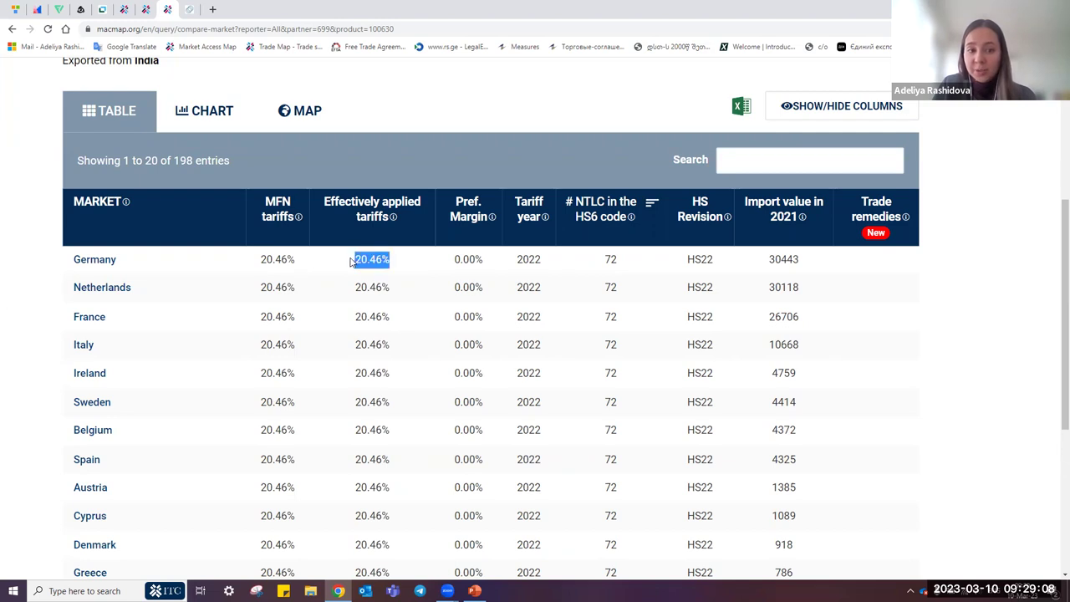
left_click(389, 256)
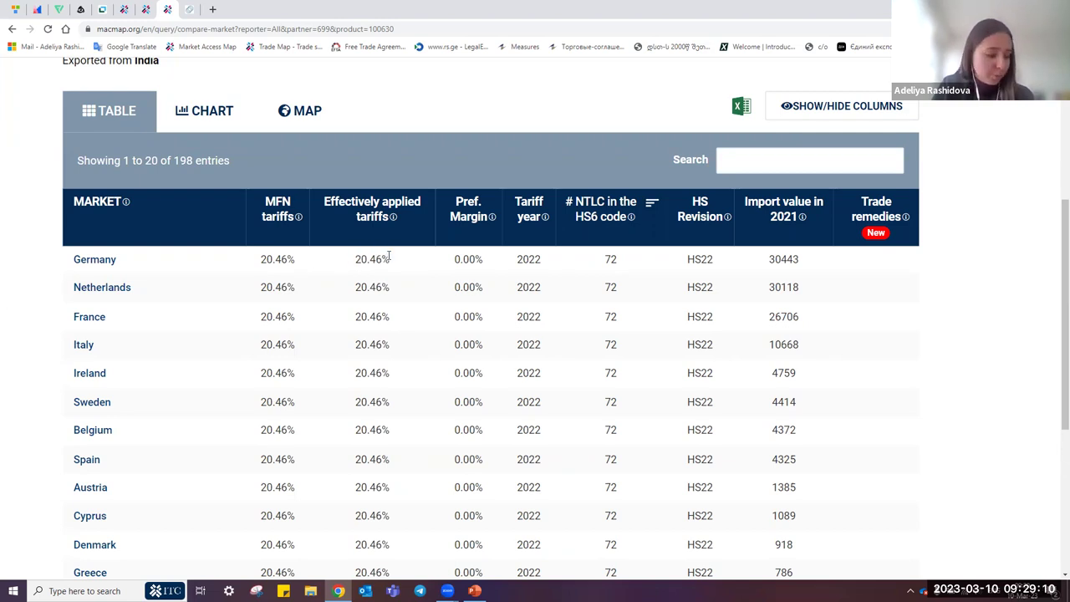
left_click_drag(395, 262, 352, 261)
left_click(393, 260)
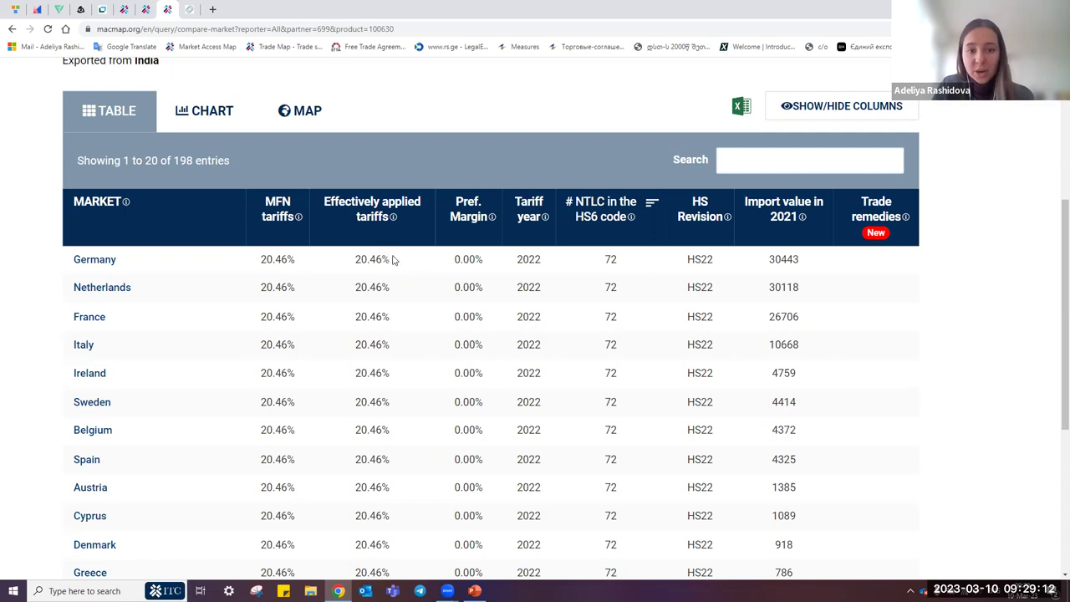
left_click_drag(355, 262, 390, 260)
left_click(389, 260)
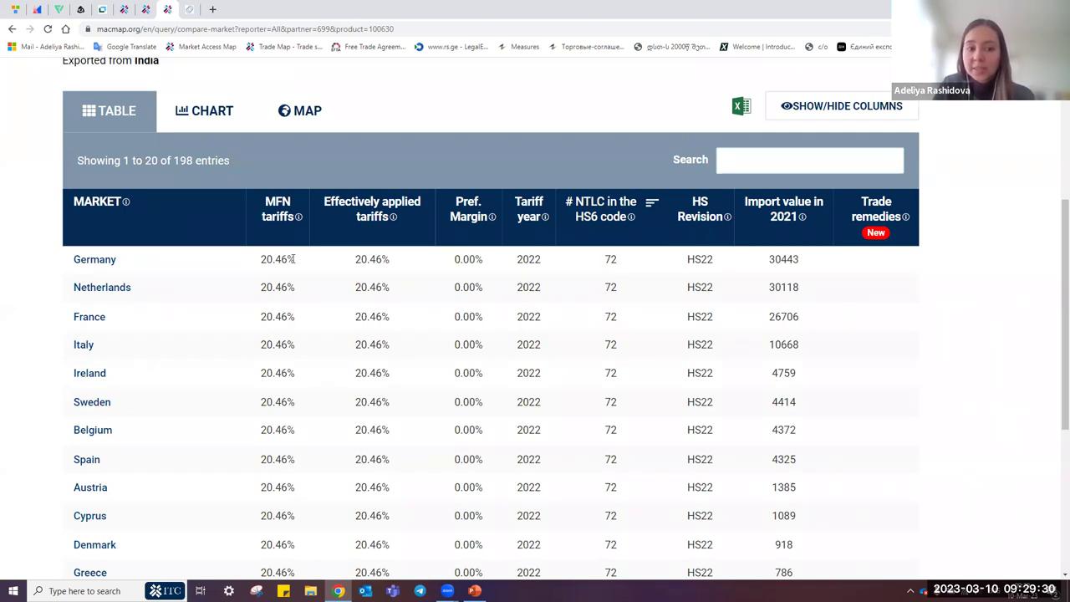
Step: Highlight Germany's row from the number of NTLC back to the MFN tariff, and clear the highlight
double_click(606, 259)
left_click_drag(610, 260, 254, 265)
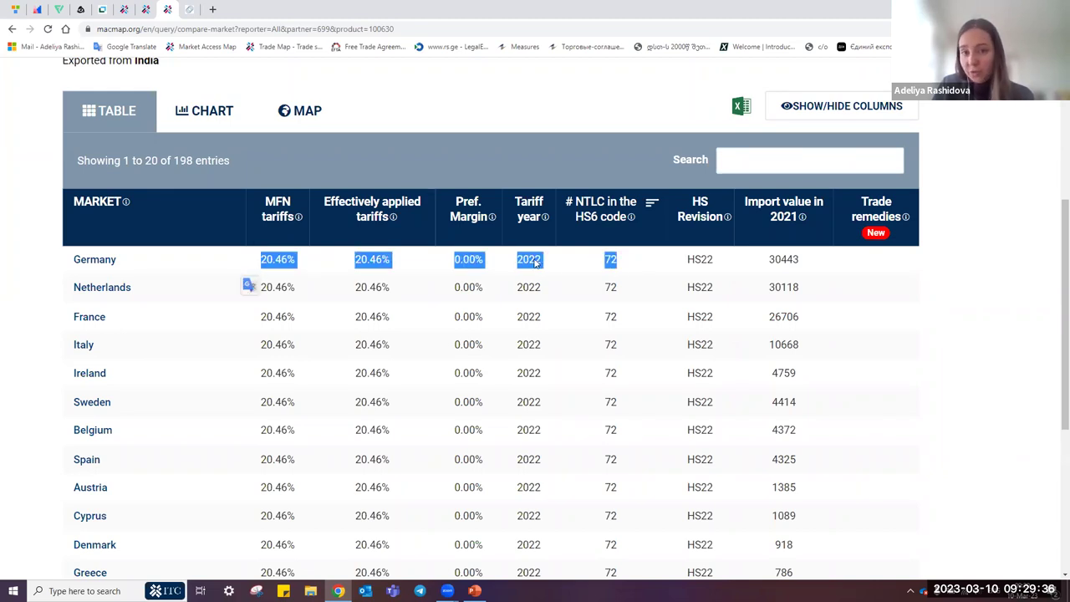
left_click(625, 265)
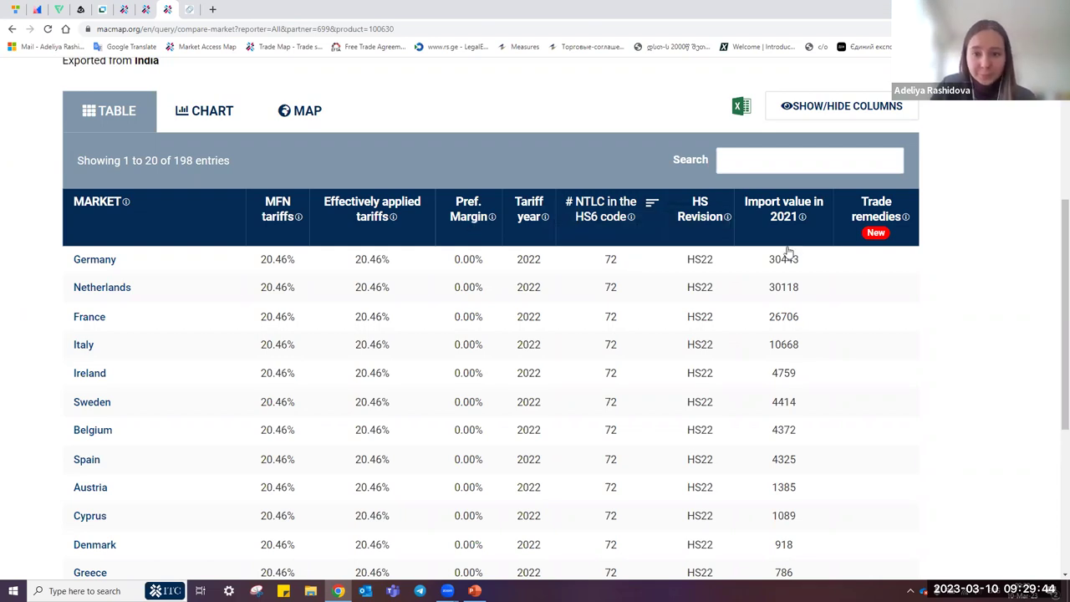
Step: Sort the market table by effectively applied tariffs from highest to lowest, and reverse it to lowest first
left_click(371, 209)
left_click(371, 209)
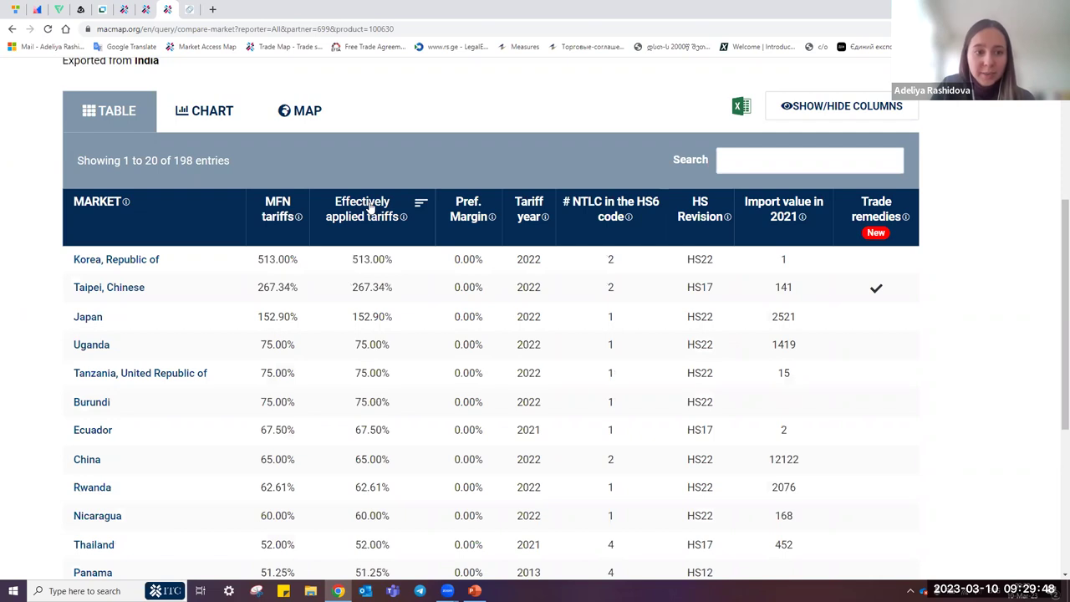
left_click(371, 209)
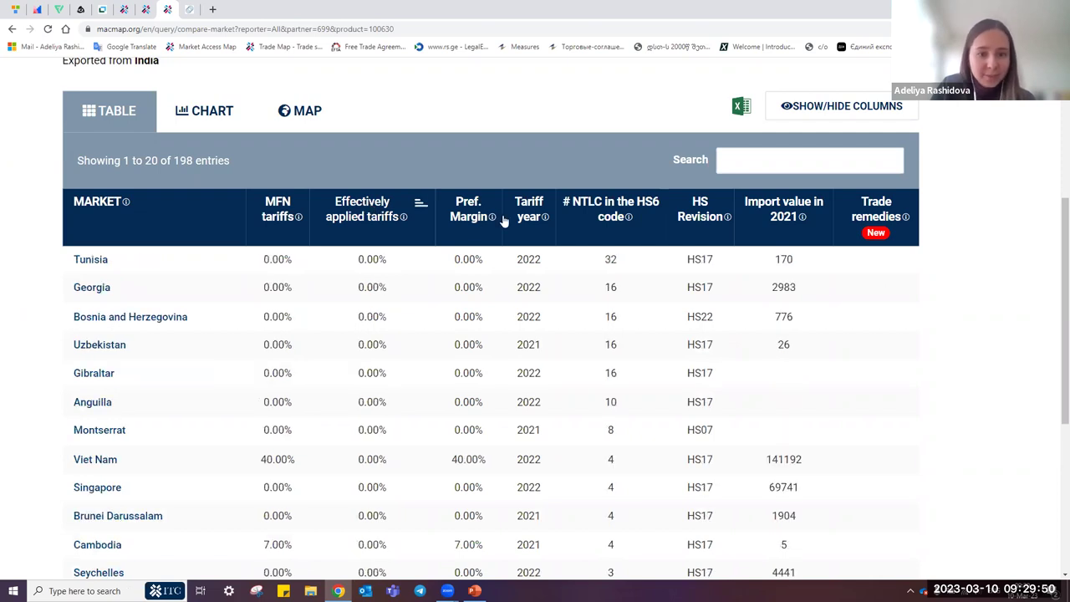
Step: Sort the market table by import value in 2021 with the largest importers first and review their tariffs
left_click(783, 218)
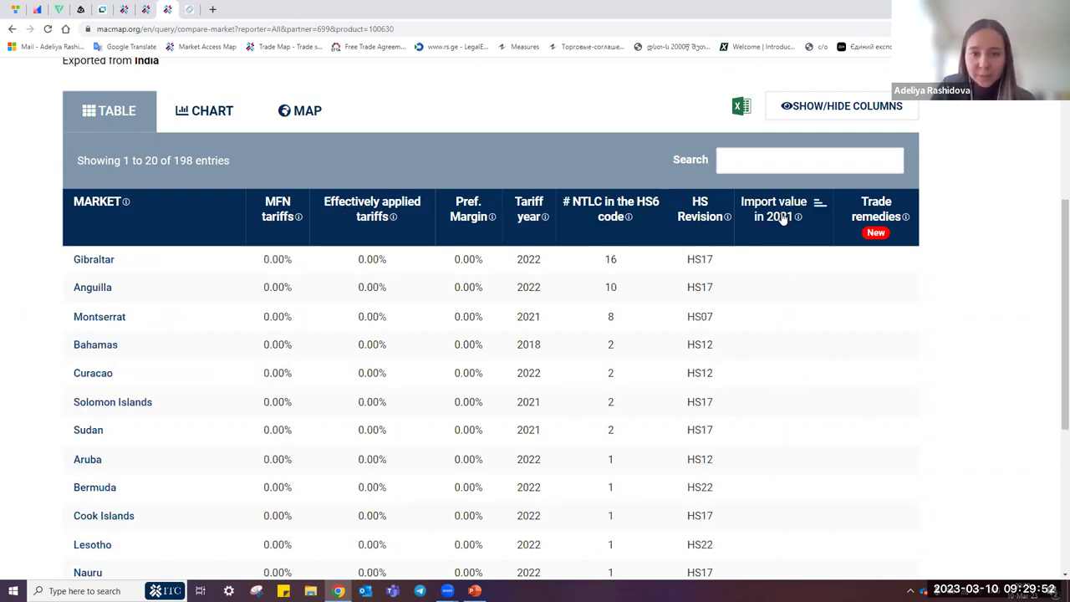
left_click(784, 218)
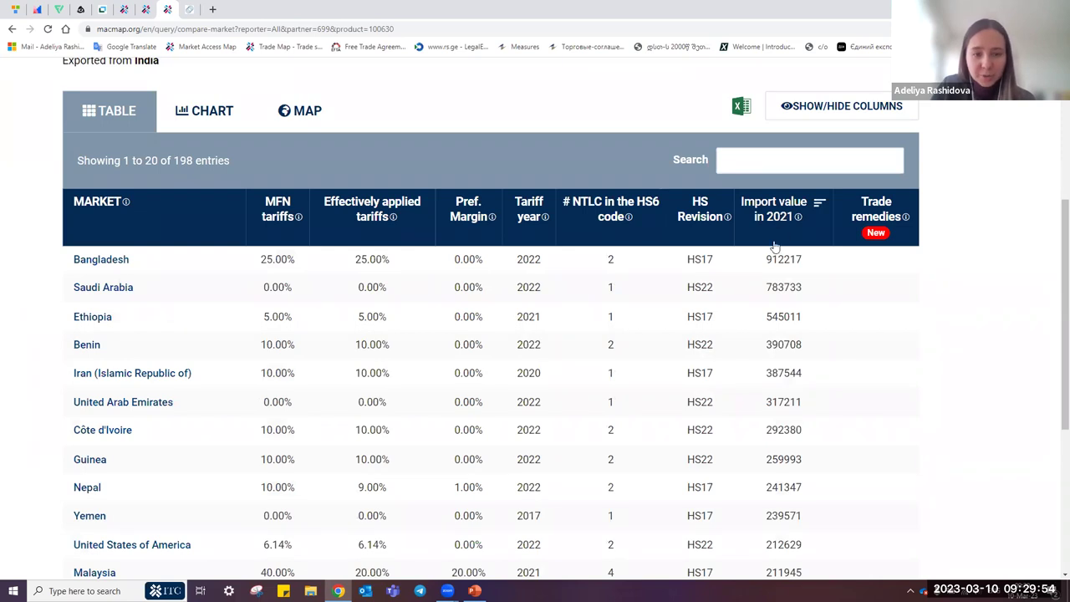
scroll(777, 413, "down", 1)
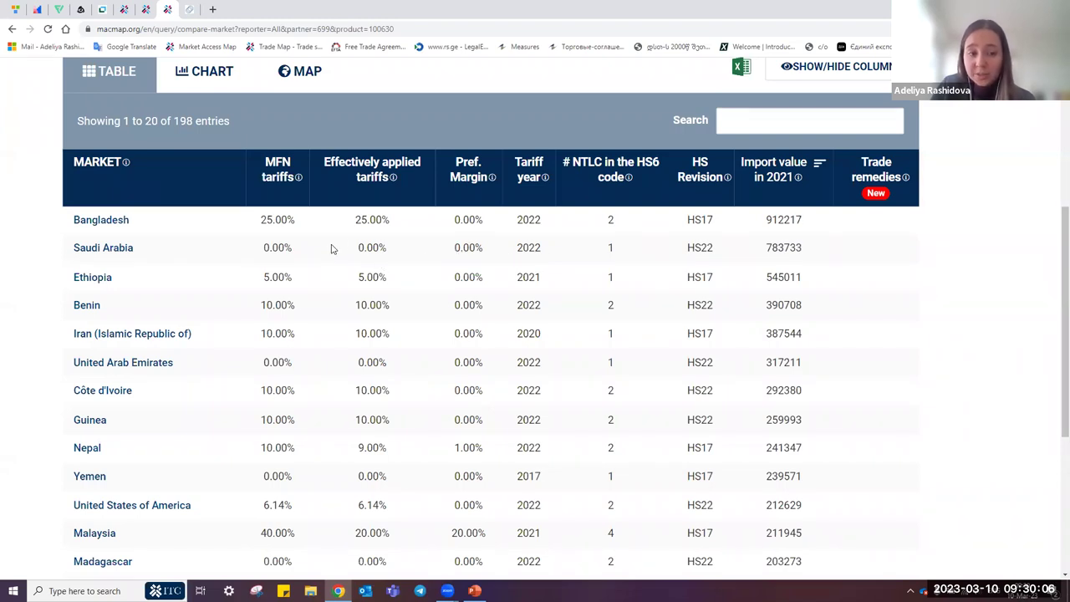
Step: Review the remaining markets sorted by import value and highlight Viet Nam's MFN and effectively applied tariffs, clearing the highlight
scroll(331, 249, "down", 3)
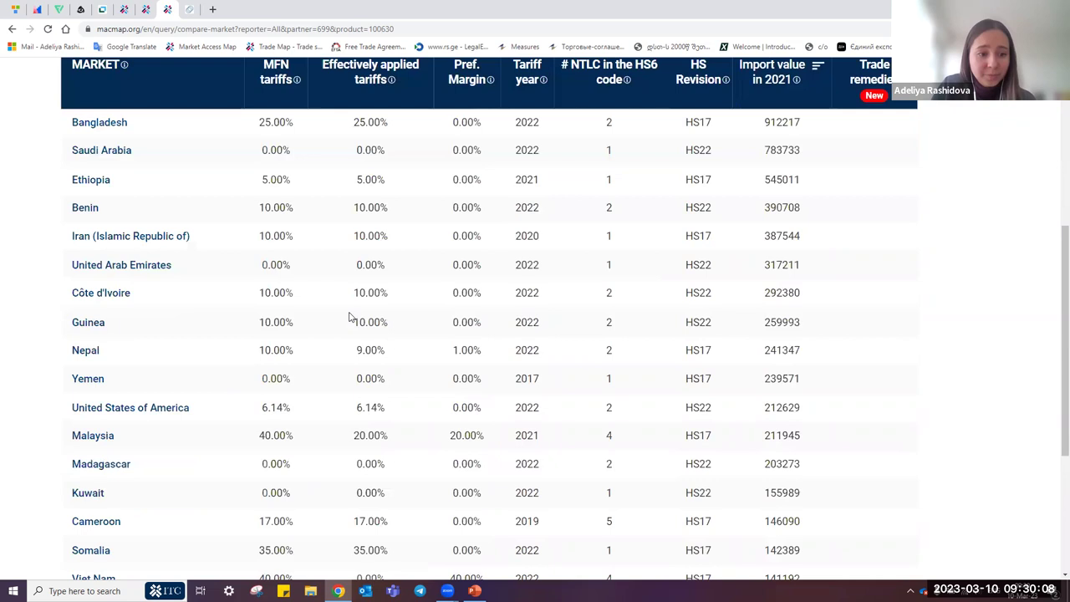
scroll(350, 316, "down", 1)
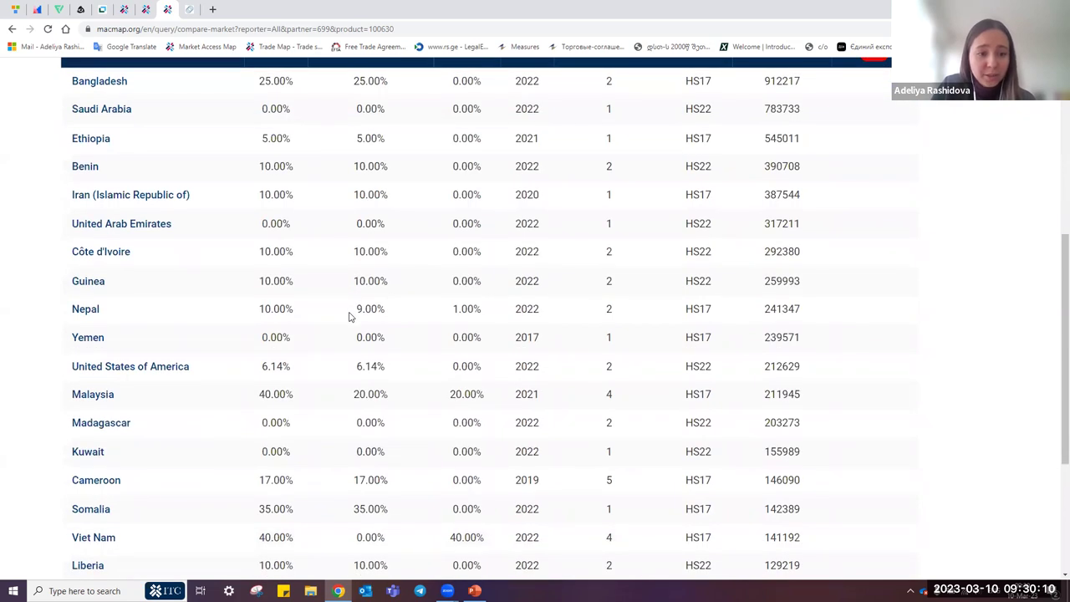
scroll(350, 317, "down", 1)
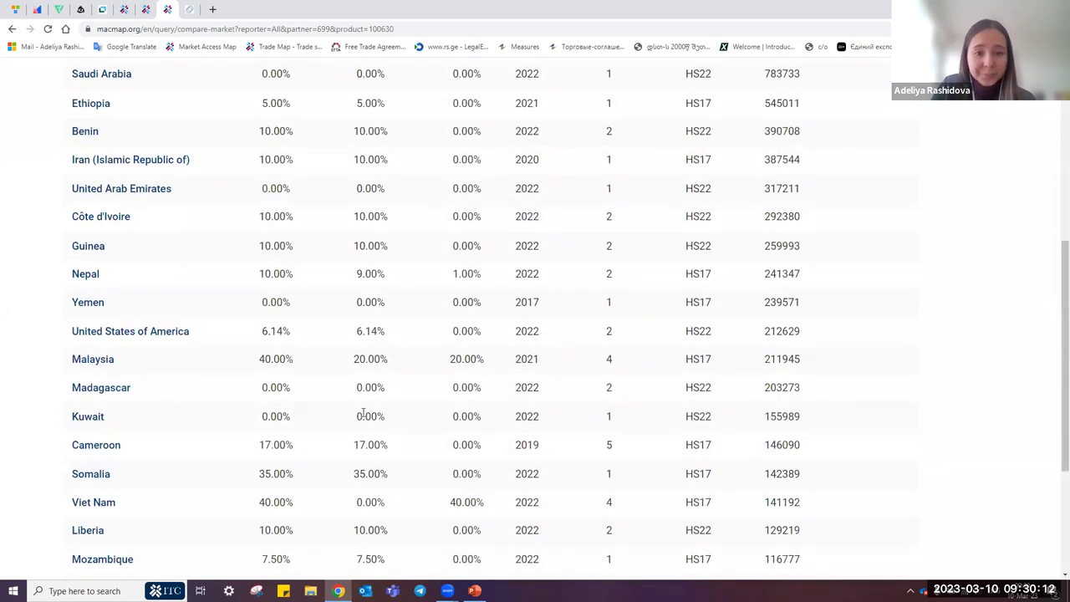
scroll(370, 406, "down", 2)
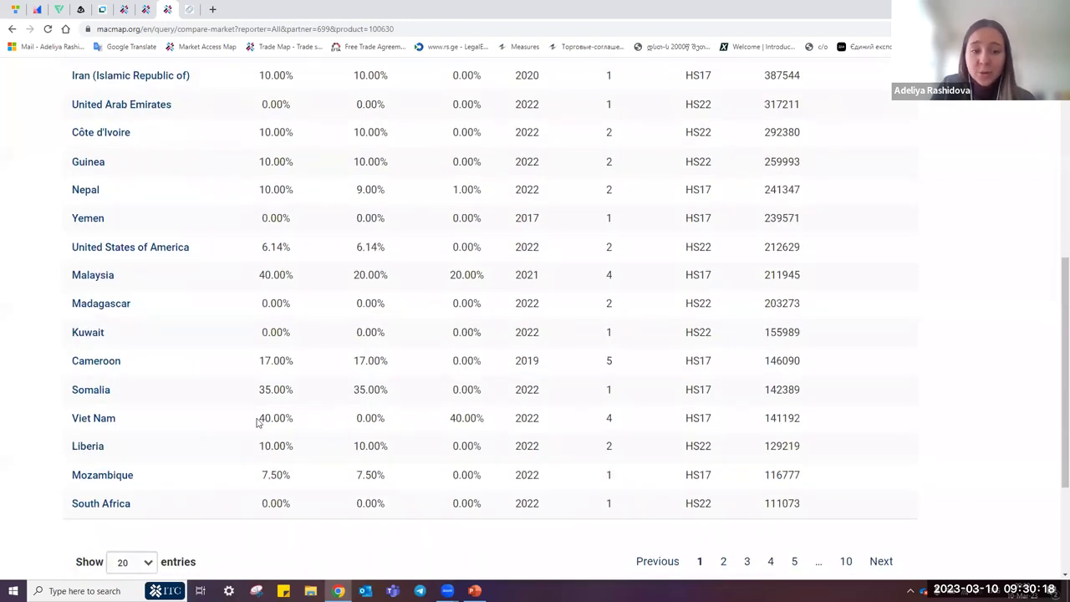
left_click_drag(257, 422, 382, 419)
left_click(388, 421)
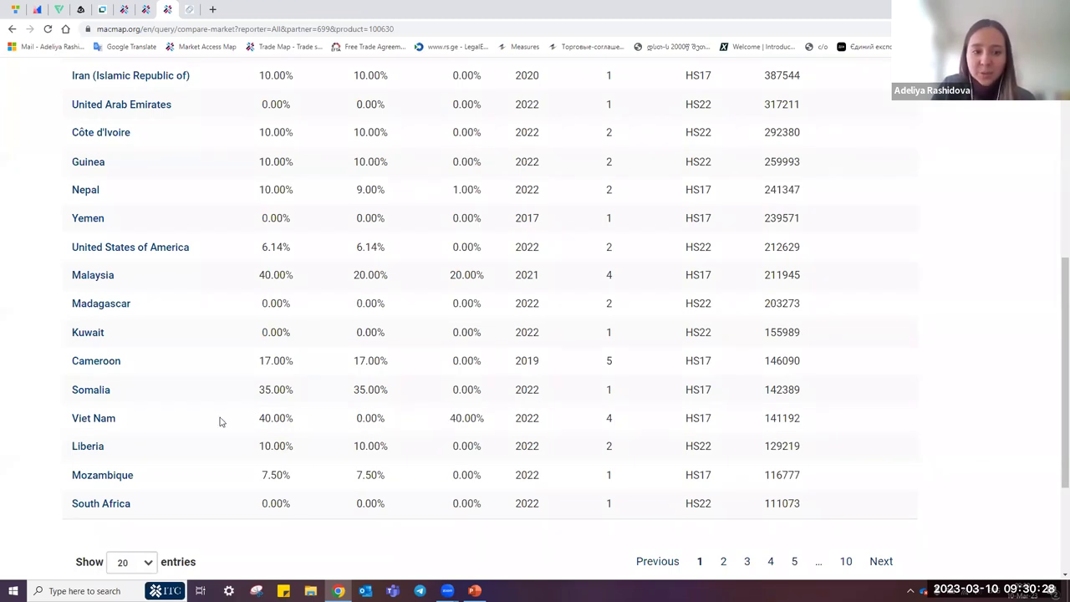
Step: Open Viet Nam's market access conditions for India's rice and review the customs tariffs and trade remedies for glutinous rice
left_click(94, 418)
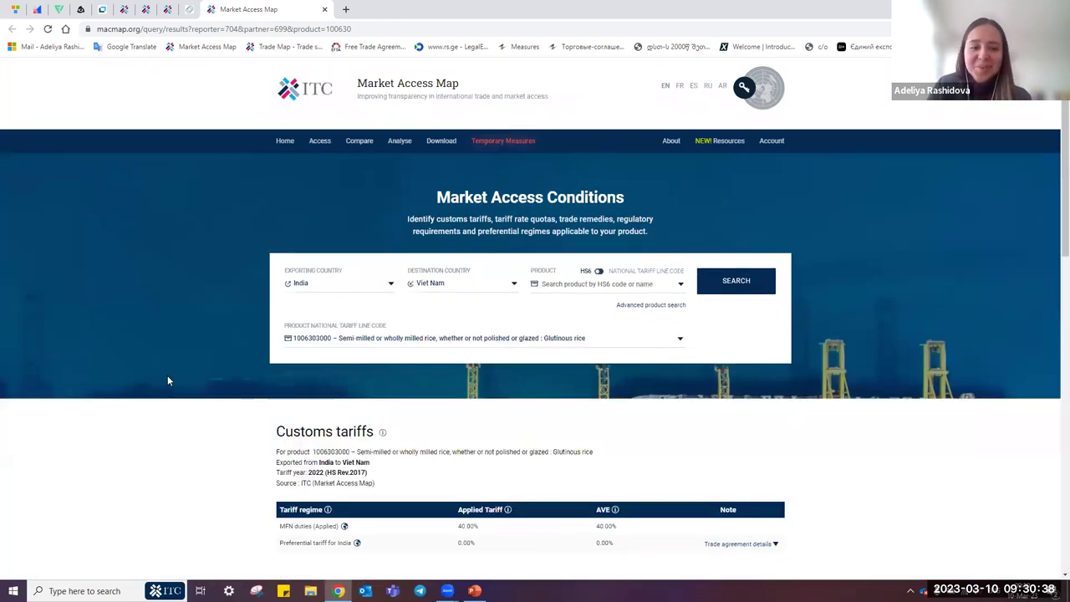
scroll(168, 380, "down", 1)
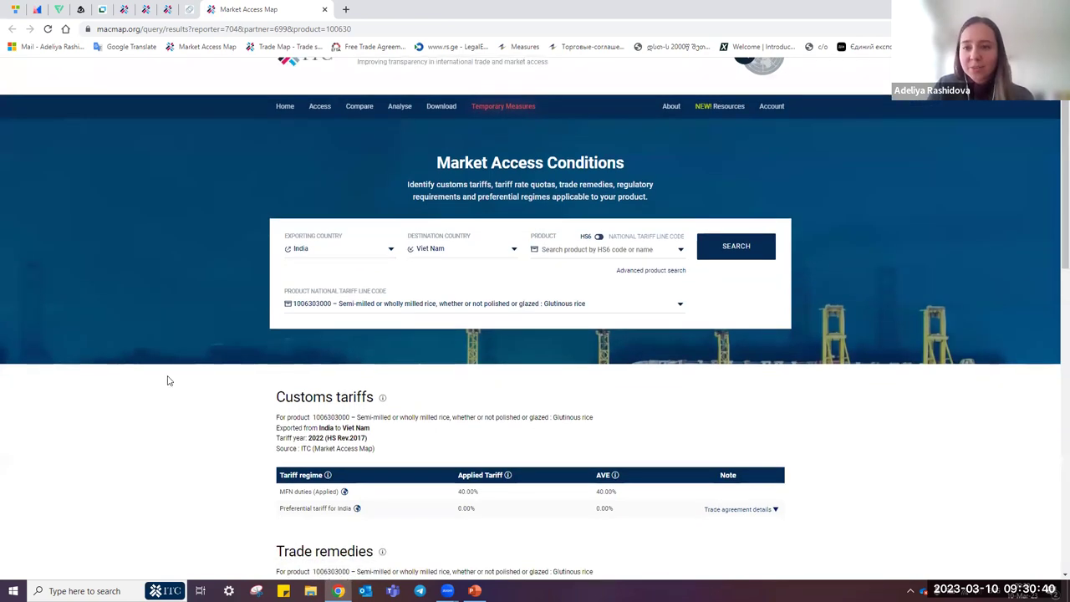
scroll(168, 381, "down", 1)
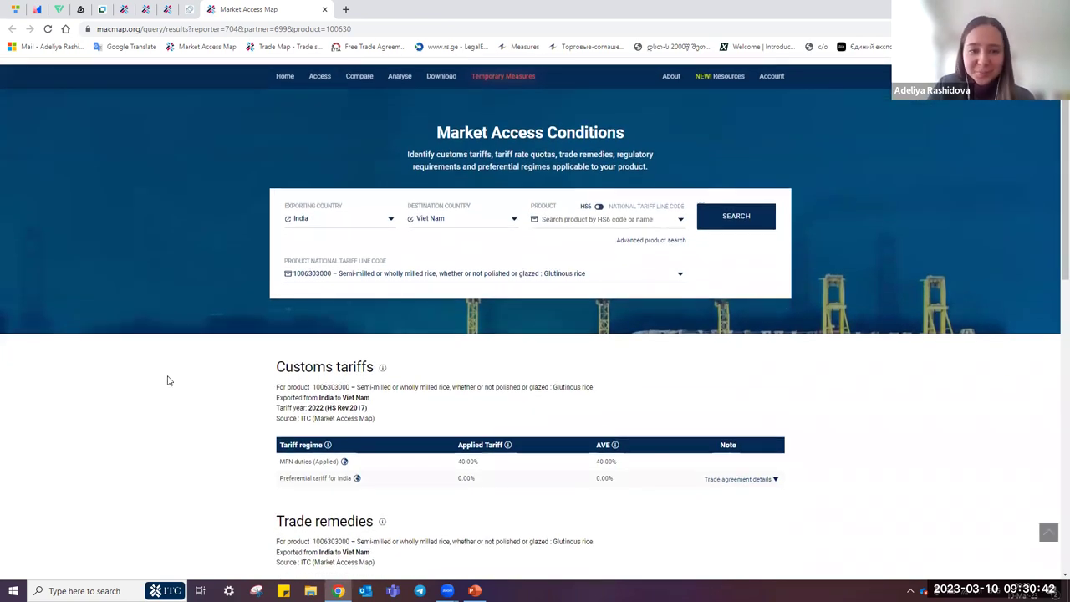
scroll(167, 380, "down", 1)
scroll(167, 380, "down", 1)
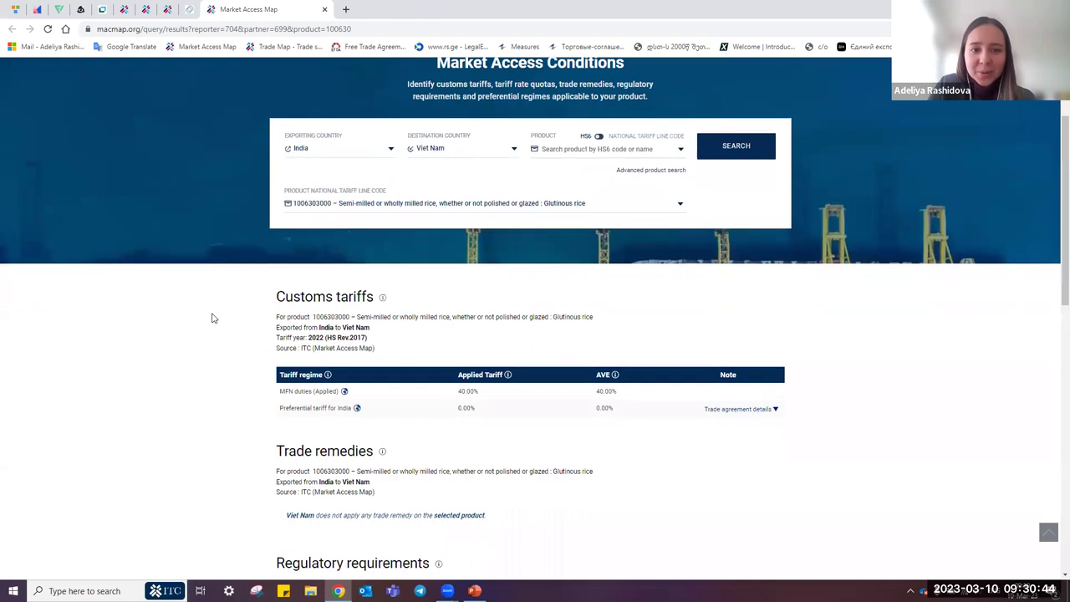
scroll(476, 205, "up", 4)
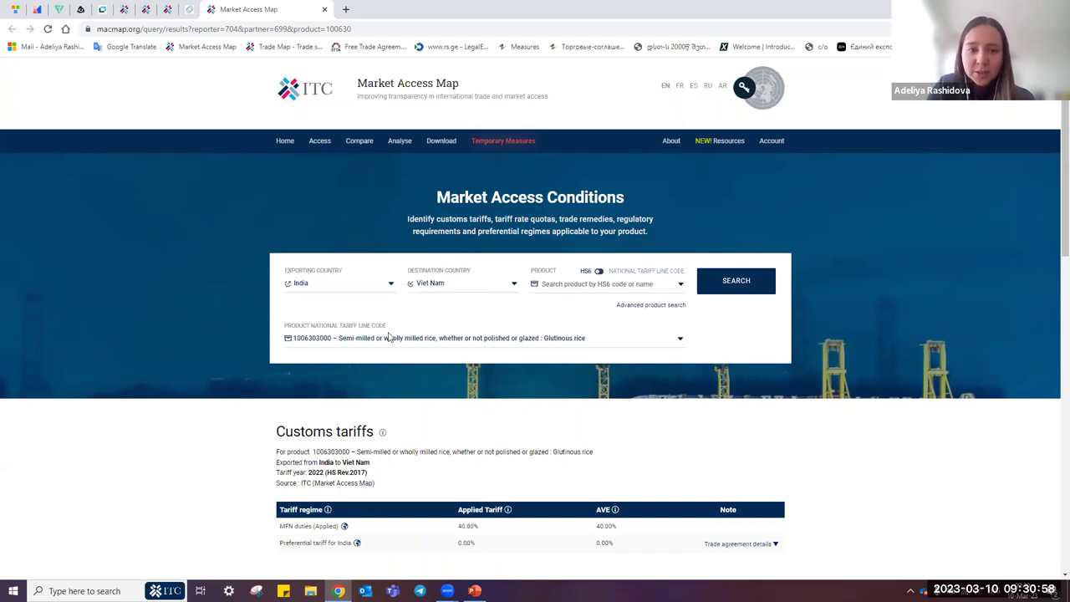
left_click(342, 341)
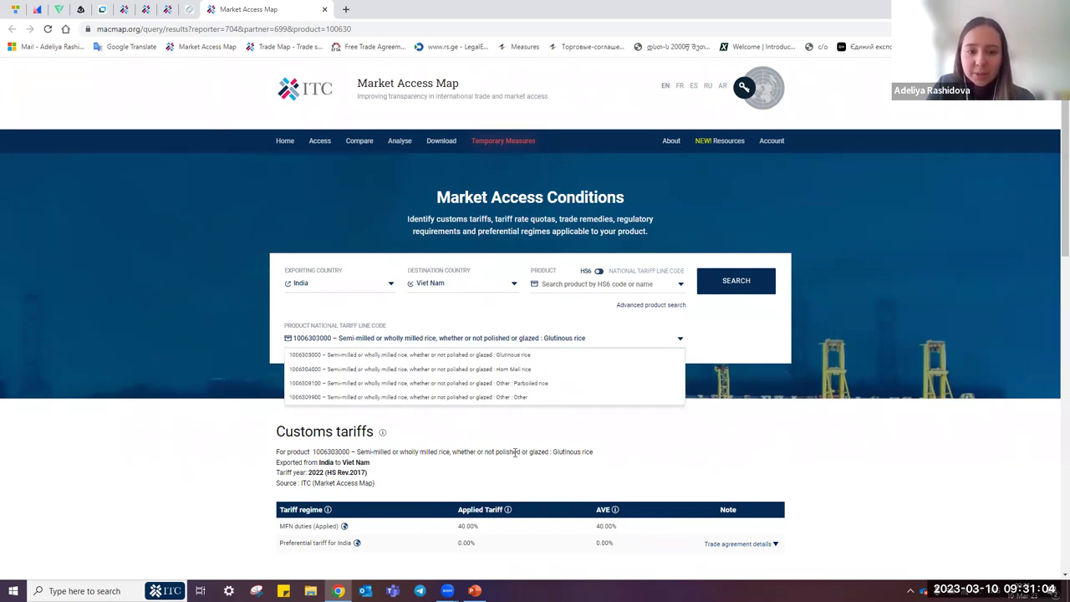
scroll(516, 453, "up", 6, "ctrl")
scroll(516, 452, "down", 1, "ctrl")
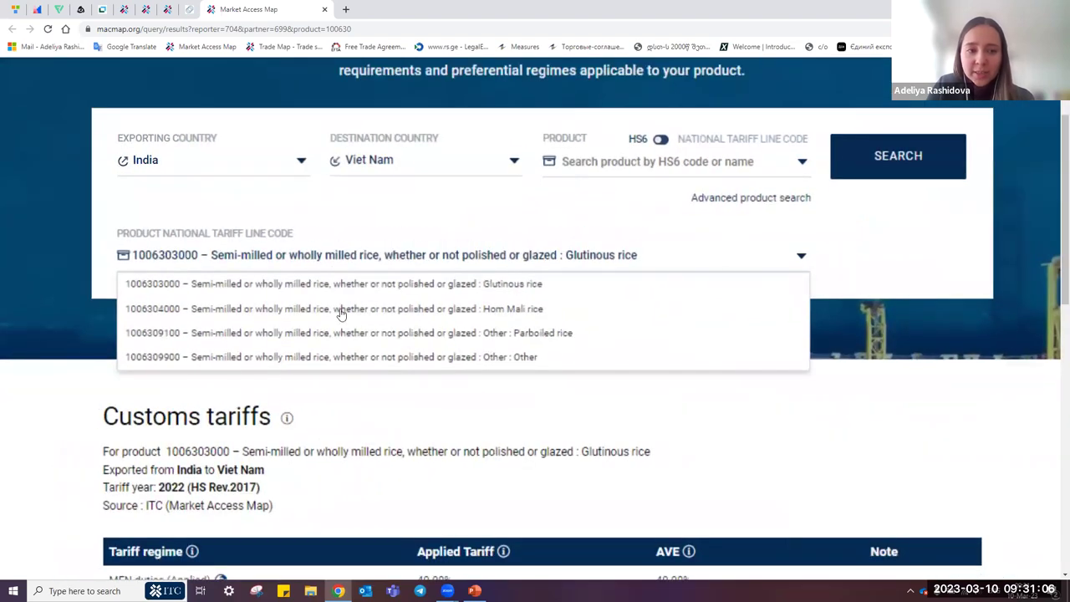
left_click(238, 308)
scroll(260, 401, "down", 3, "ctrl")
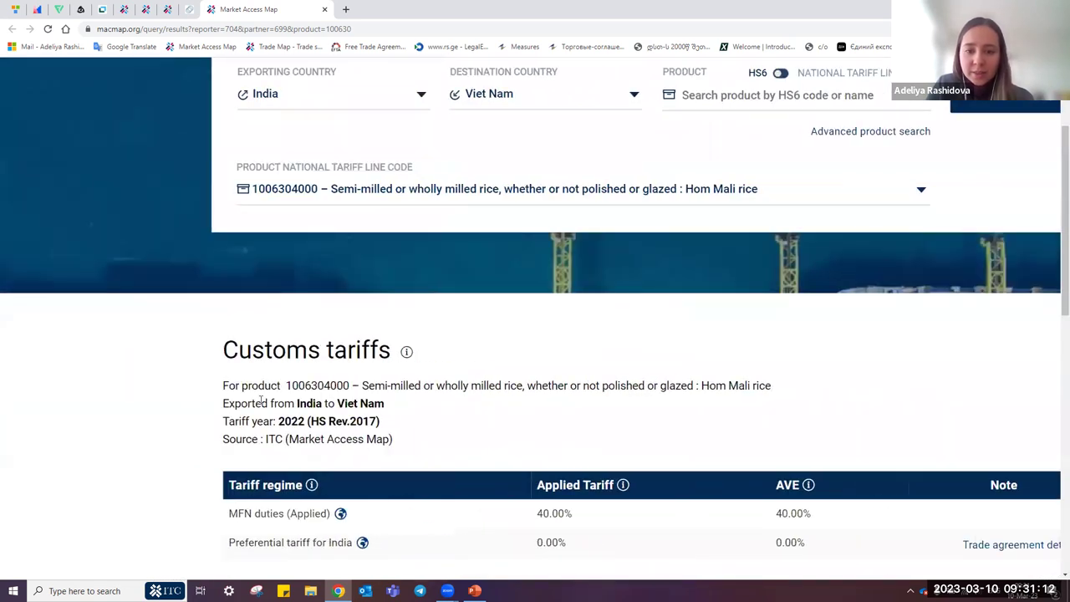
scroll(261, 402, "down", 2)
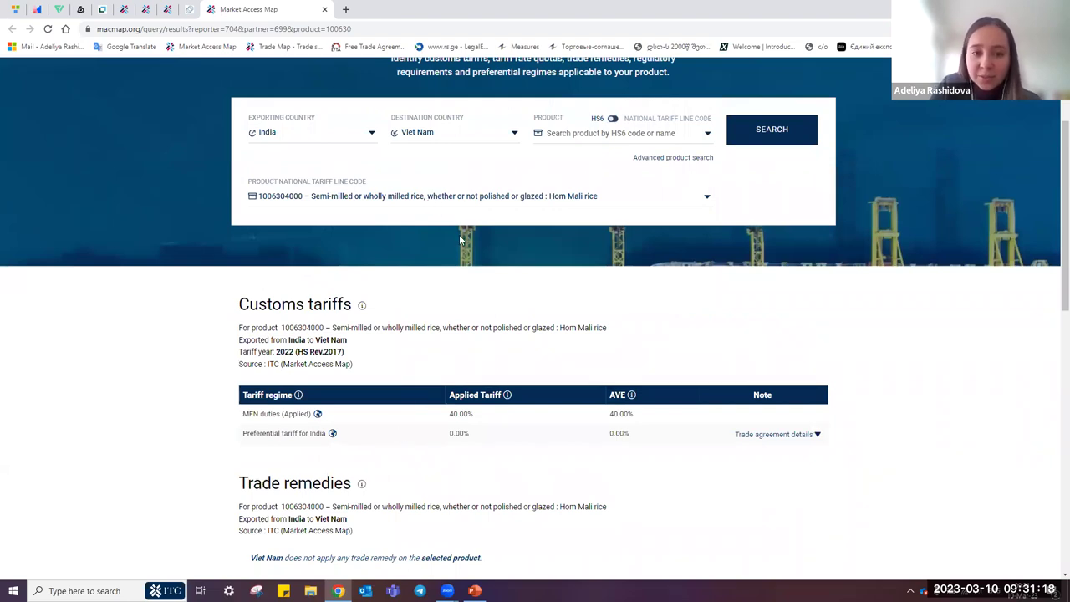
left_click(434, 201)
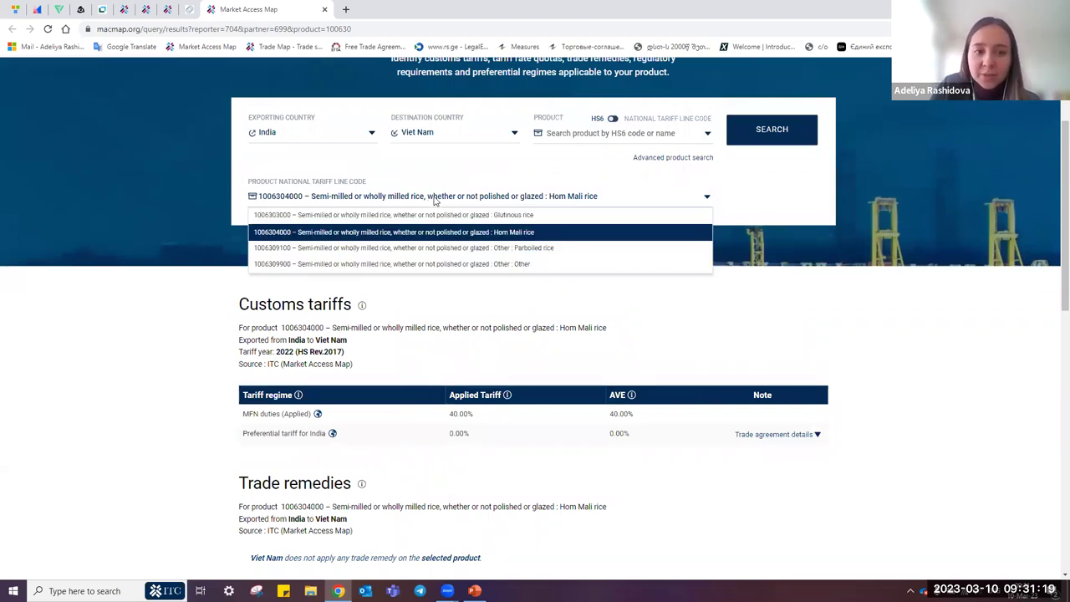
left_click(418, 248)
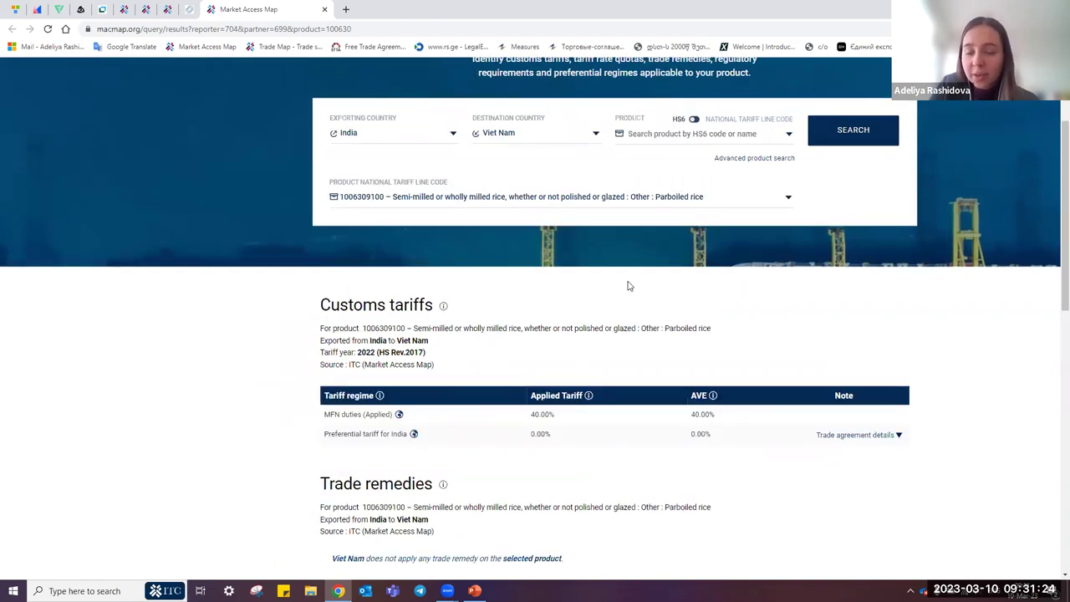
left_click(574, 201)
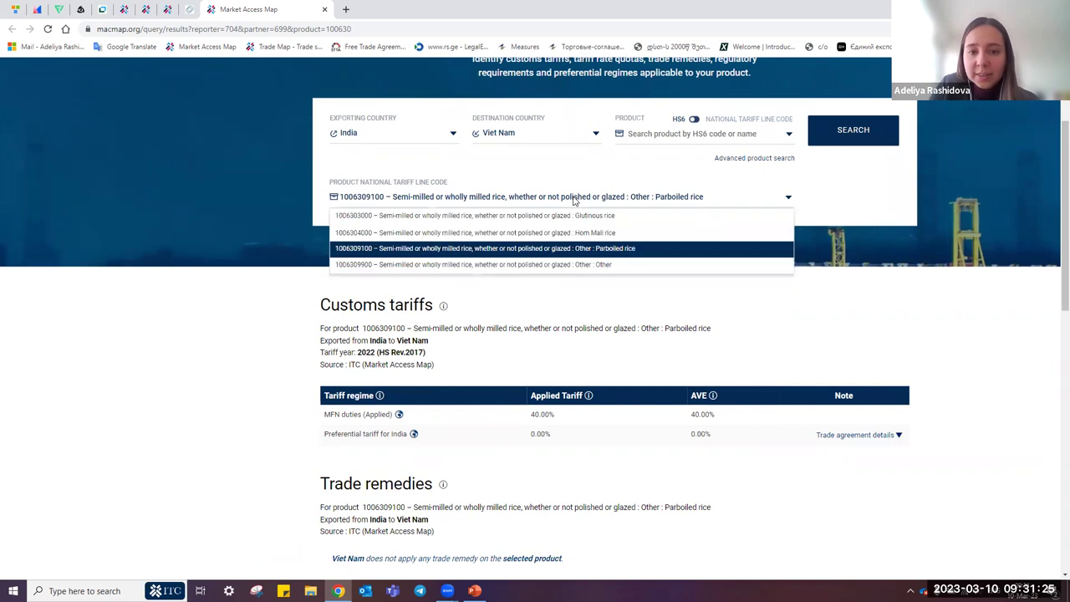
left_click(558, 249)
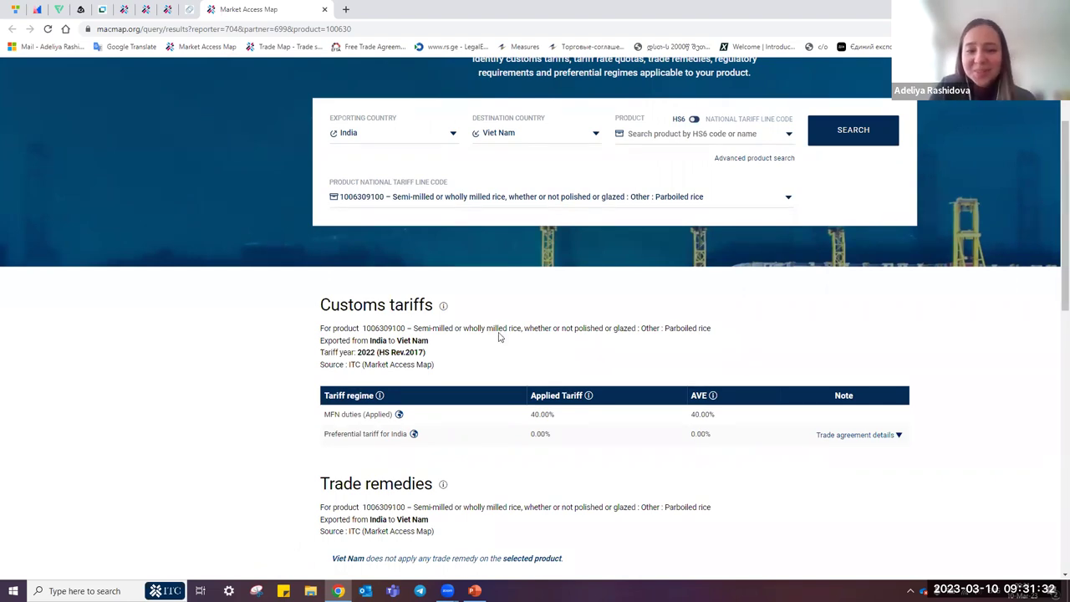
scroll(670, 330, "right", 3)
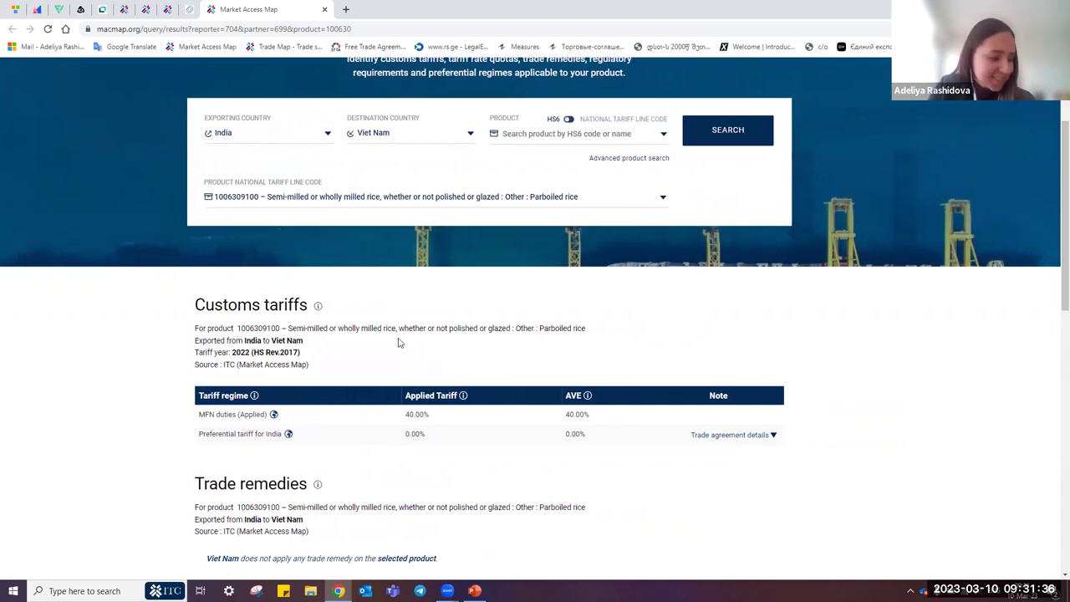
scroll(475, 377, "down", 2)
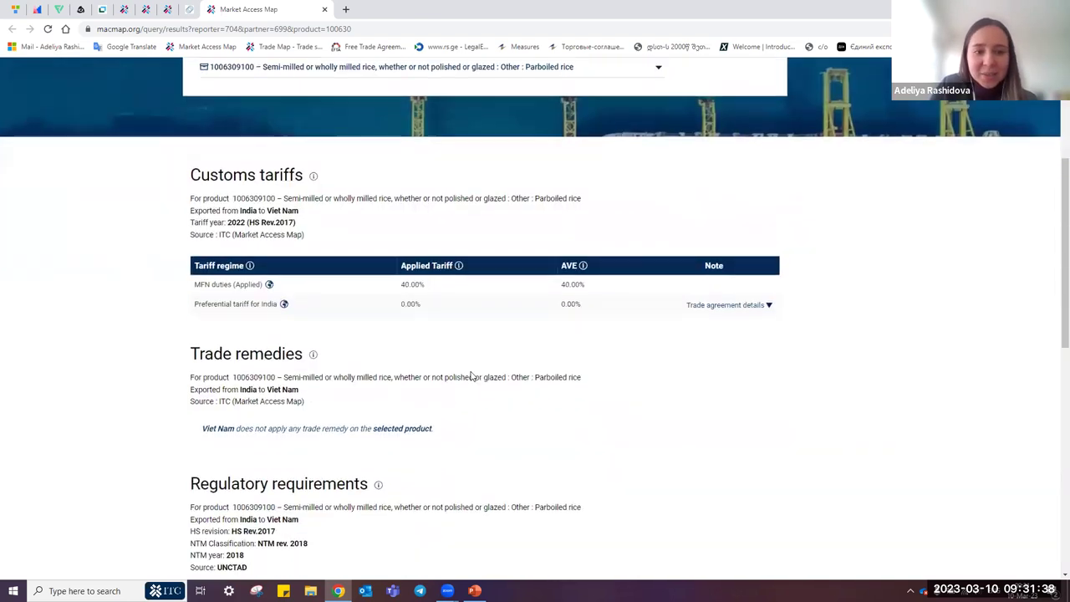